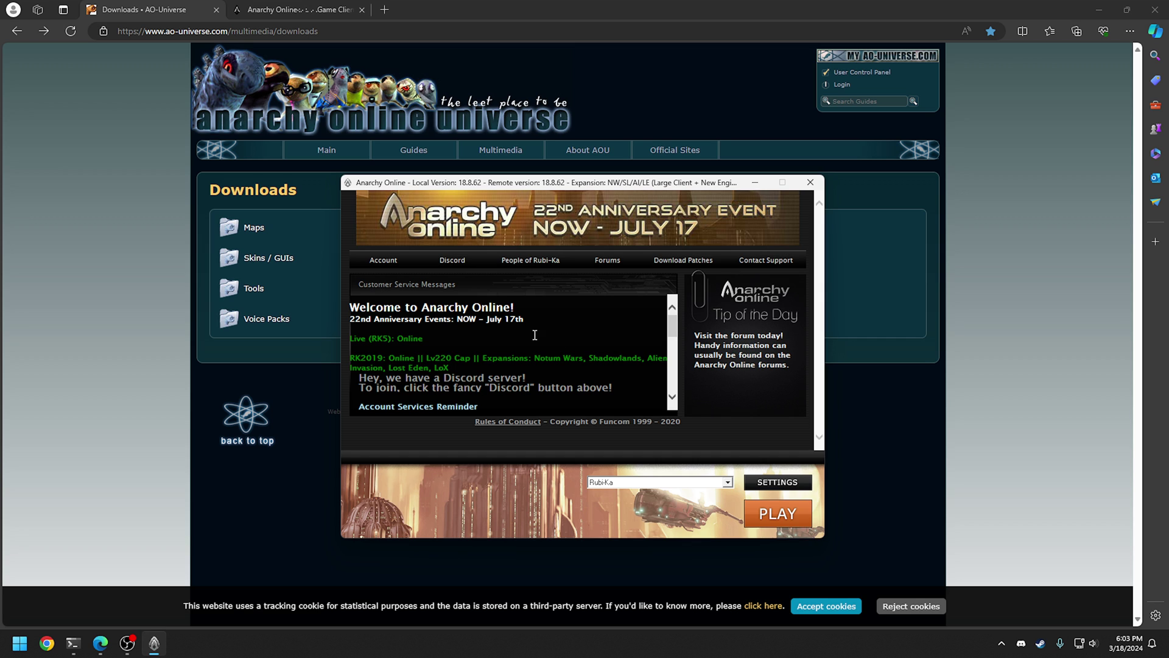
Bring the Anarchy Online launcher back into view and switch to the AO-Universe Downloads page.
{"action": "left_click", "coordinate": [294, 7]}
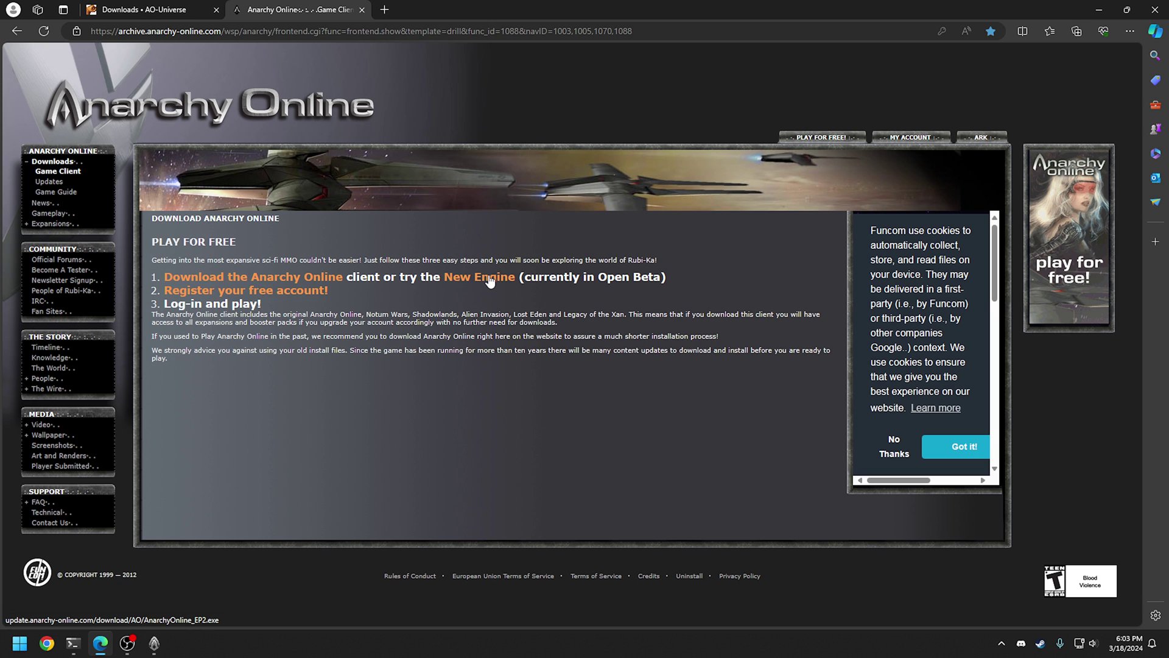
{"action": "left_click", "coordinate": [154, 642]}
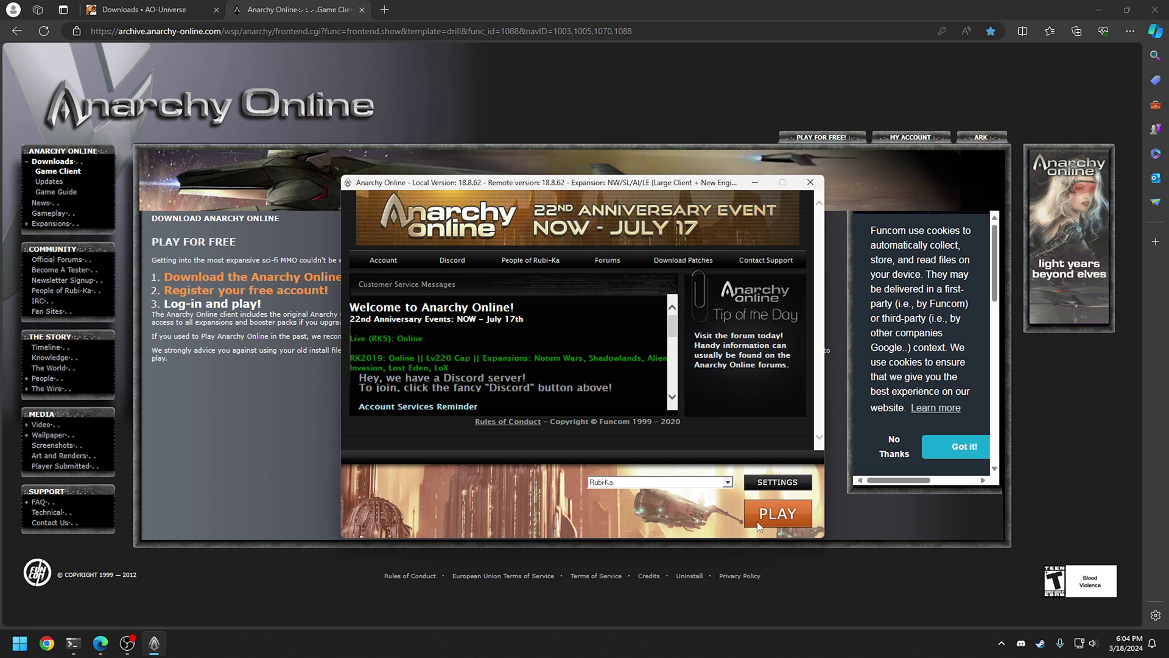
{"action": "left_click", "coordinate": [173, 8]}
{"action": "mouse_move", "coordinate": [380, 159]}
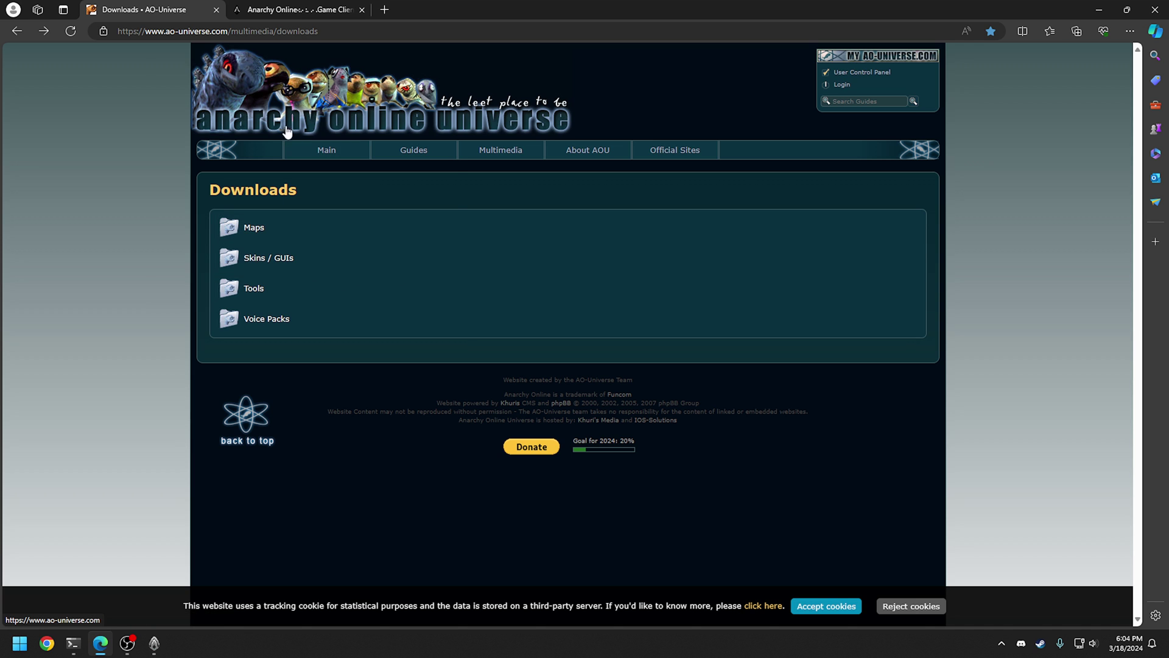
Open Bitnykk's SL Map under Maps, download SLmap-v2.22.zip, and close the extra tabs.
{"action": "left_click", "coordinate": [251, 229]}
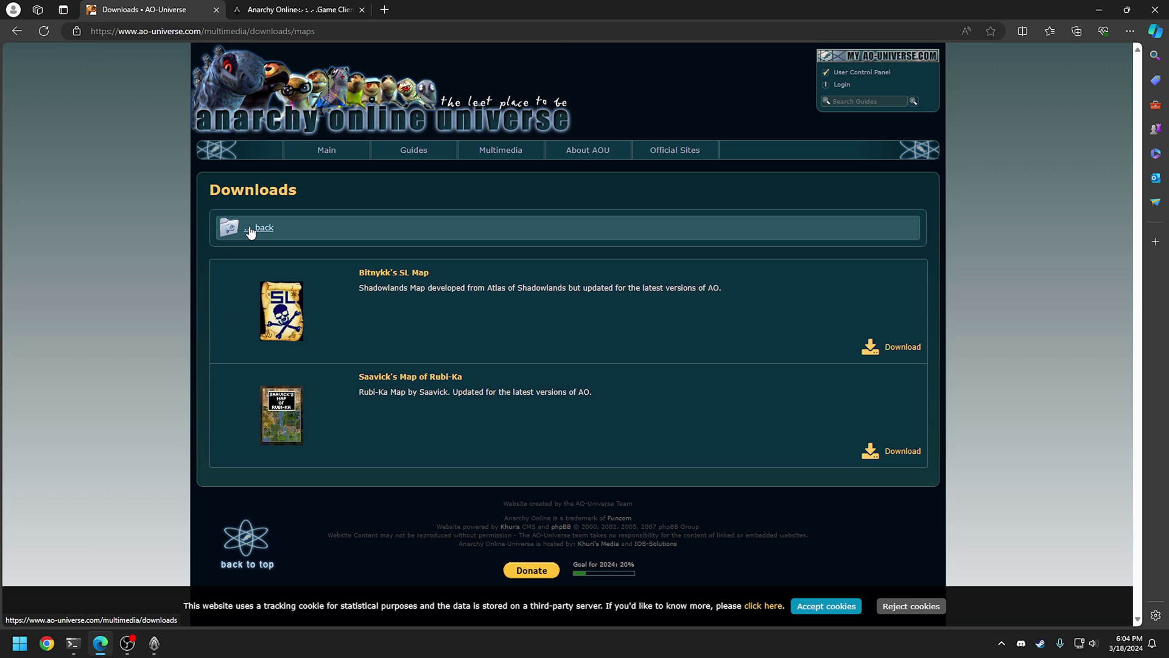
{"action": "left_click", "coordinate": [410, 272]}
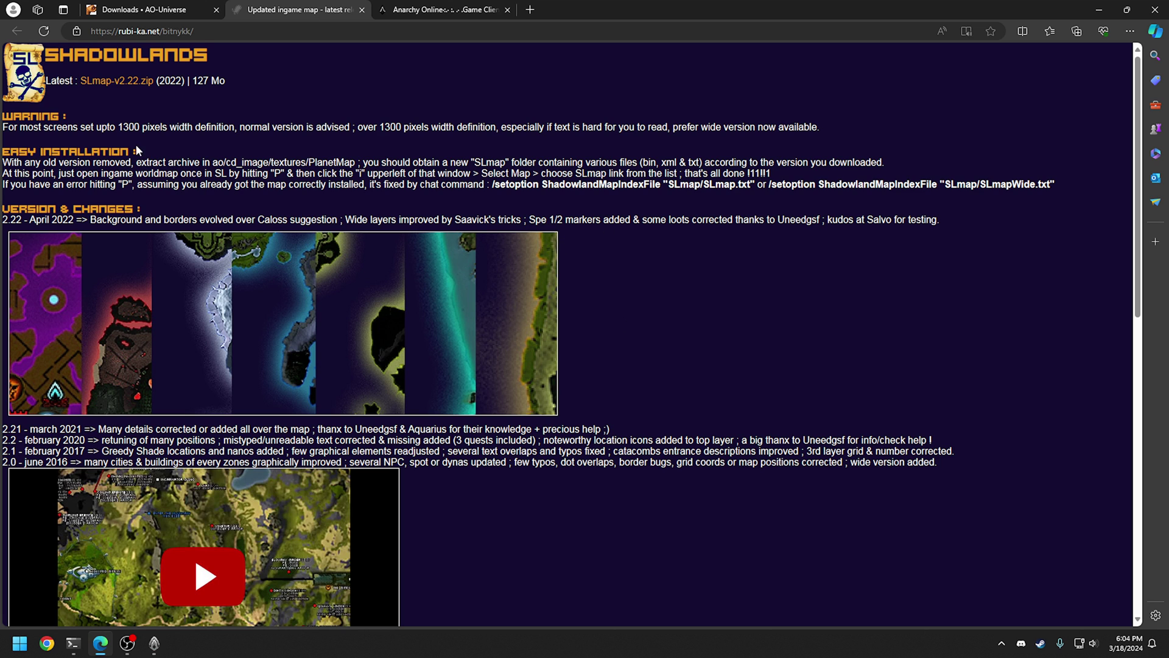
{"action": "left_click", "coordinate": [127, 83]}
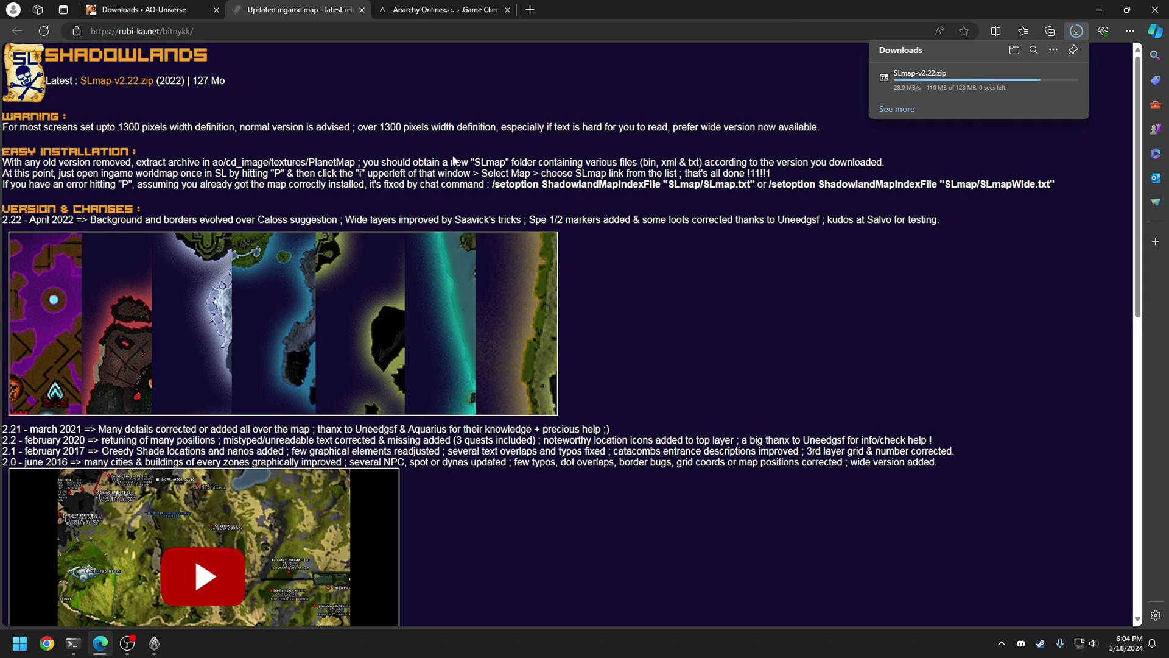
{"action": "left_click", "coordinate": [361, 12]}
{"action": "left_click", "coordinate": [361, 13]}
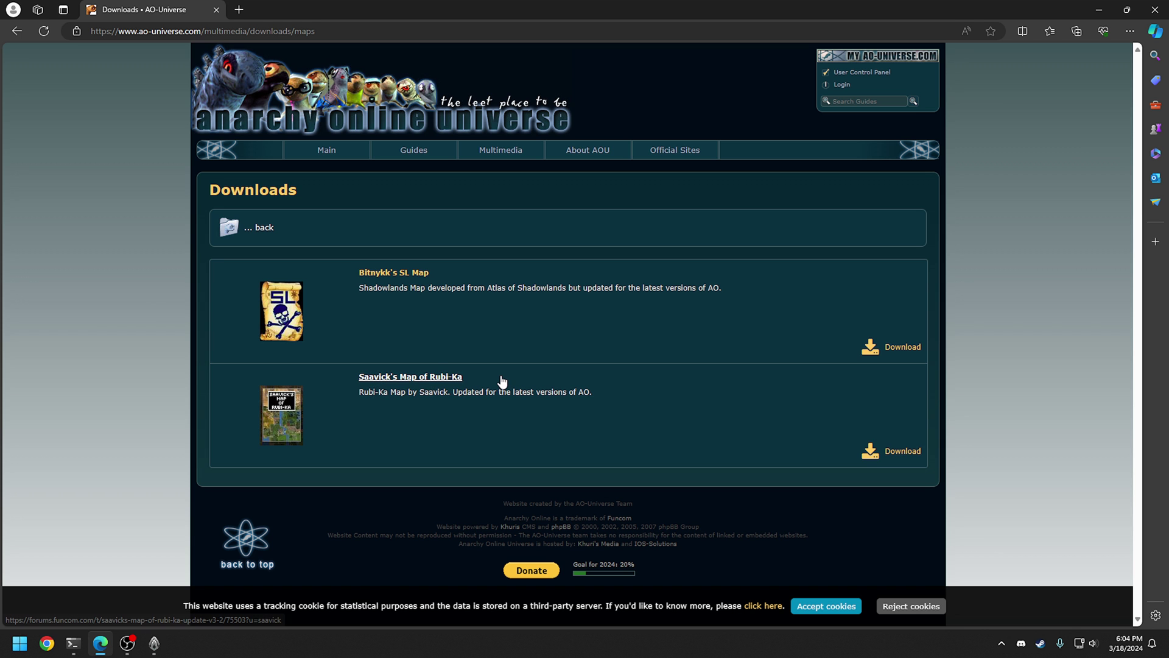
Open the Saavick's Map of Rubi-Ka v3.3 forum post and follow its Download 'here' link.
{"action": "left_click", "coordinate": [428, 377]}
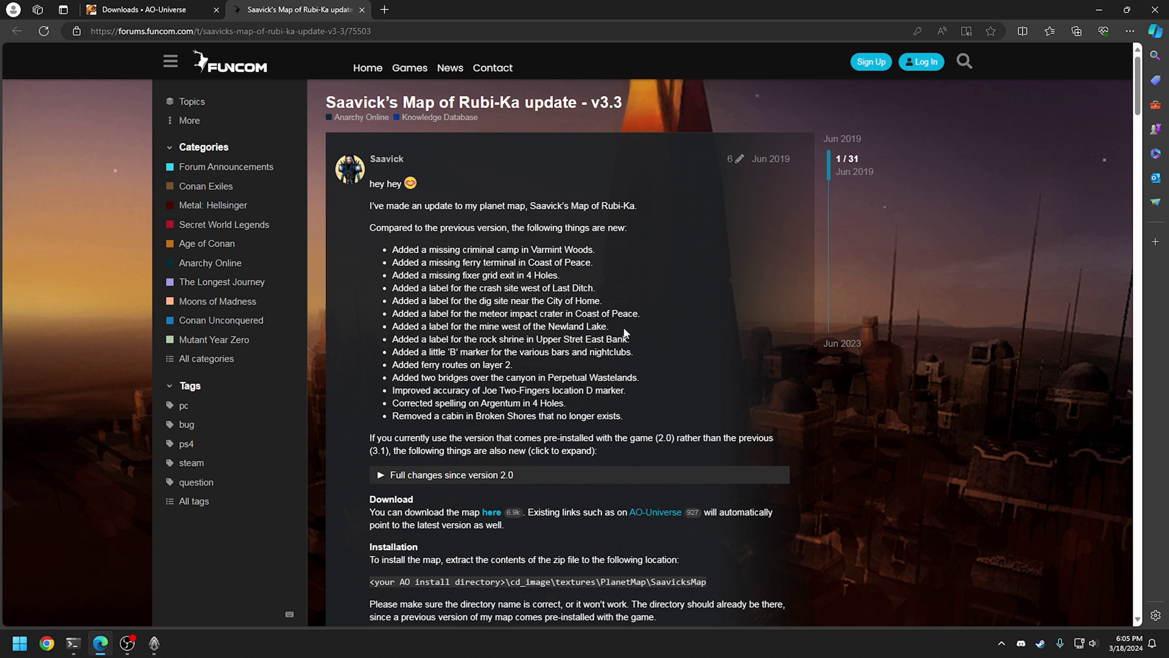
{"action": "scroll", "coordinate": [617, 296], "scroll_direction": "down", "scroll_amount": 3}
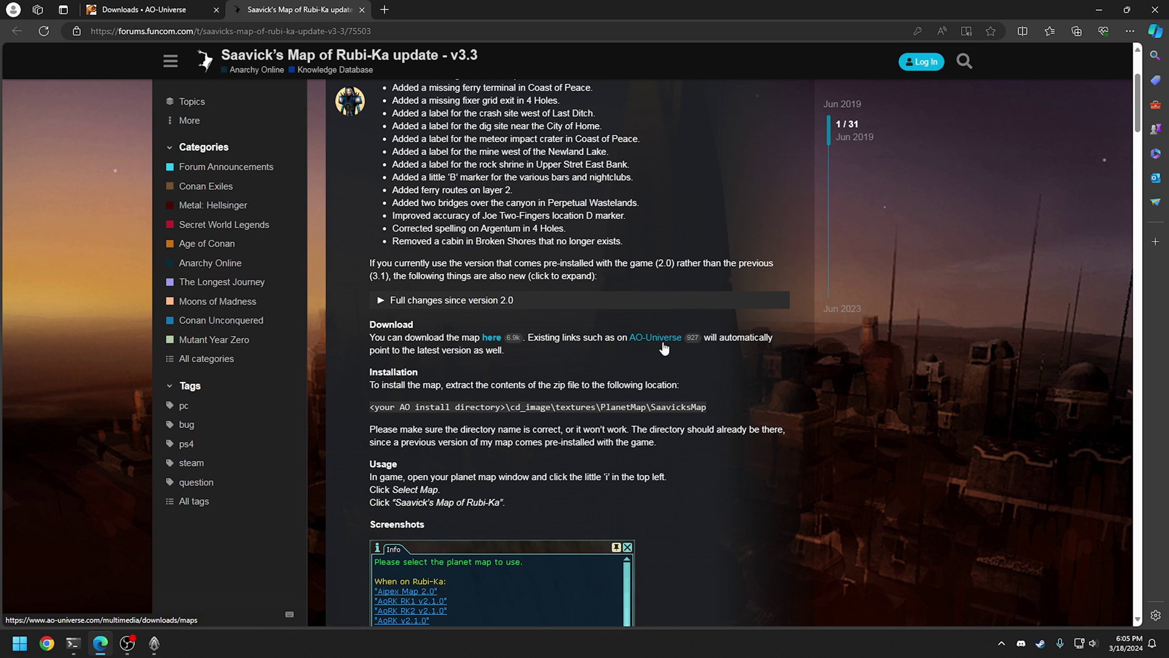
{"action": "left_click", "coordinate": [494, 341]}
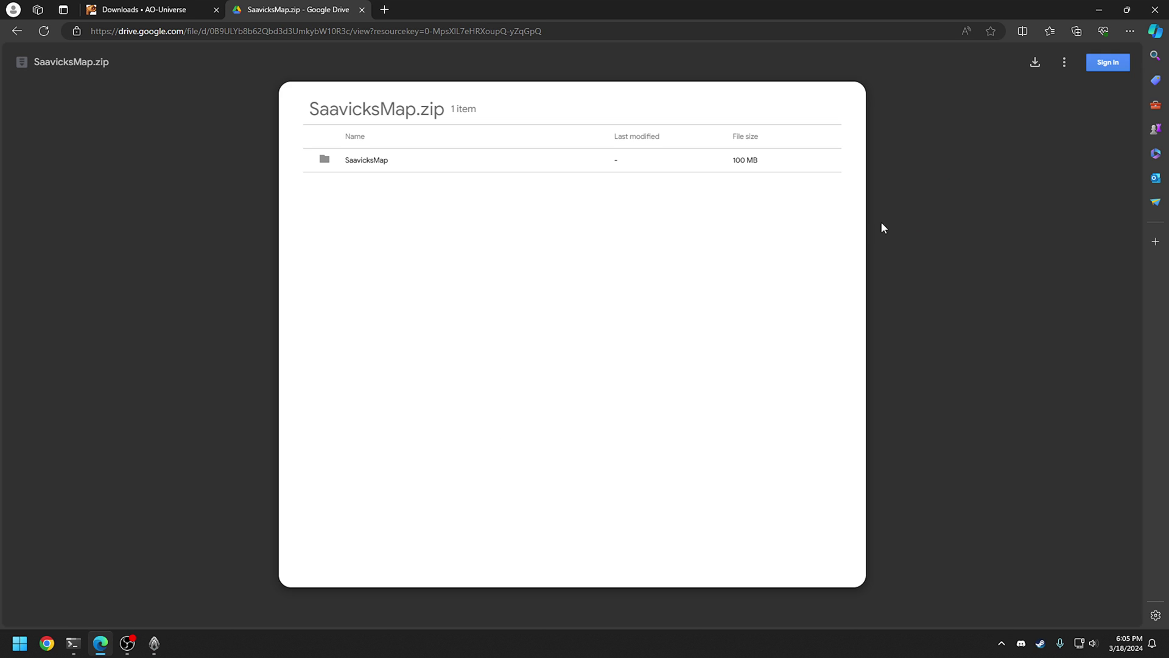
Download SaavicksMap.zip from Google Drive past the virus-scan warning, then close both Drive tabs.
{"action": "left_click", "coordinate": [1033, 63]}
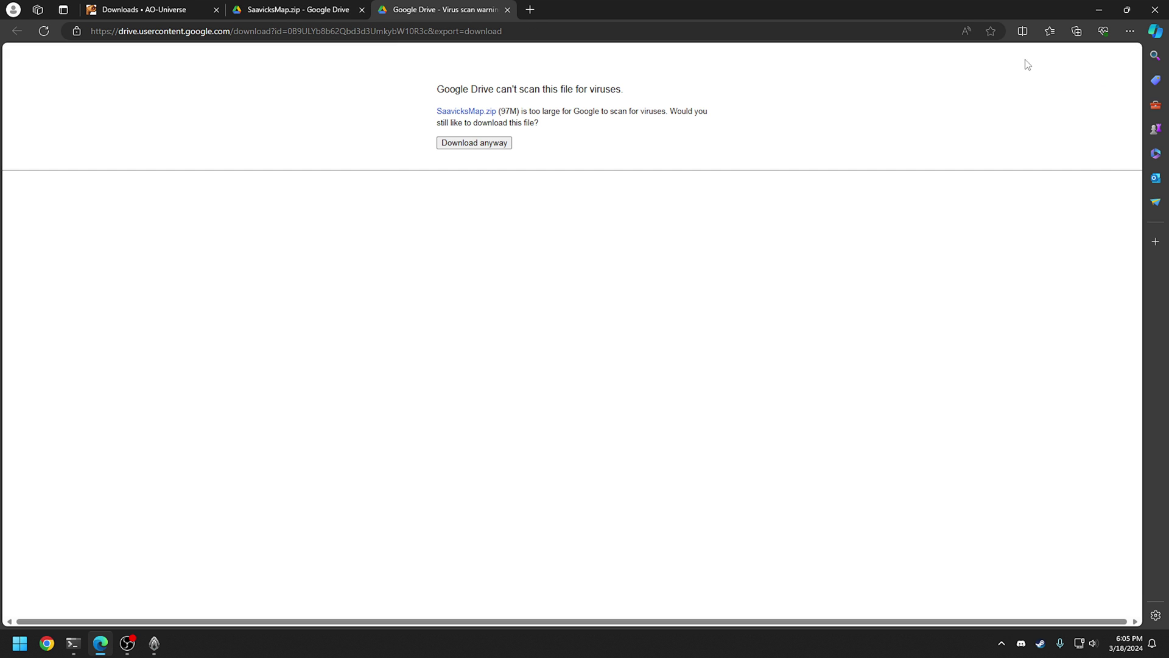
{"action": "left_click", "coordinate": [493, 144]}
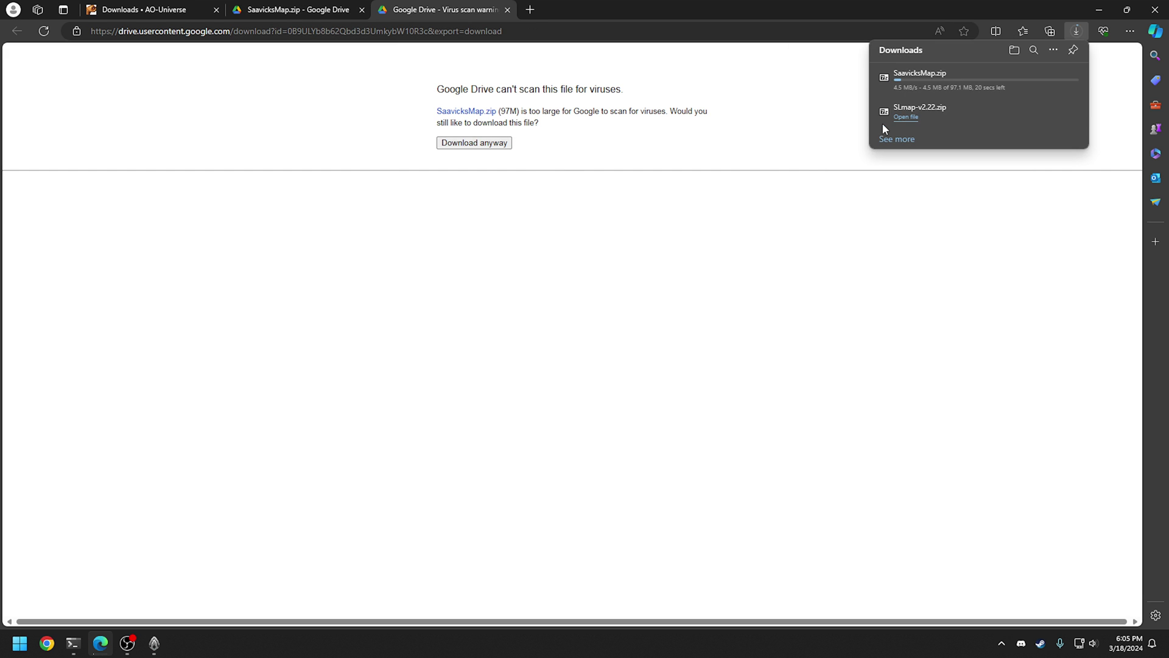
{"action": "left_click", "coordinate": [507, 9]}
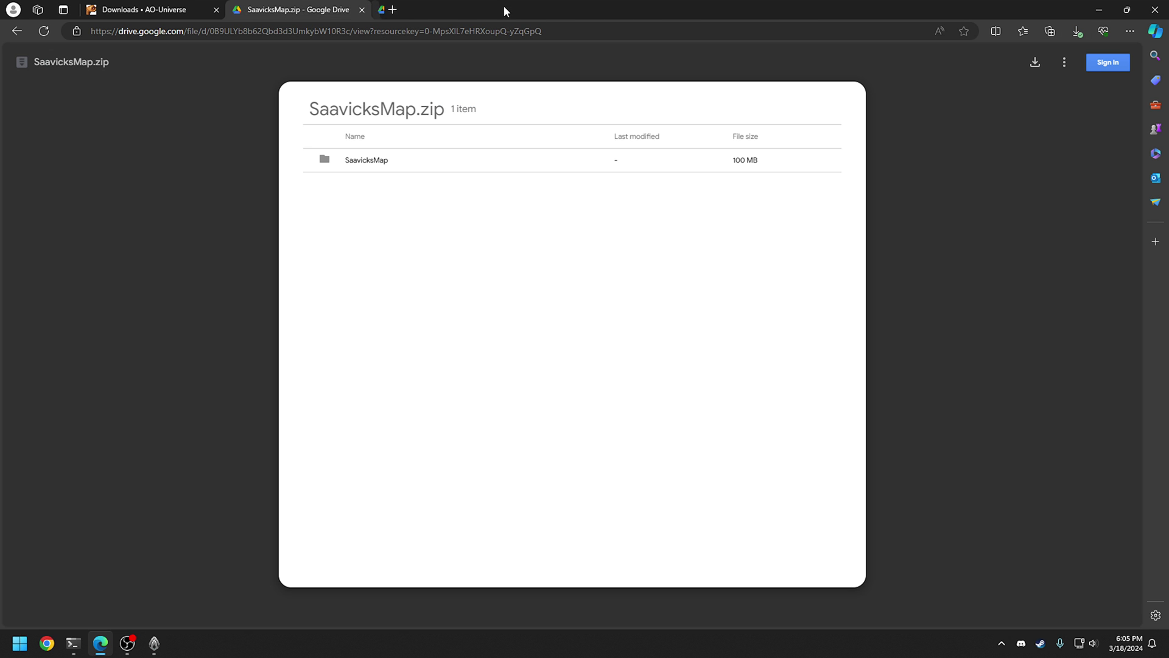
{"action": "left_click", "coordinate": [362, 9]}
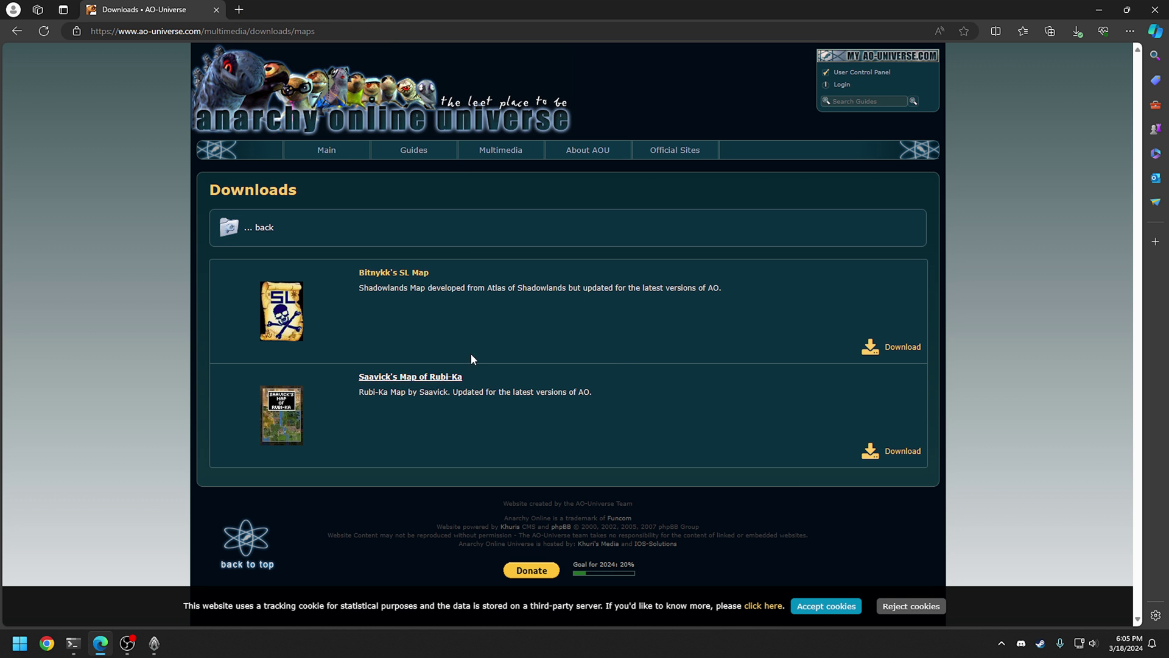
Open the Notum Dovvetech GUI site from AO-Universe's Skins / GUIs downloads.
{"action": "left_click", "coordinate": [255, 227]}
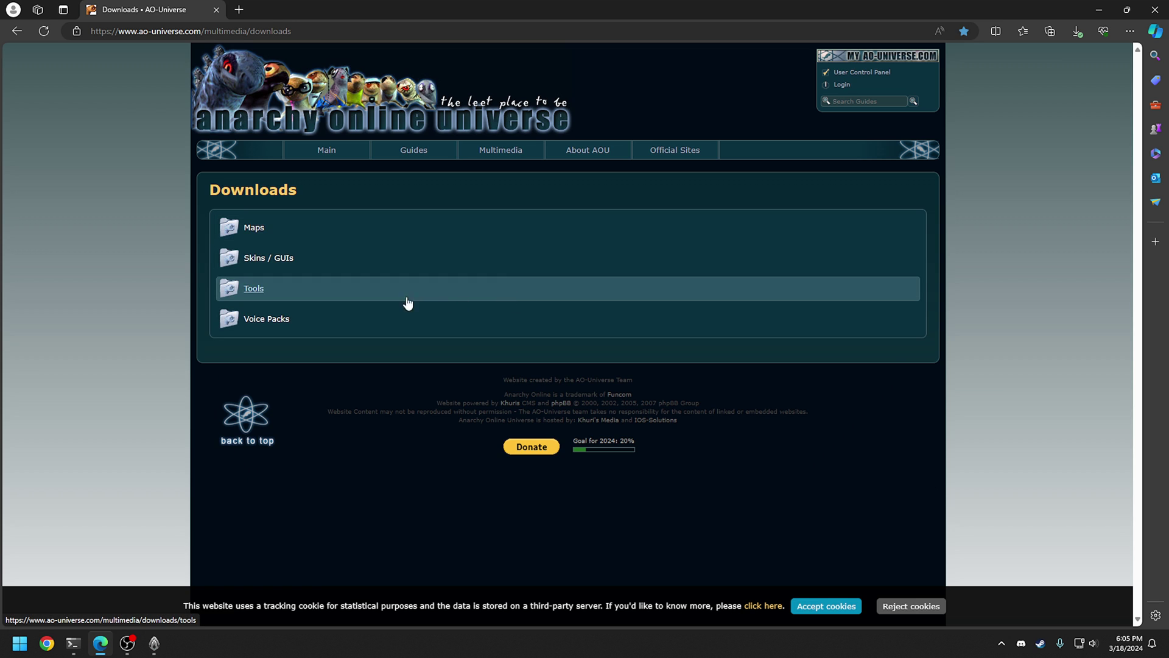
{"action": "left_click", "coordinate": [270, 258]}
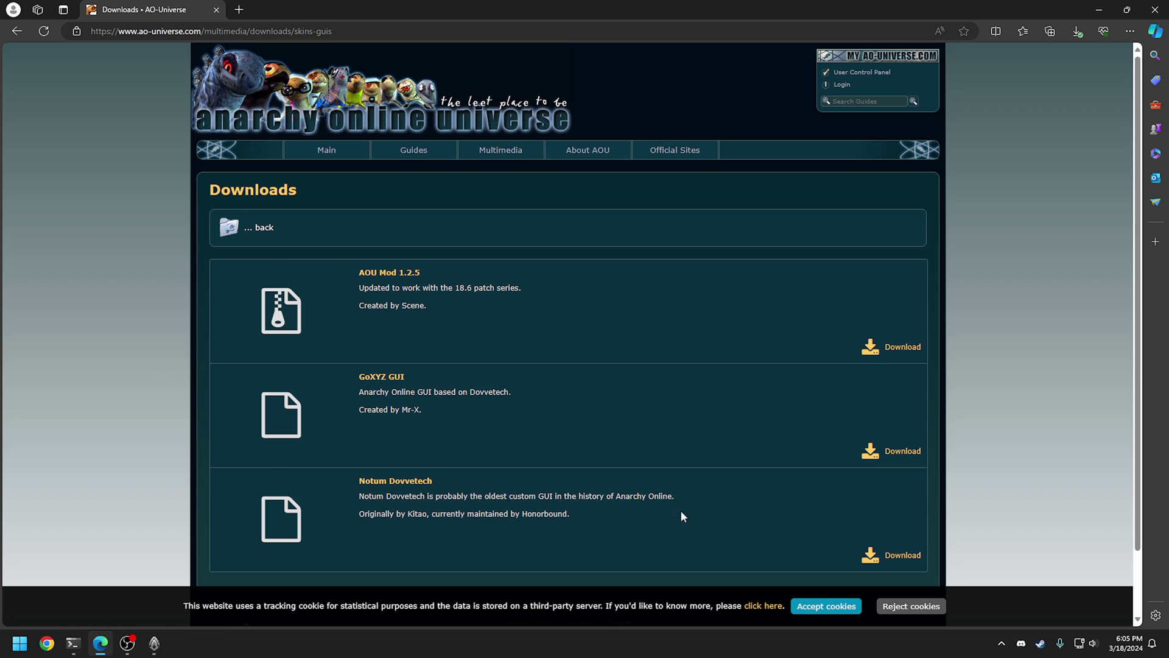
{"action": "left_click", "coordinate": [416, 484]}
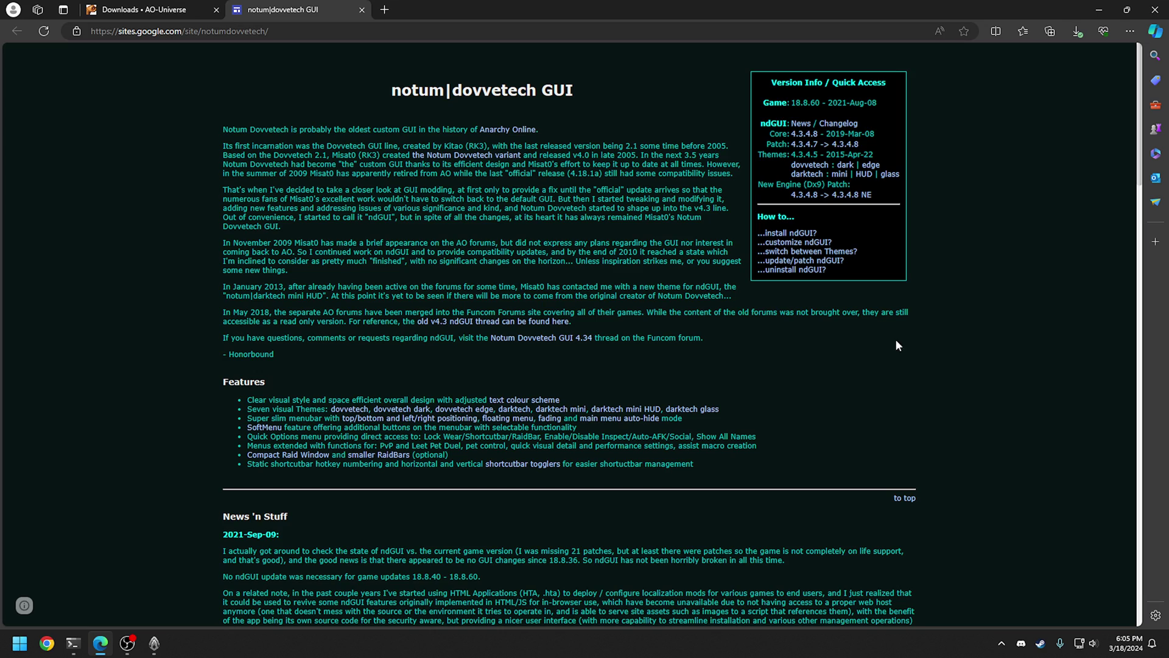
Download the ndGUI Core Package v4.3.4.8 and the notum|dovvetech dark theme package.
{"action": "scroll", "coordinate": [888, 368], "scroll_direction": "down", "scroll_amount": 9}
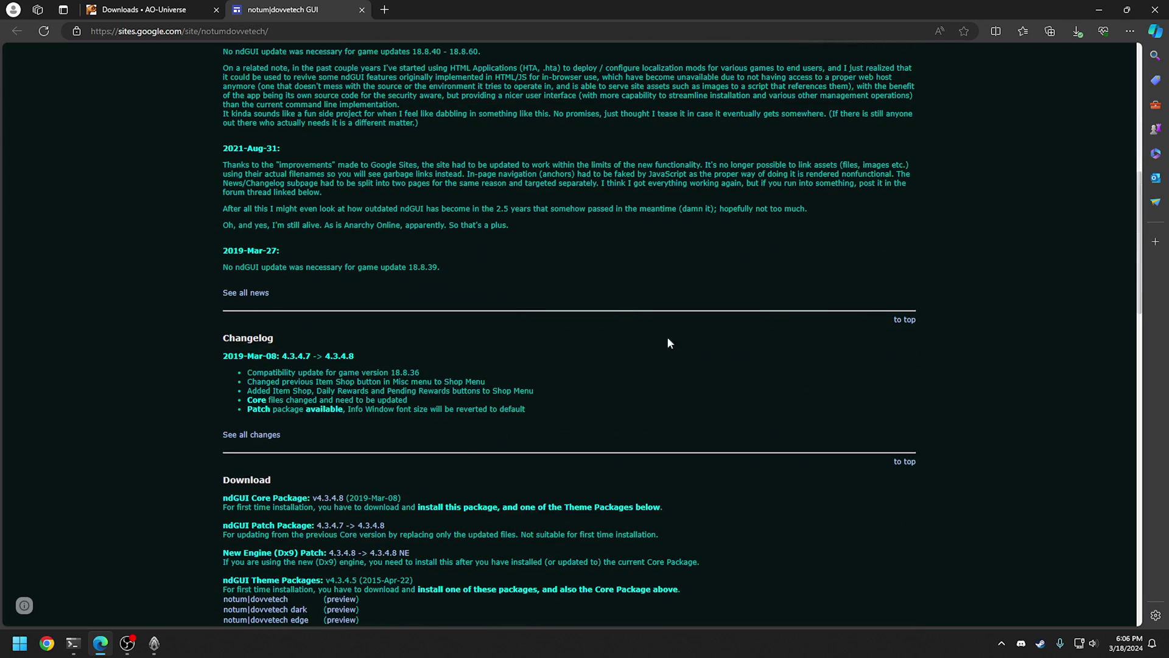
{"action": "scroll", "coordinate": [577, 359], "scroll_direction": "down", "scroll_amount": 4}
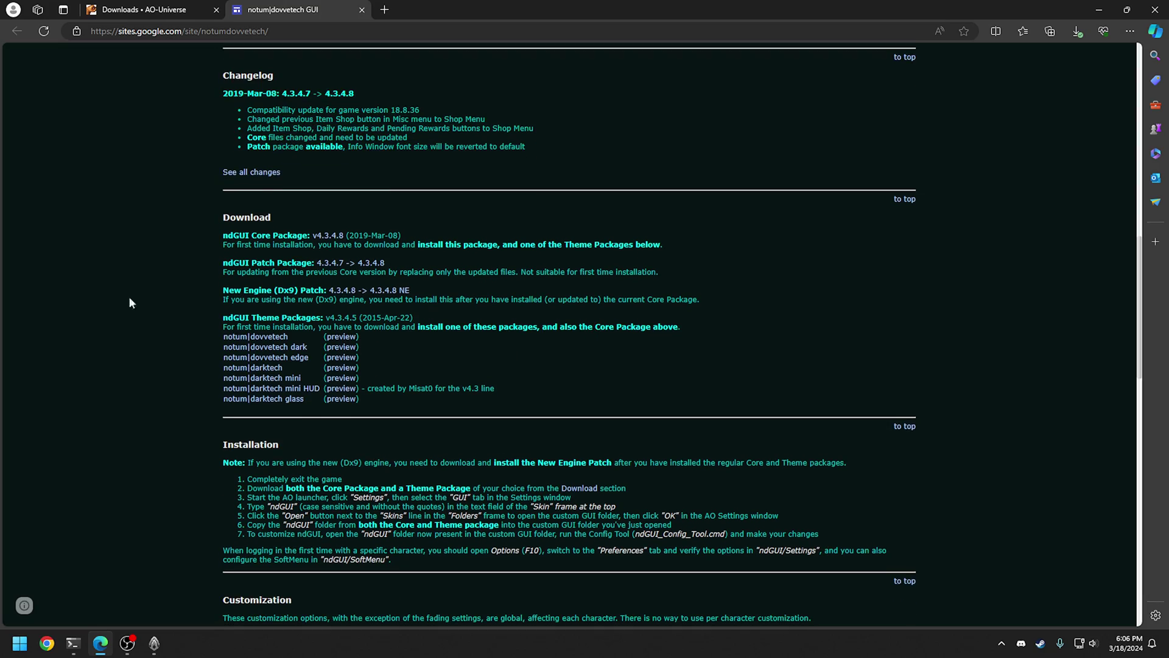
{"action": "left_click_drag", "start_coordinate": [225, 232], "coordinate": [271, 235]}
{"action": "left_click", "coordinate": [271, 235]}
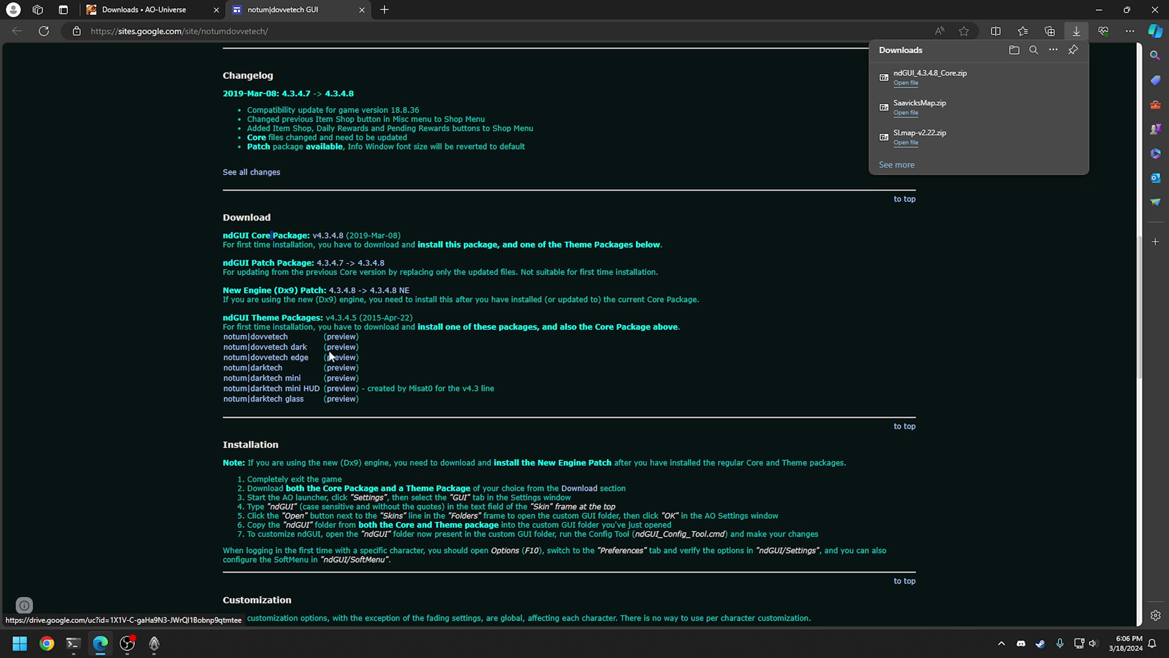
{"action": "left_click", "coordinate": [298, 351]}
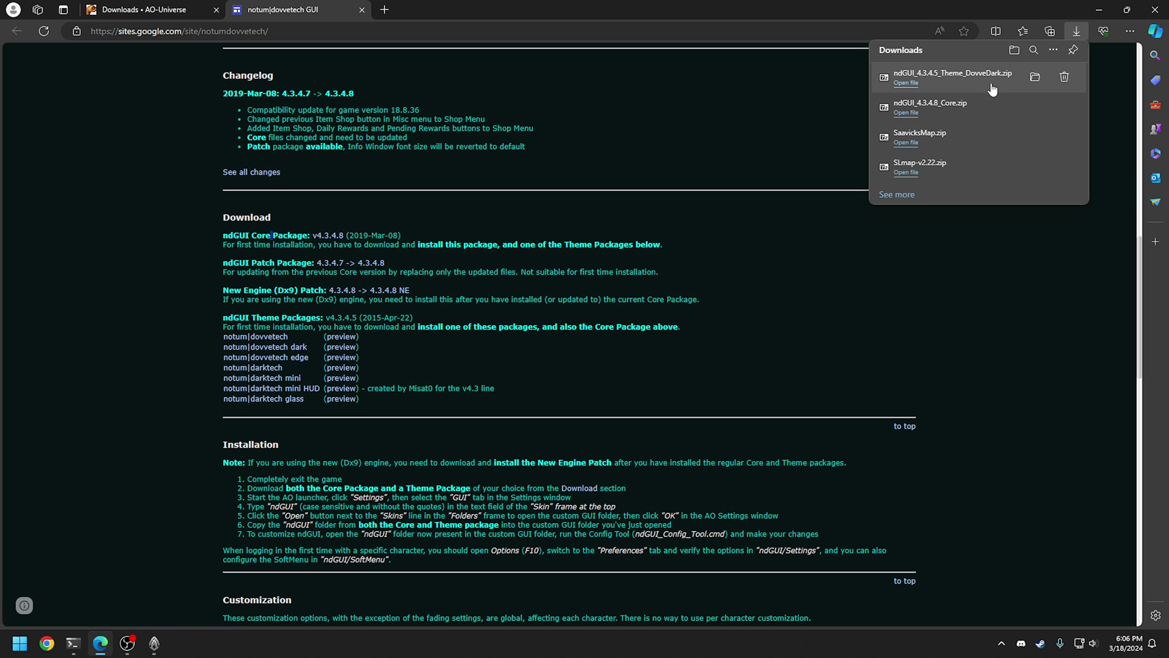
Show the downloaded theme file in the Downloads folder and minimize Edge.
{"action": "right_click", "coordinate": [944, 78]}
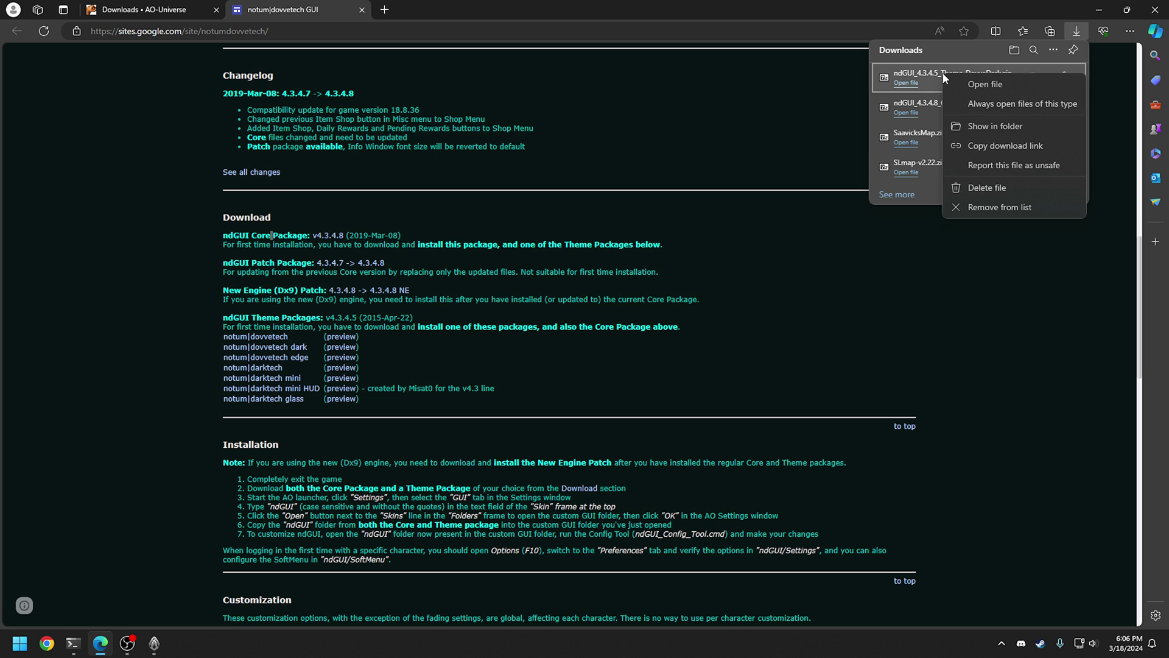
{"action": "left_click", "coordinate": [991, 128]}
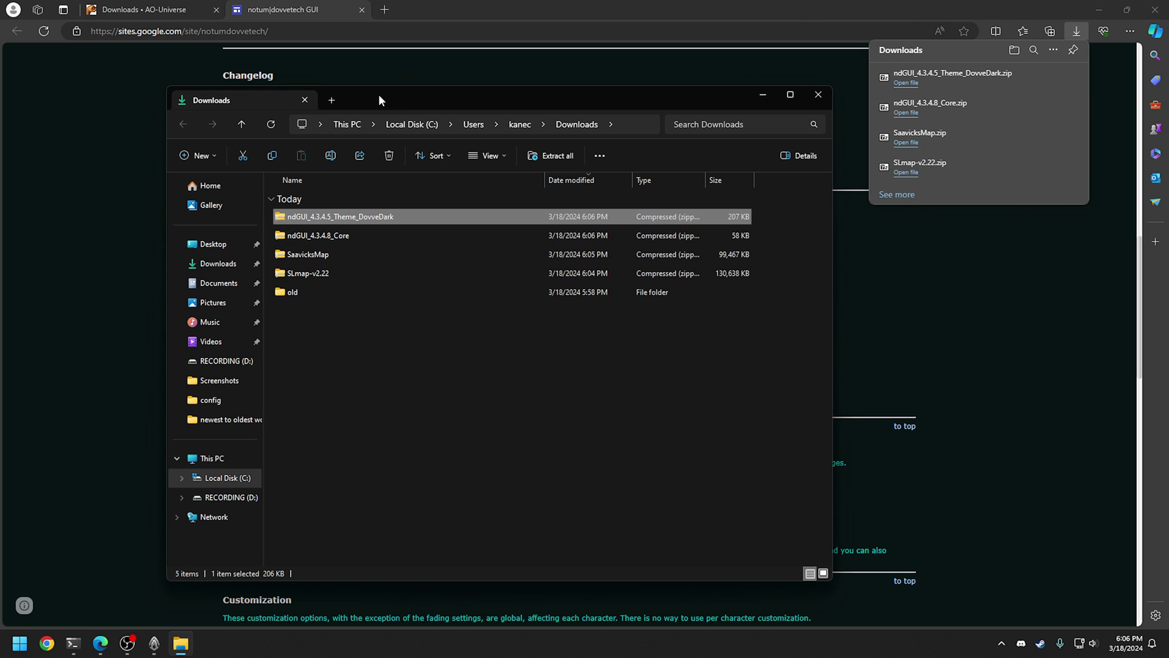
{"action": "left_click_drag", "start_coordinate": [382, 92], "coordinate": [382, 180]}
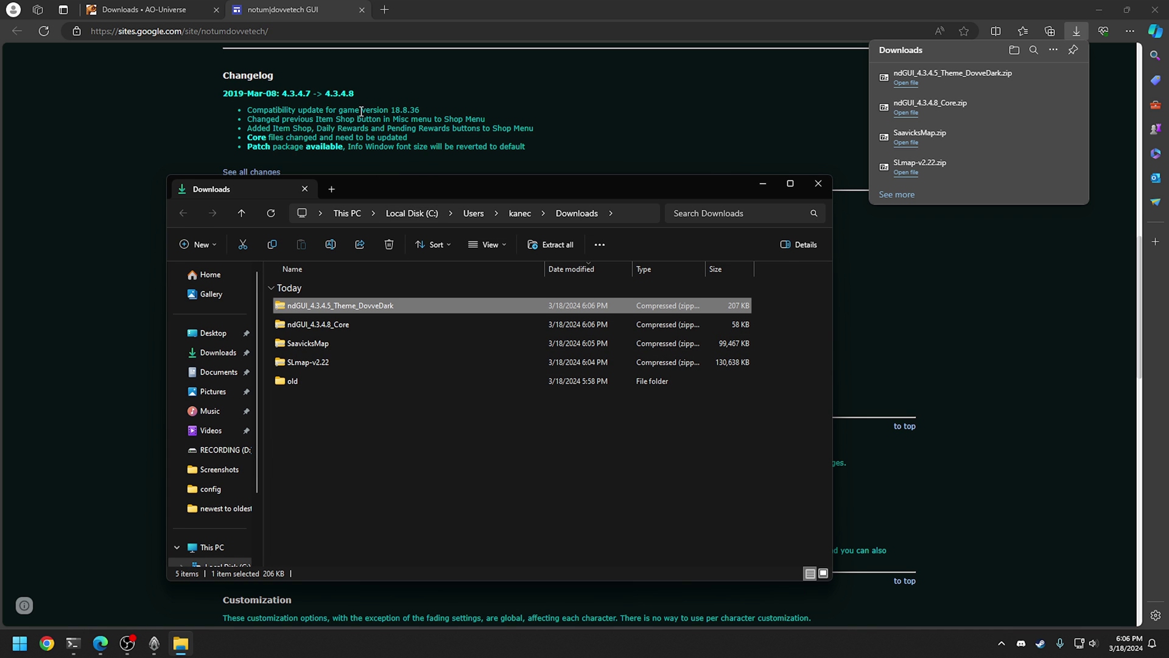
{"action": "left_click", "coordinate": [1098, 9]}
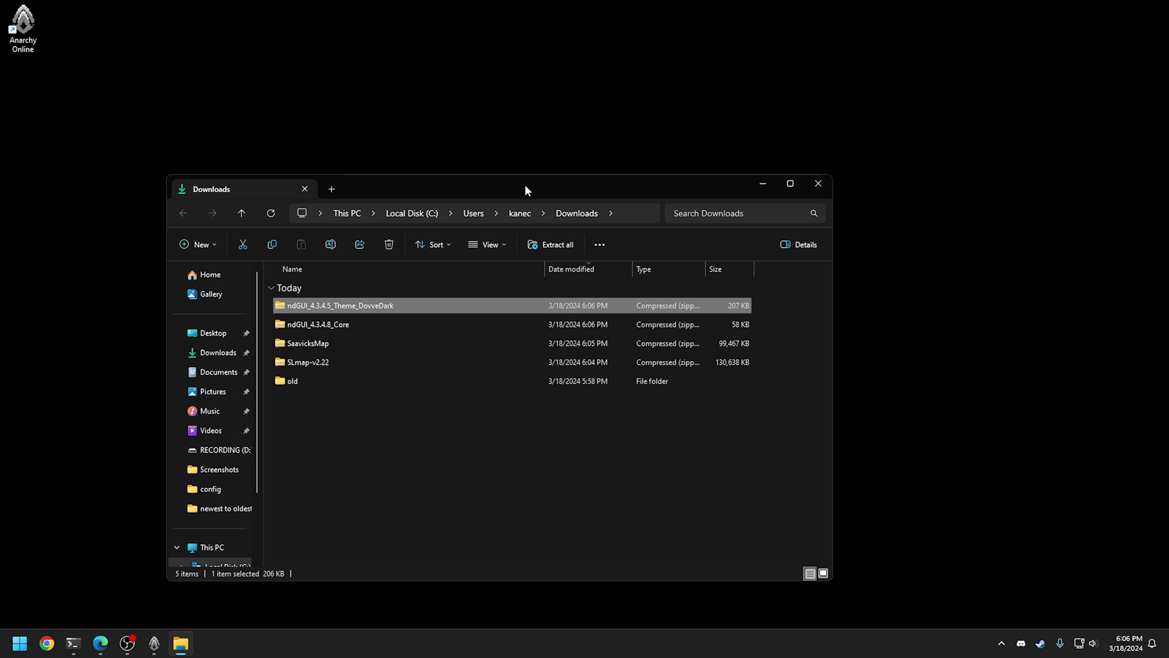
Place the Downloads window on the right and the Anarchy Online launcher on the left.
{"action": "left_click_drag", "start_coordinate": [519, 184], "coordinate": [716, 150]}
{"action": "left_click_drag", "start_coordinate": [363, 204], "coordinate": [442, 205]}
{"action": "left_click_drag", "start_coordinate": [597, 162], "coordinate": [743, 164]}
{"action": "left_click_drag", "start_coordinate": [478, 184], "coordinate": [225, 155]}
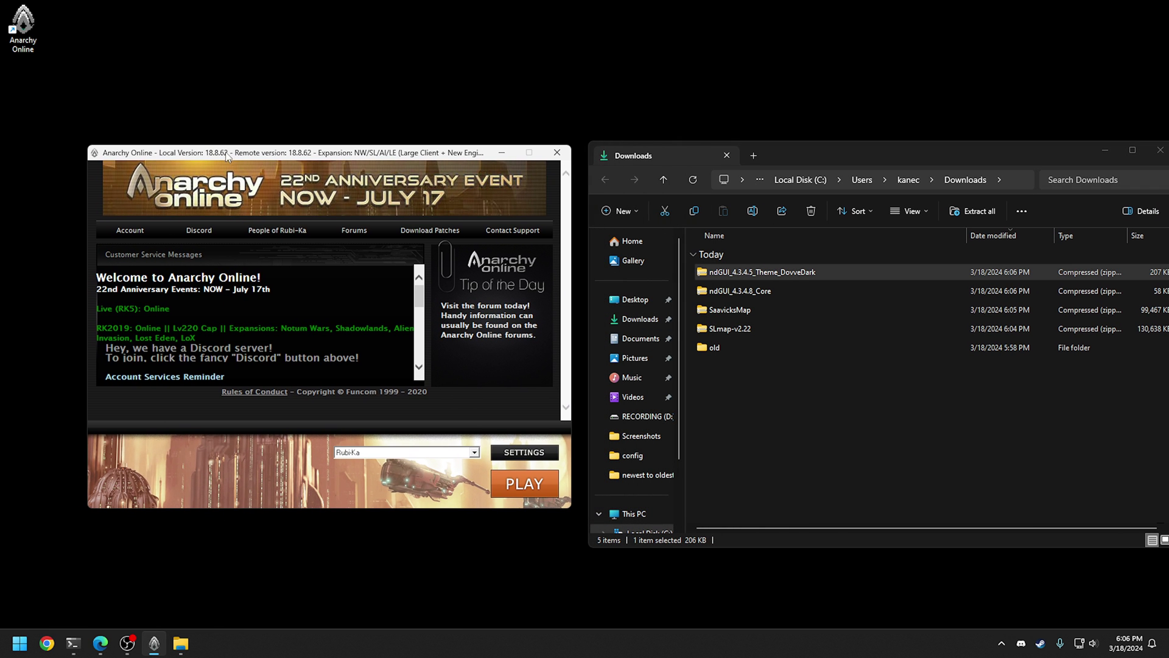
{"action": "double_click", "coordinate": [31, 24]}
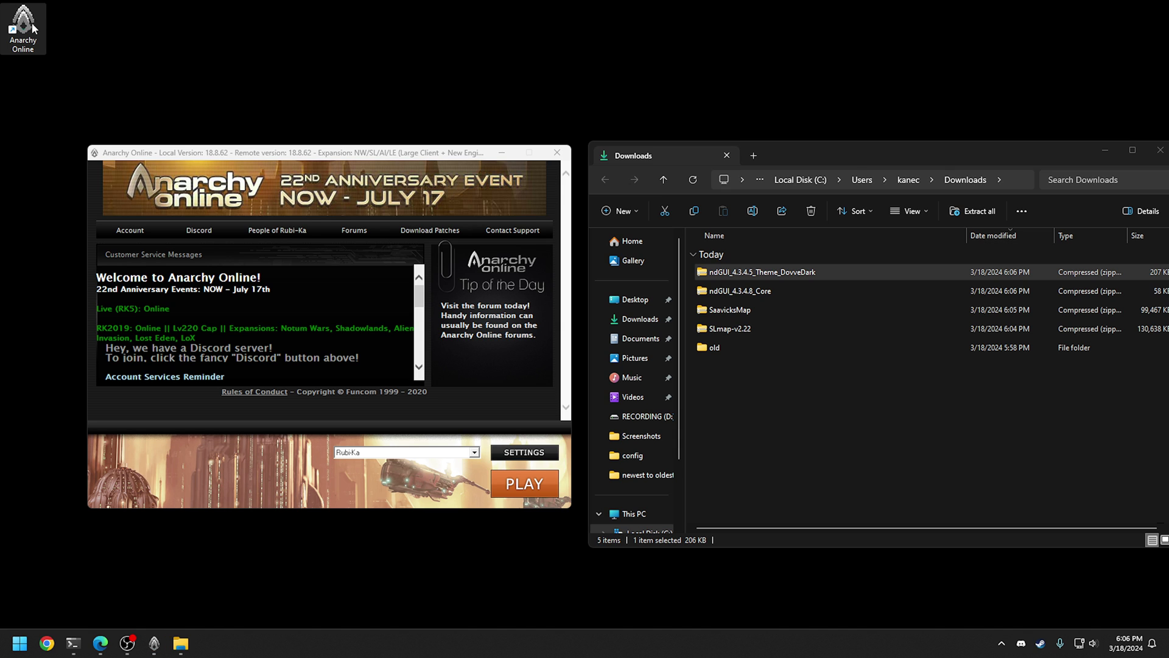
{"action": "left_click_drag", "start_coordinate": [387, 159], "coordinate": [388, 163]}
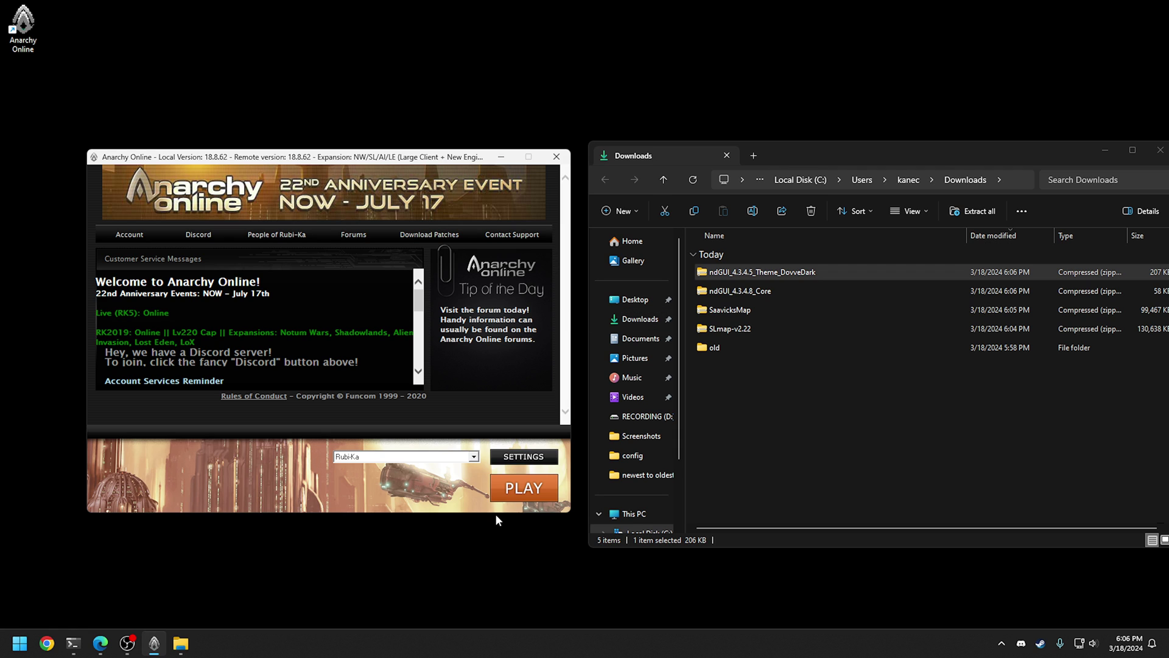
In the launcher's GUI settings, start overwriting the Default skin name and open the empty skins folder.
{"action": "left_click", "coordinate": [524, 458]}
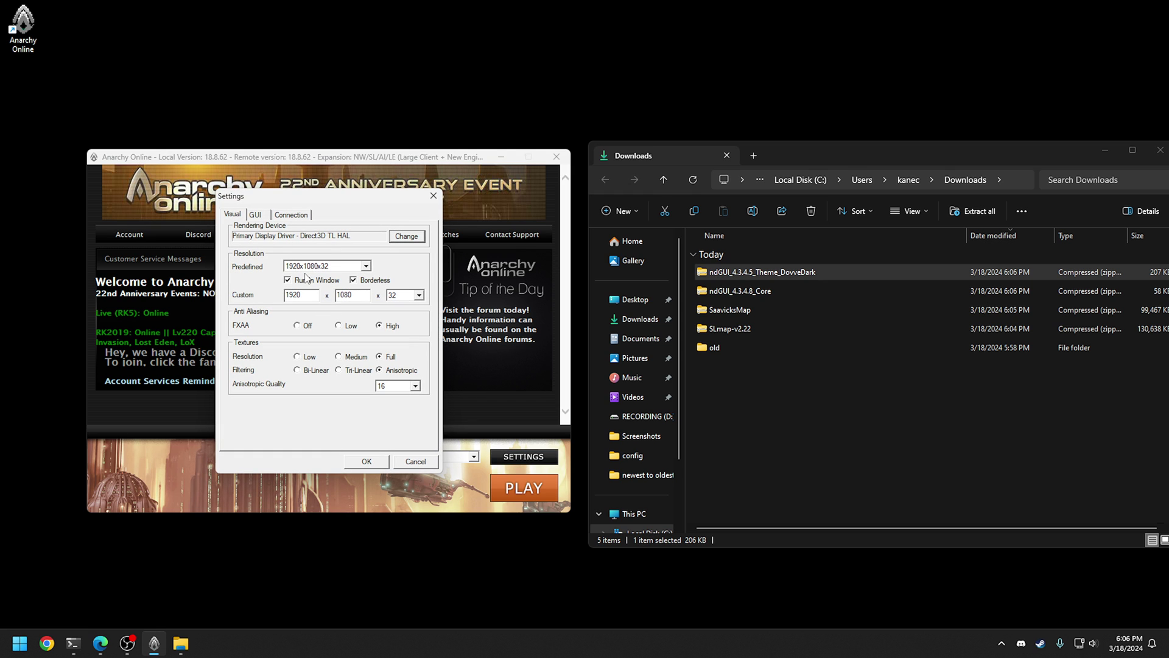
{"action": "left_click", "coordinate": [258, 217]}
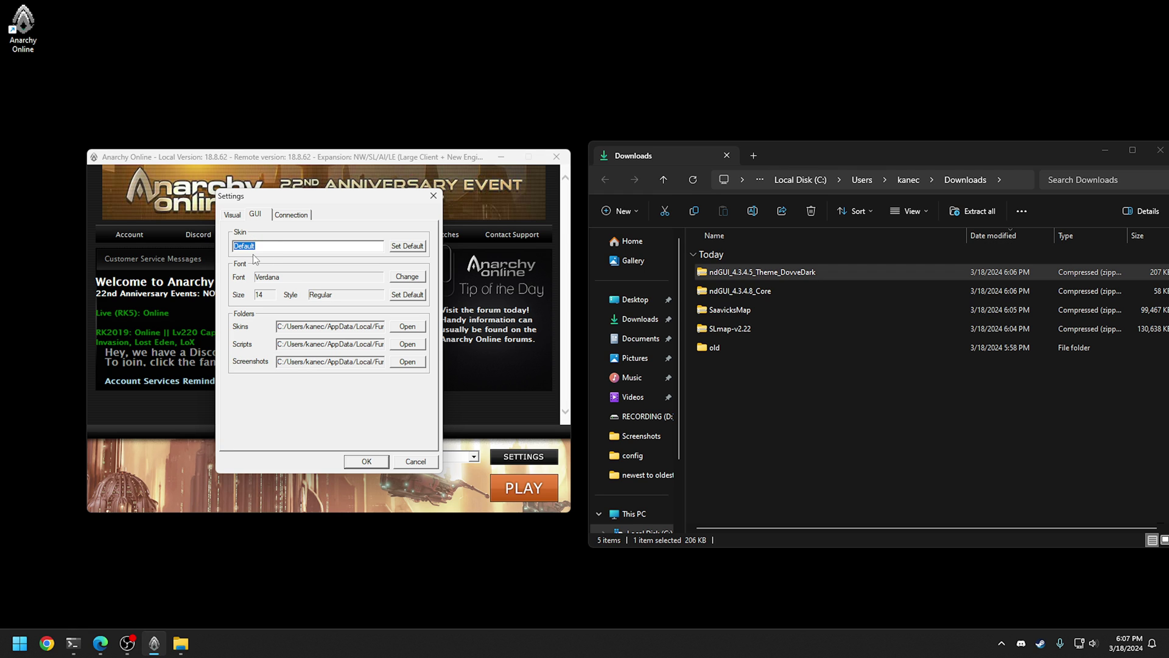
{"action": "type", "text": "ndGUI"}
{"action": "left_click", "coordinate": [404, 327]}
Copy the ndGUI folder from ndGUI_4.3.4.8_Core.zip into the Anarchy Online Gui folder.
{"action": "left_click_drag", "start_coordinate": [794, 166], "coordinate": [289, 89]}
{"action": "left_click_drag", "start_coordinate": [783, 146], "coordinate": [882, 127]}
{"action": "left_click", "coordinate": [852, 270]}
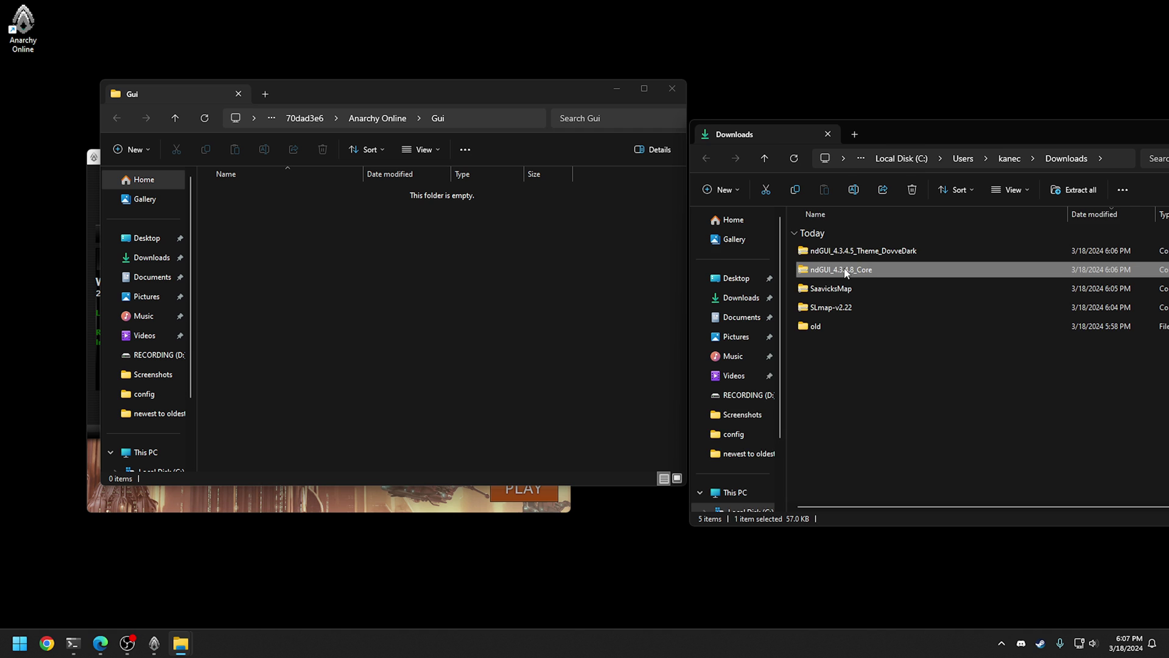
{"action": "double_click", "coordinate": [847, 272]}
{"action": "left_click_drag", "start_coordinate": [813, 237], "coordinate": [402, 276]}
{"action": "key", "text": "alt+Left"}
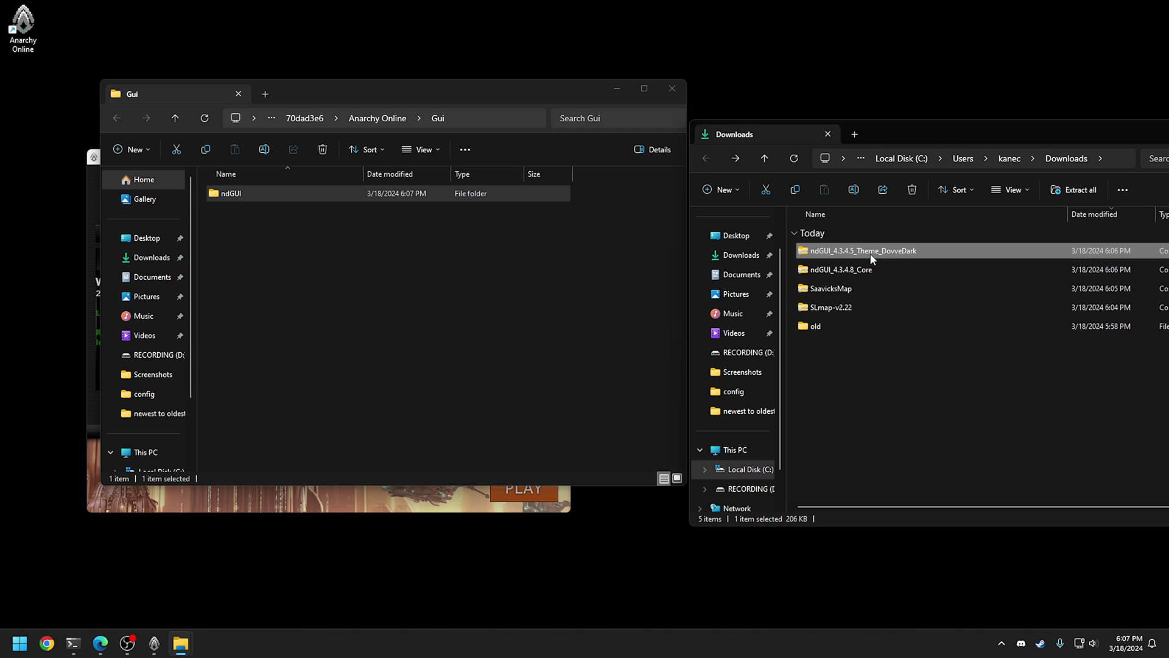
Copy the ndGUI folder from the ndGUI_4.3.4.5_Theme_DovveDark archive into the Gui folder too.
{"action": "double_click", "coordinate": [829, 252]}
{"action": "left_click_drag", "start_coordinate": [860, 302], "coordinate": [363, 301]}
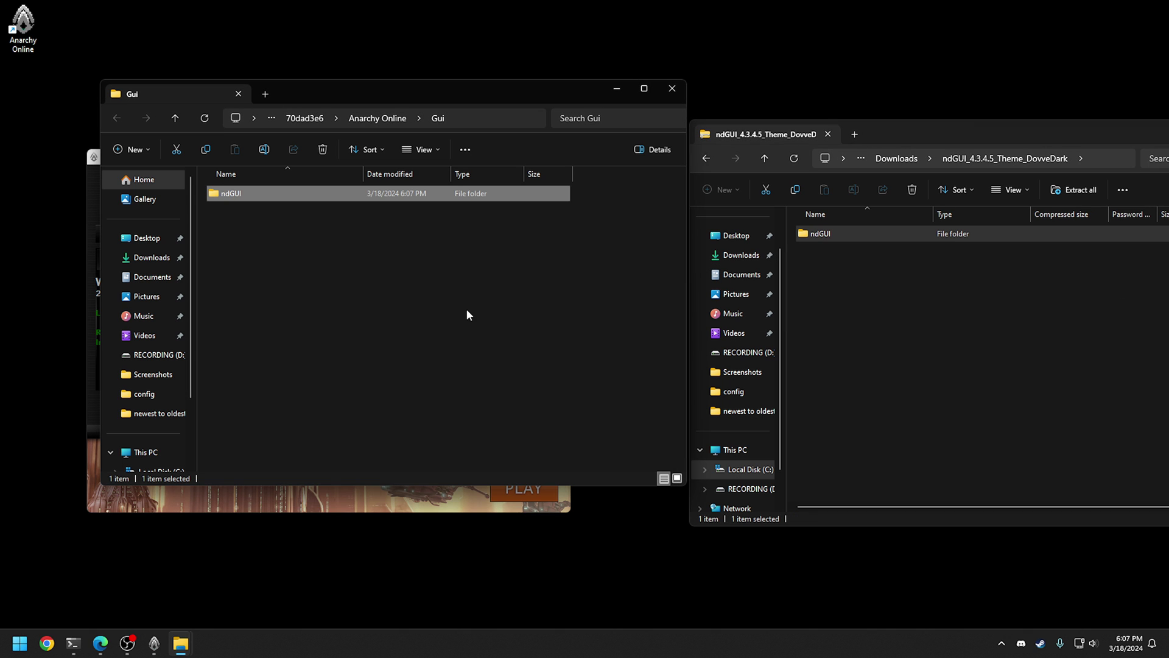
{"action": "left_click", "coordinate": [934, 313]}
{"action": "key", "text": "alt+Left"}
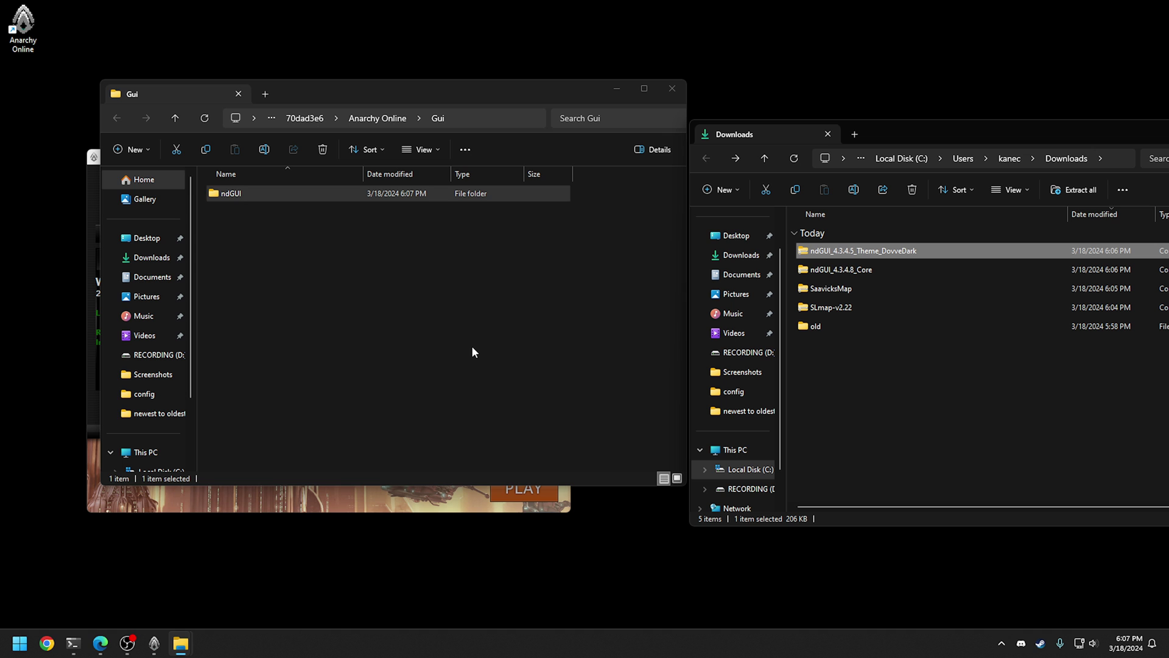
{"action": "key", "text": "alt+Tab"}
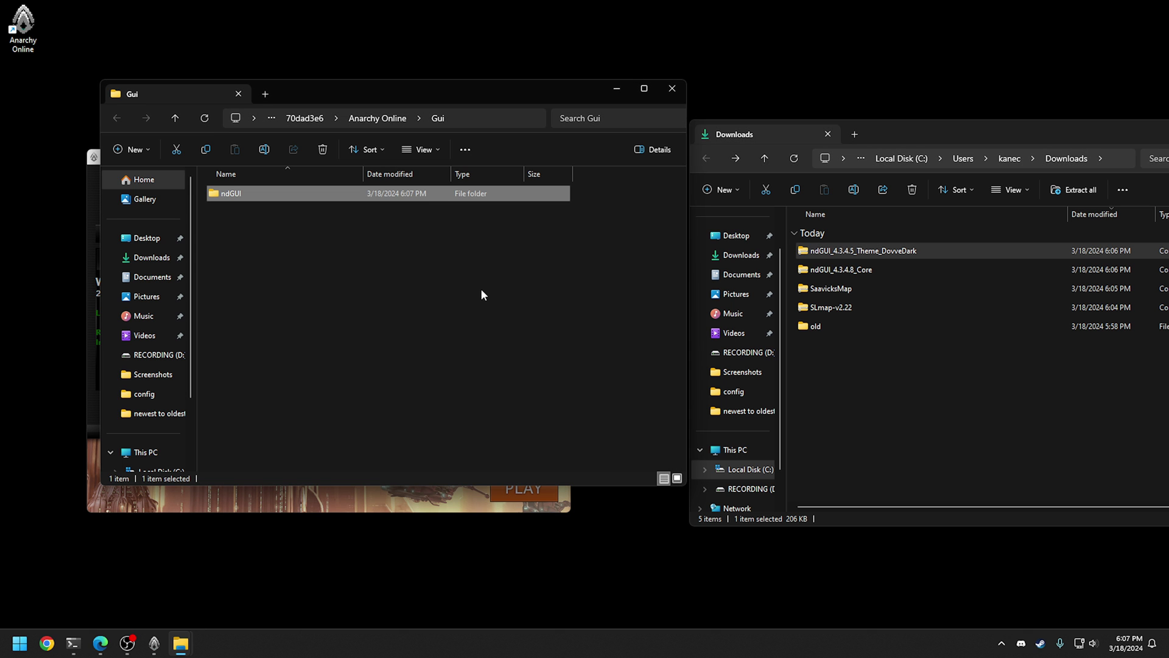
Close the Gui folder and save the launcher's ndGUI skin settings with OK.
{"action": "left_click", "coordinate": [671, 88]}
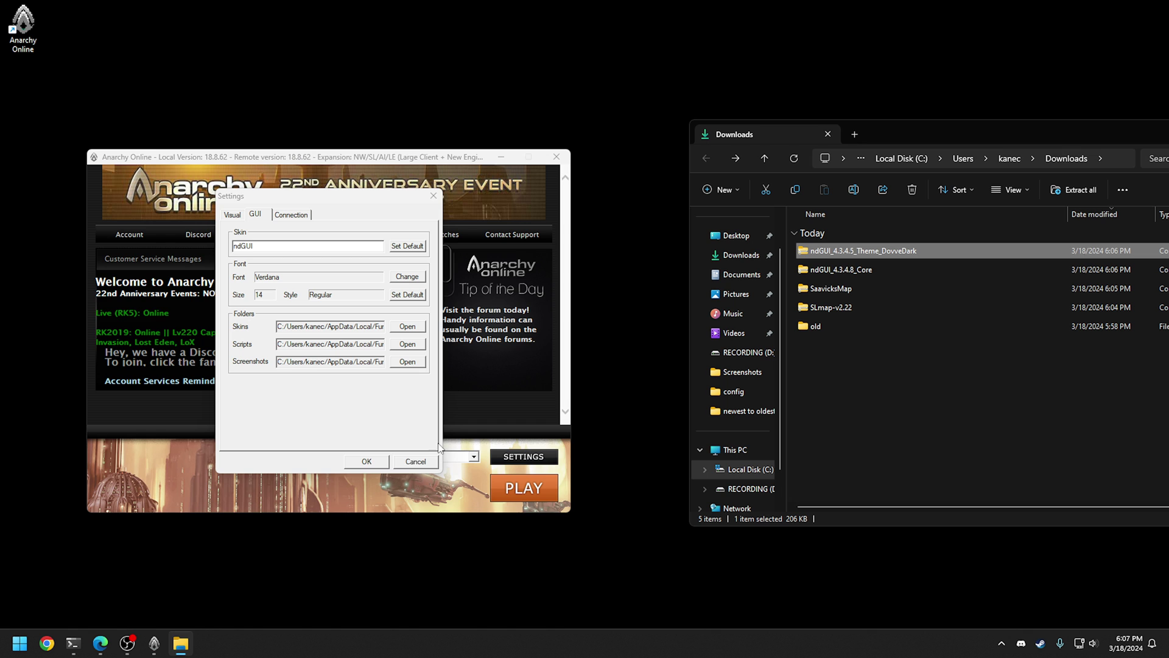
{"action": "left_click", "coordinate": [366, 461]}
{"action": "left_click_drag", "start_coordinate": [367, 160], "coordinate": [384, 151]}
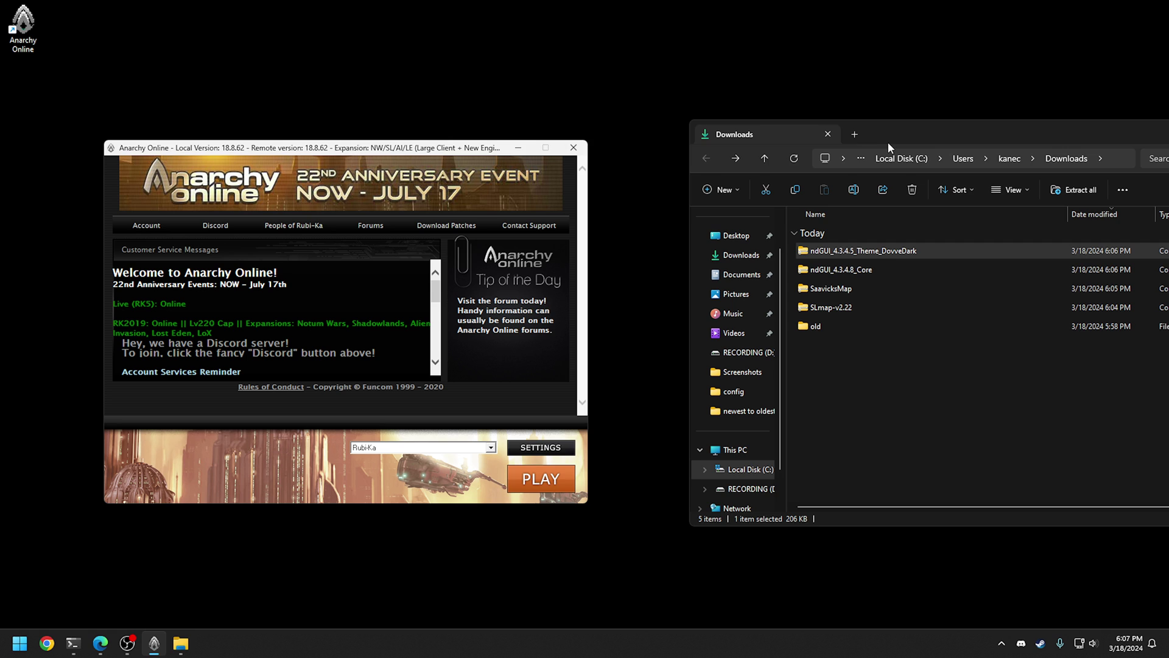
Move the Downloads window and select the SaavicksMap and SLmap-v2.22 archives.
{"action": "left_click_drag", "start_coordinate": [888, 140], "coordinate": [821, 99]}
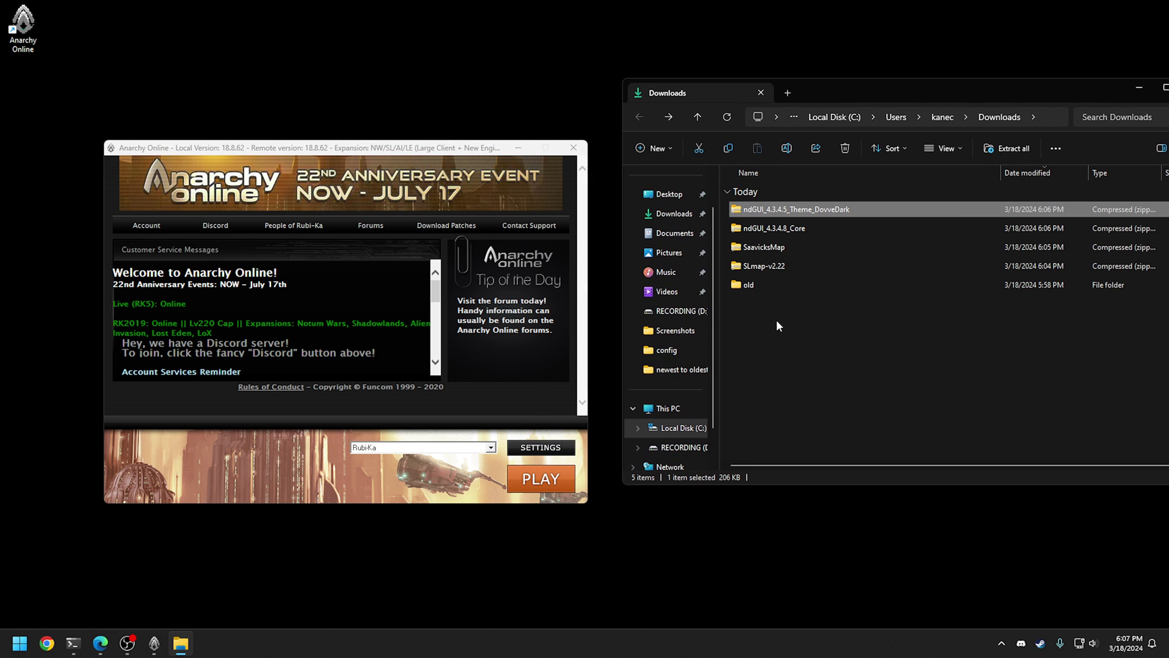
{"action": "left_click", "coordinate": [780, 249]}
{"action": "left_click", "coordinate": [779, 268]}
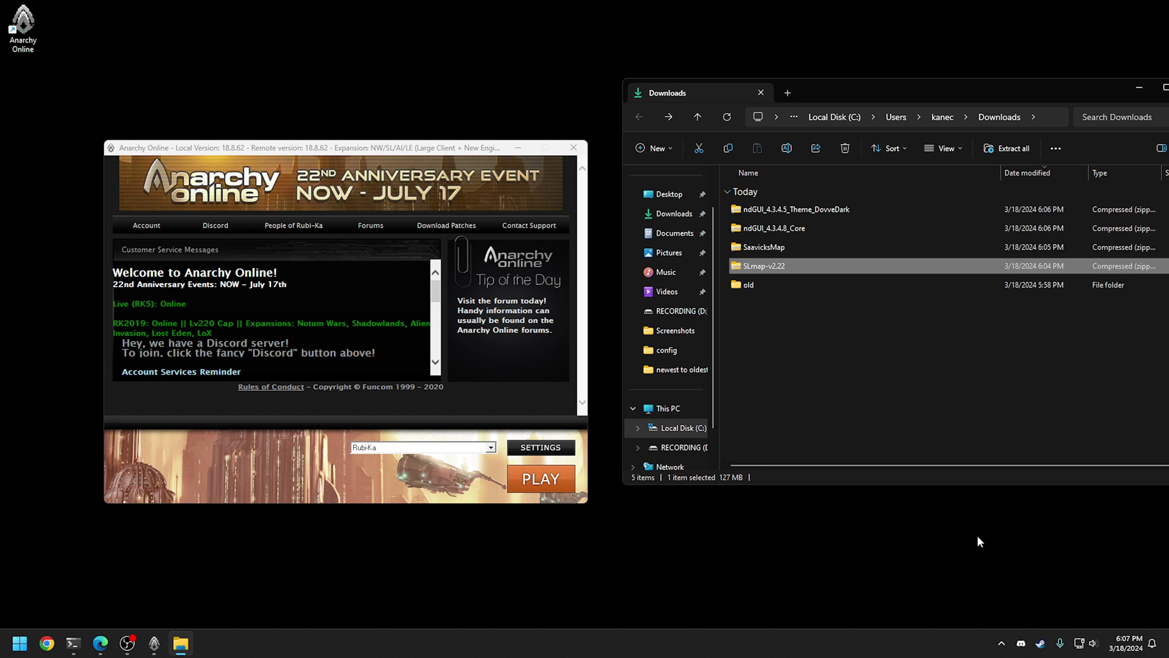
From Steam's library, use Manage > Browse local files to open Anarchy Online's steamapps\common folder.
{"action": "left_click", "coordinate": [1040, 643]}
{"action": "left_click_drag", "start_coordinate": [814, 99], "coordinate": [448, 95]}
{"action": "mouse_move", "coordinate": [329, 135]}
{"action": "left_click", "coordinate": [280, 116]}
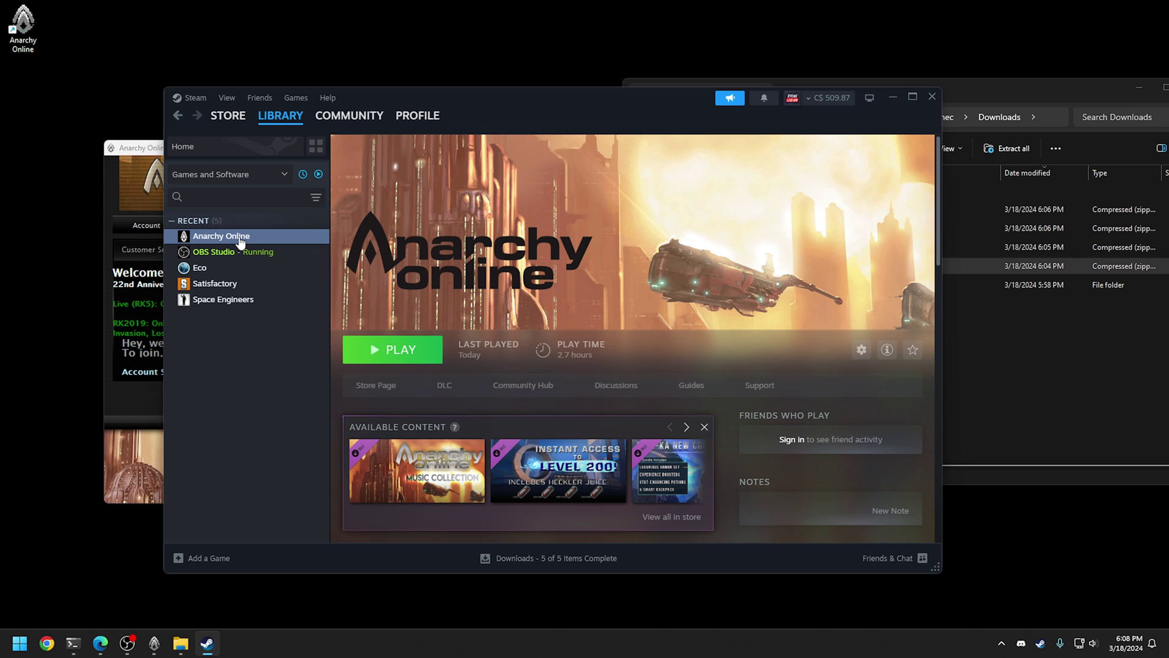
{"action": "right_click", "coordinate": [238, 238]}
{"action": "mouse_move", "coordinate": [274, 309]}
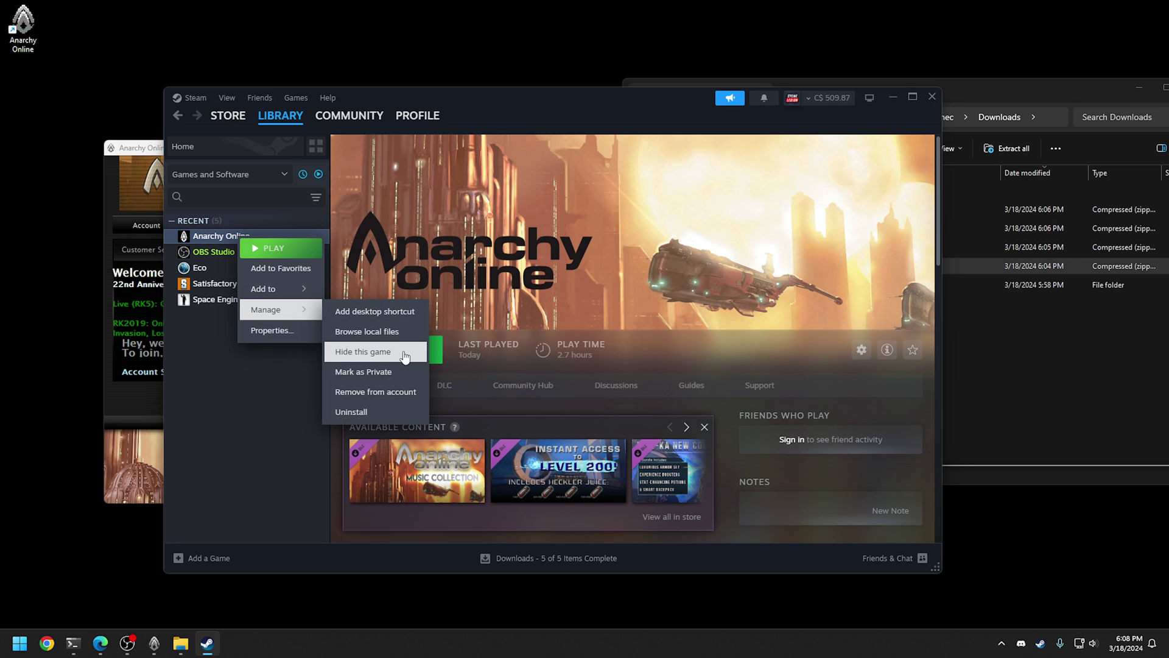
{"action": "left_click", "coordinate": [389, 334]}
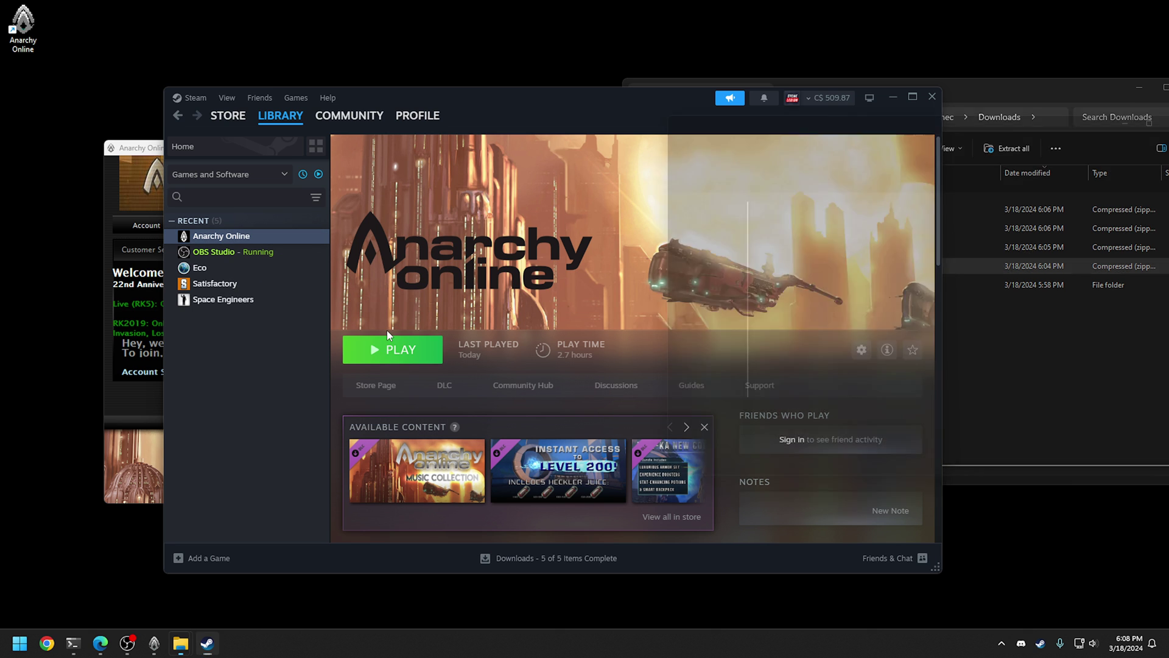
Centre the new Explorer window and browse to C:\Funcom\Anarchy Online.
{"action": "left_click_drag", "start_coordinate": [937, 105], "coordinate": [519, 93]}
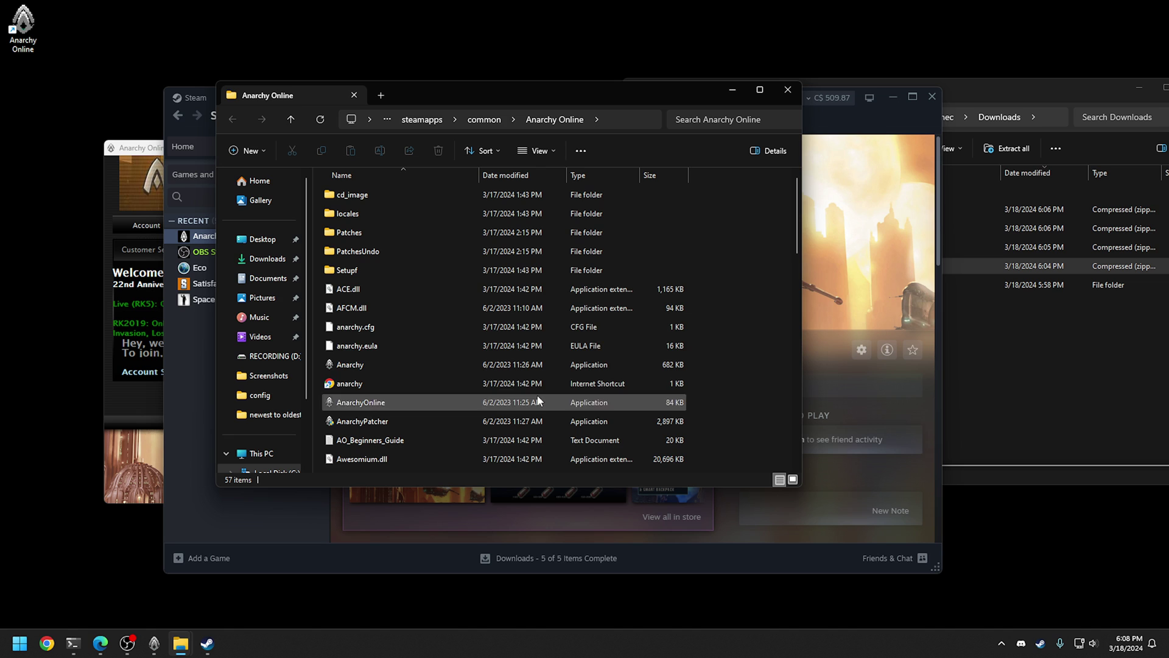
{"action": "scroll", "coordinate": [268, 426], "scroll_direction": "down", "scroll_amount": 3}
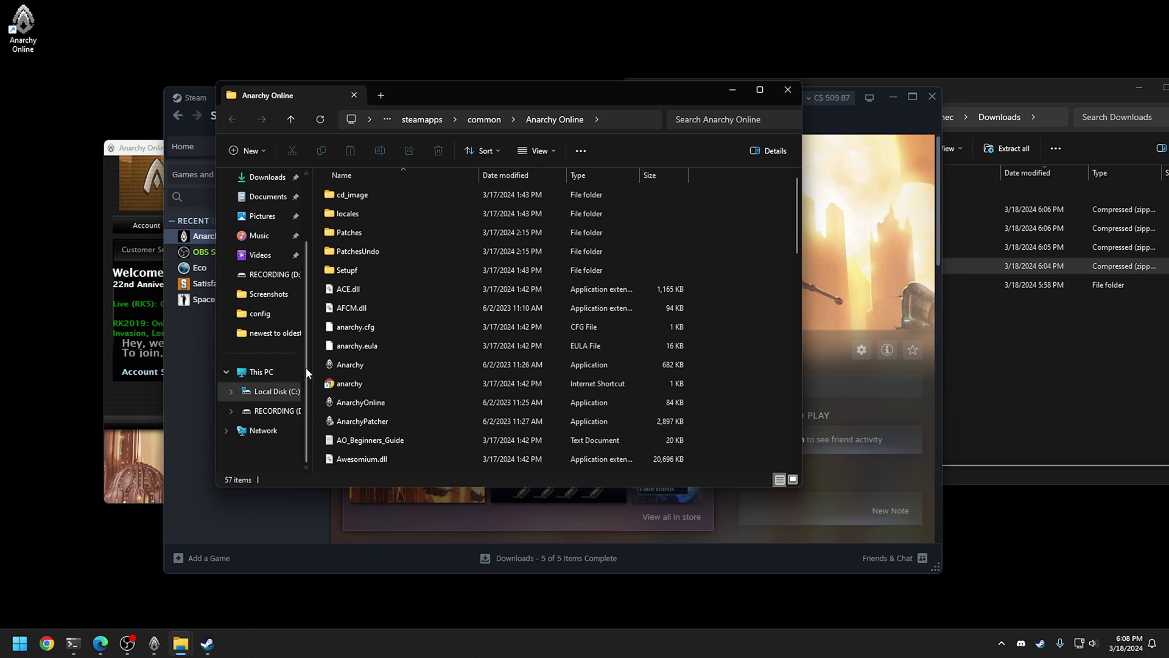
{"action": "left_click", "coordinate": [275, 393]}
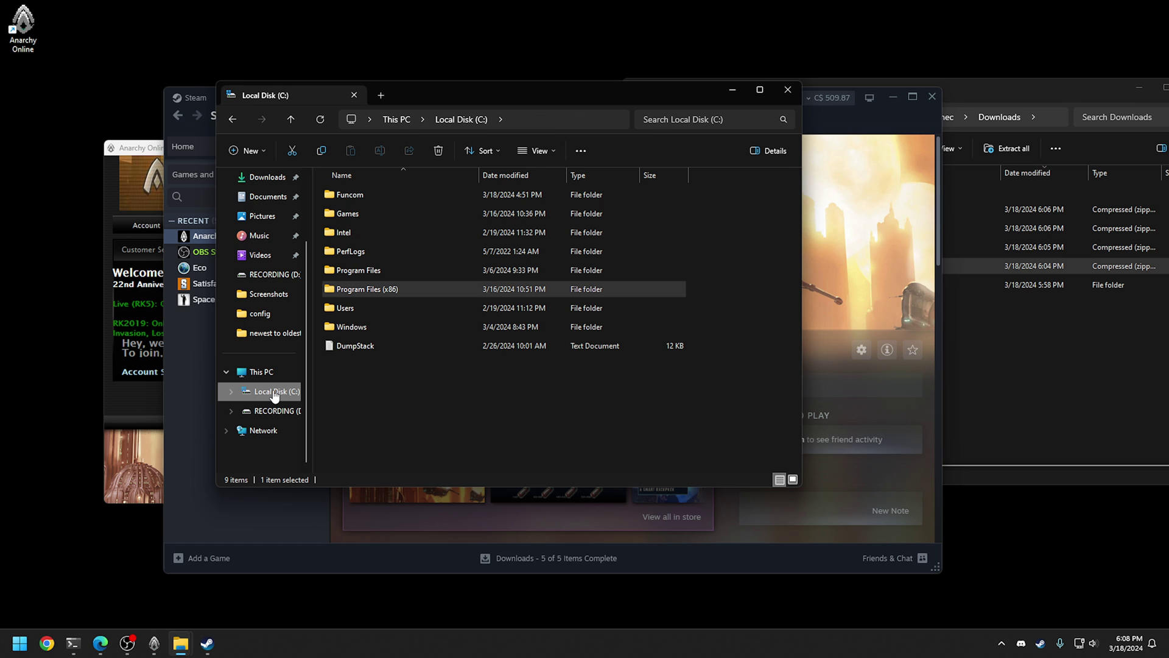
{"action": "double_click", "coordinate": [364, 195]}
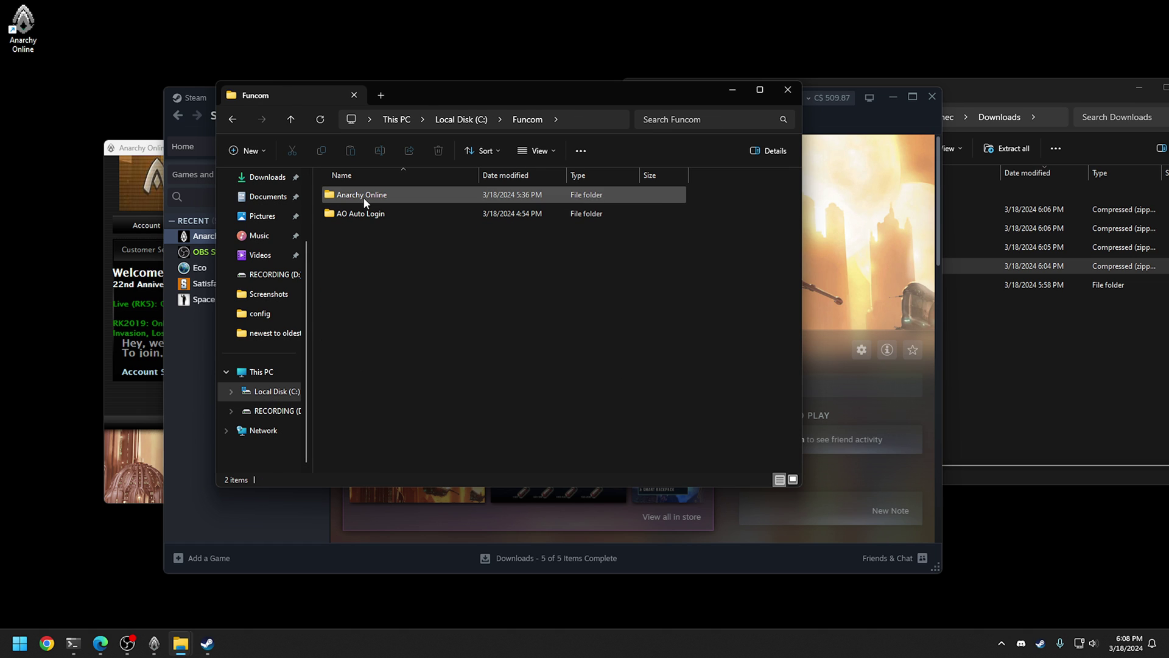
{"action": "left_click", "coordinate": [360, 197]}
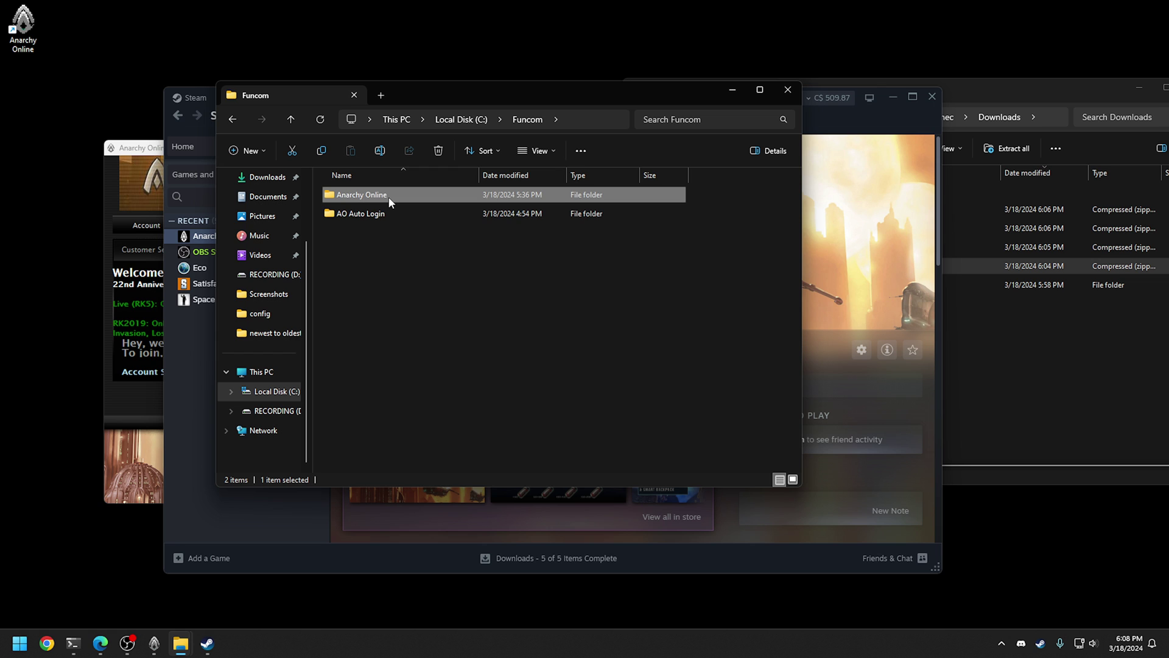
{"action": "left_click", "coordinate": [379, 221]}
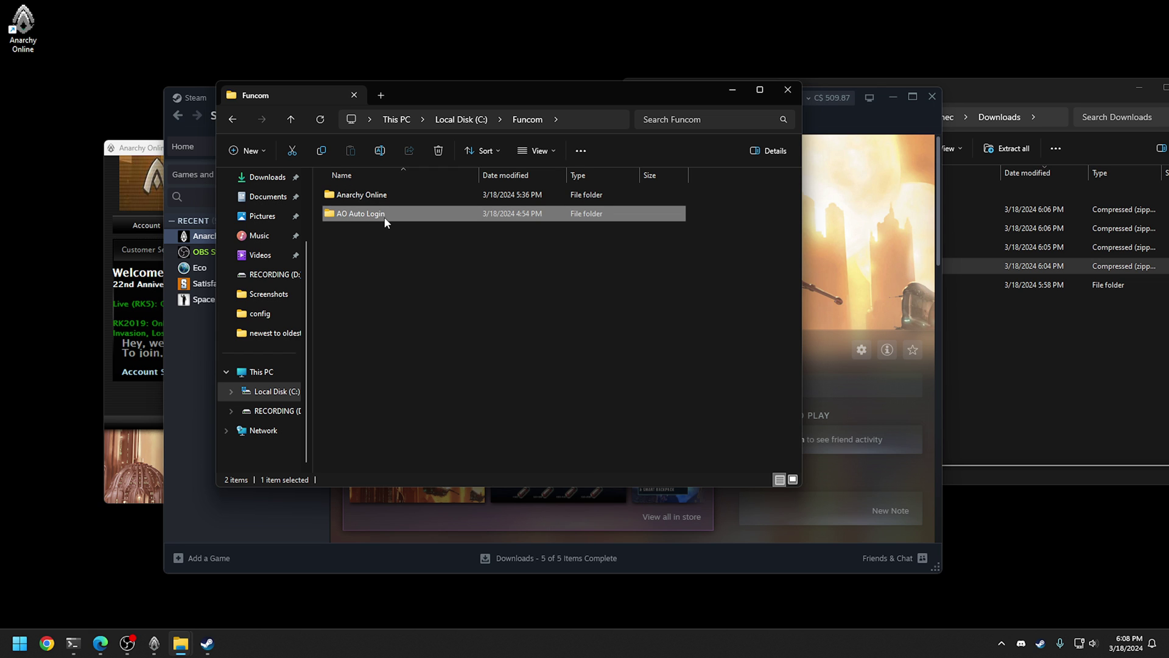
{"action": "double_click", "coordinate": [385, 198]}
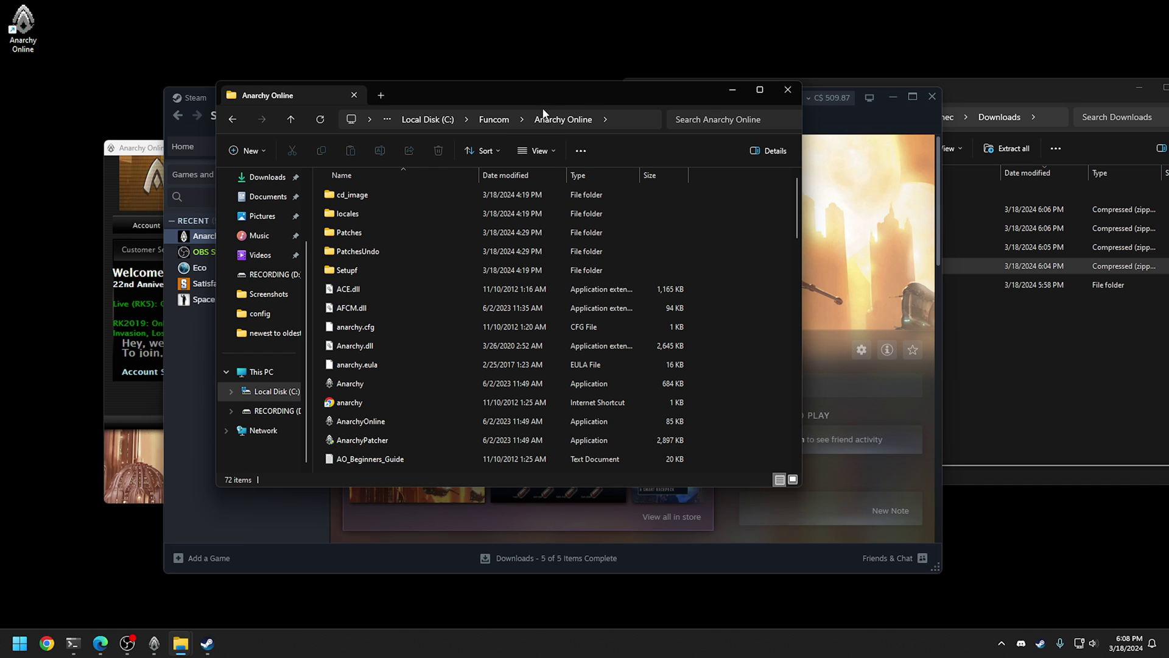
Arrange the two Explorer windows side by side and open cd_image\textures\PlanetMap.
{"action": "left_click_drag", "start_coordinate": [519, 95], "coordinate": [436, 45]}
{"action": "left_click_drag", "start_coordinate": [976, 92], "coordinate": [1084, 79]}
{"action": "left_click_drag", "start_coordinate": [372, 49], "coordinate": [348, 52]}
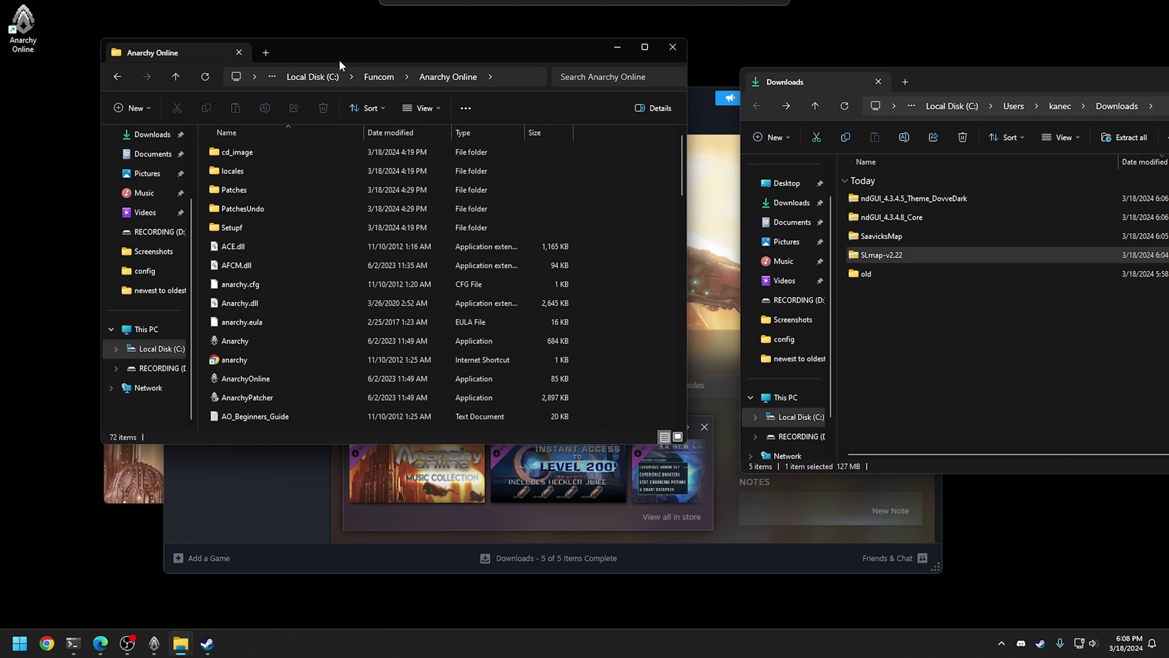
{"action": "double_click", "coordinate": [235, 157]}
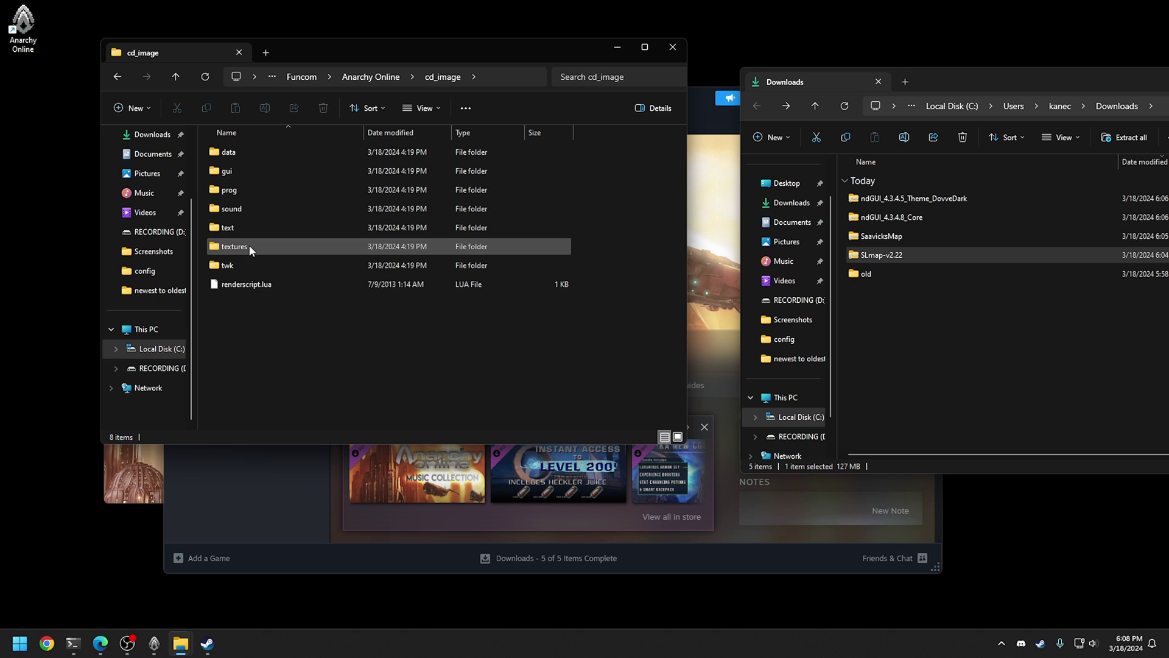
{"action": "double_click", "coordinate": [250, 244]}
{"action": "double_click", "coordinate": [244, 190]}
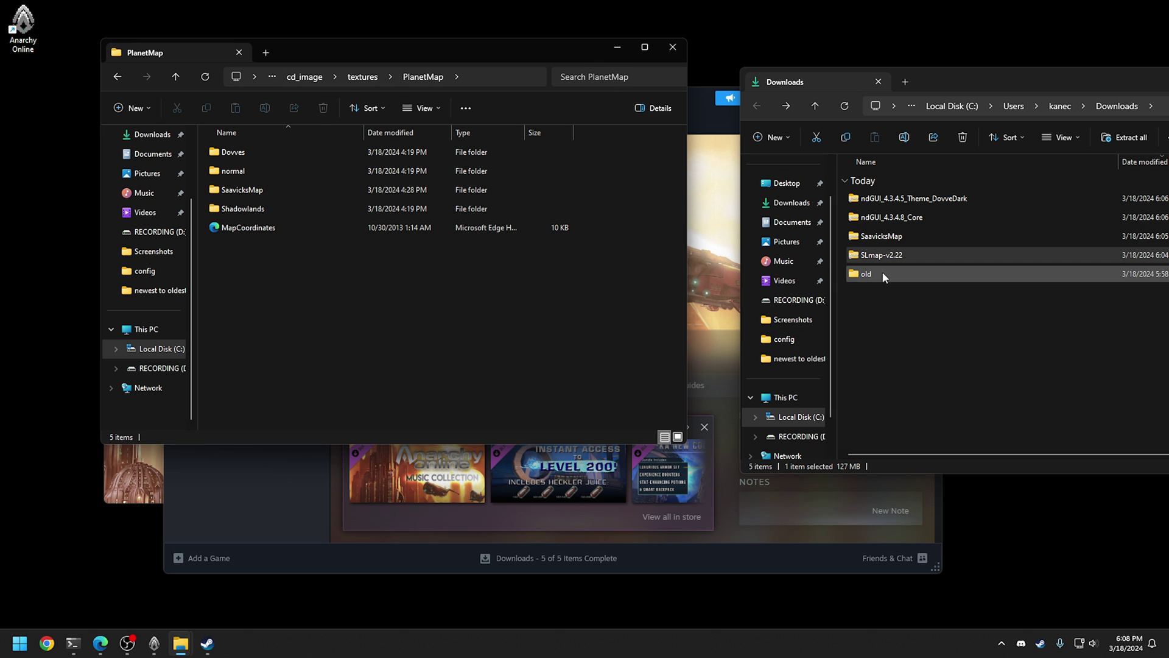
Open the SaavicksMap archive in Downloads and drag its SaavicksMap folder into PlanetMap.
{"action": "left_click", "coordinate": [897, 238]}
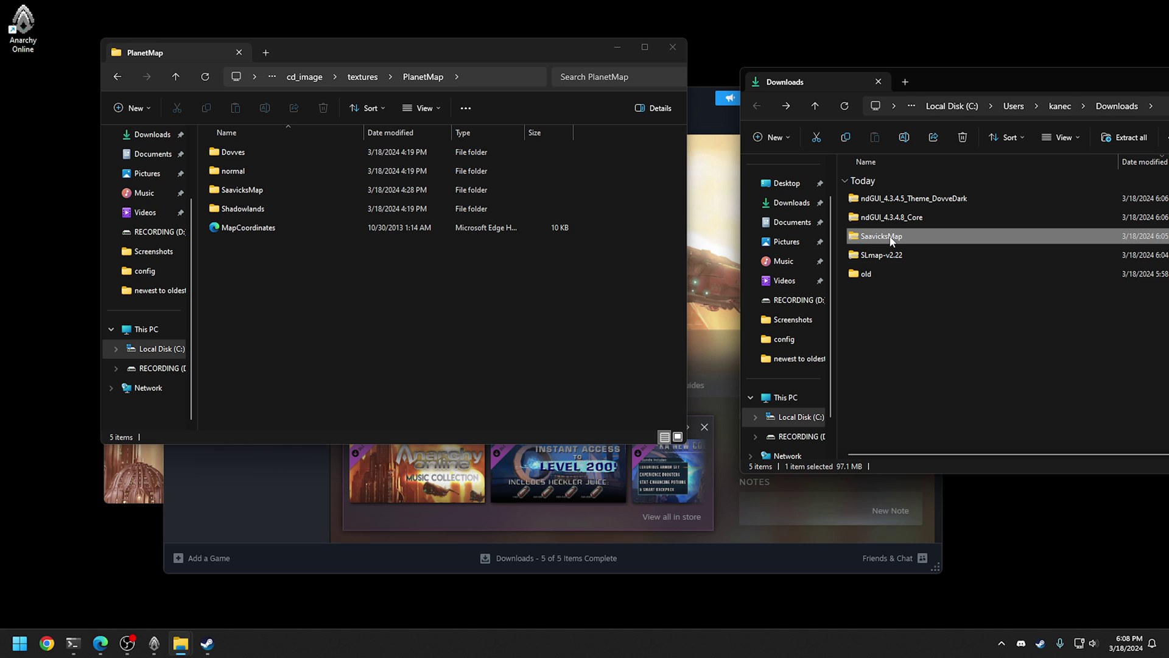
{"action": "double_click", "coordinate": [884, 237]}
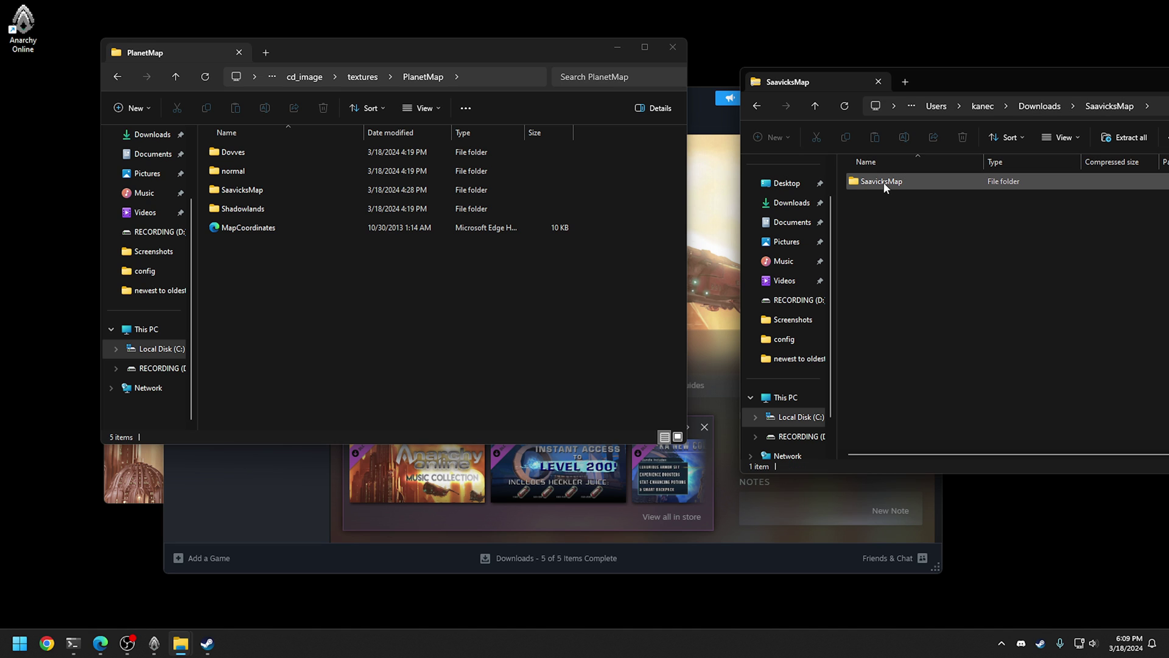
{"action": "left_click_drag", "start_coordinate": [883, 182], "coordinate": [287, 291]}
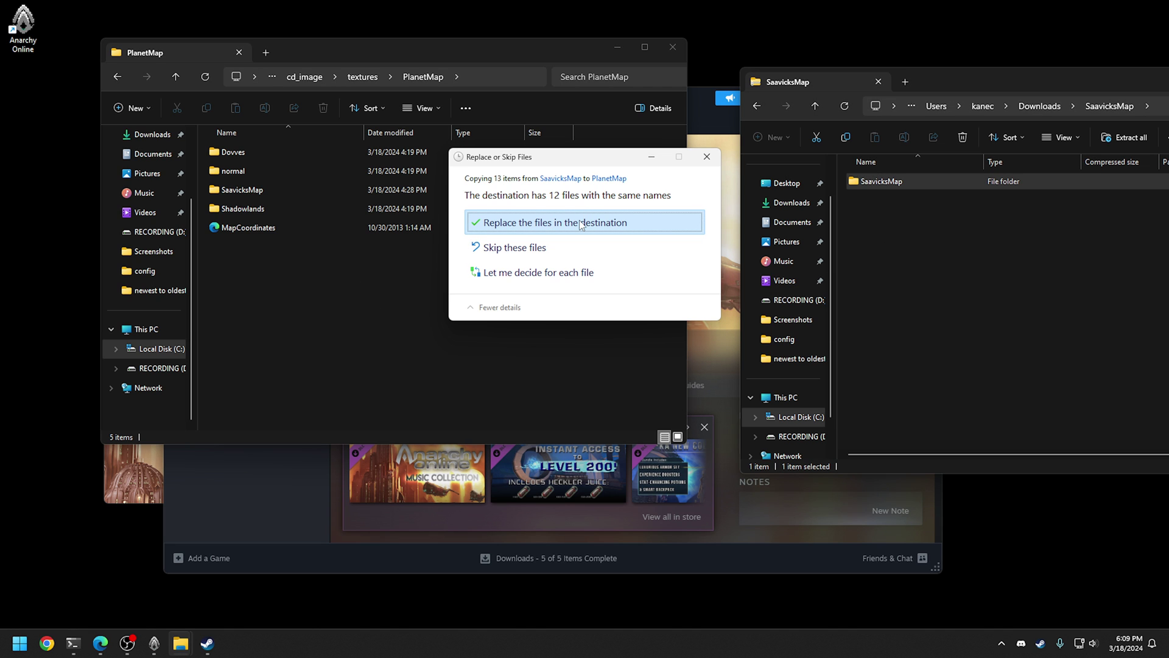
Overwrite the existing map files, then copy the SLmap folder from SLmap-v2.22 into PlanetMap.
{"action": "left_click", "coordinate": [581, 222]}
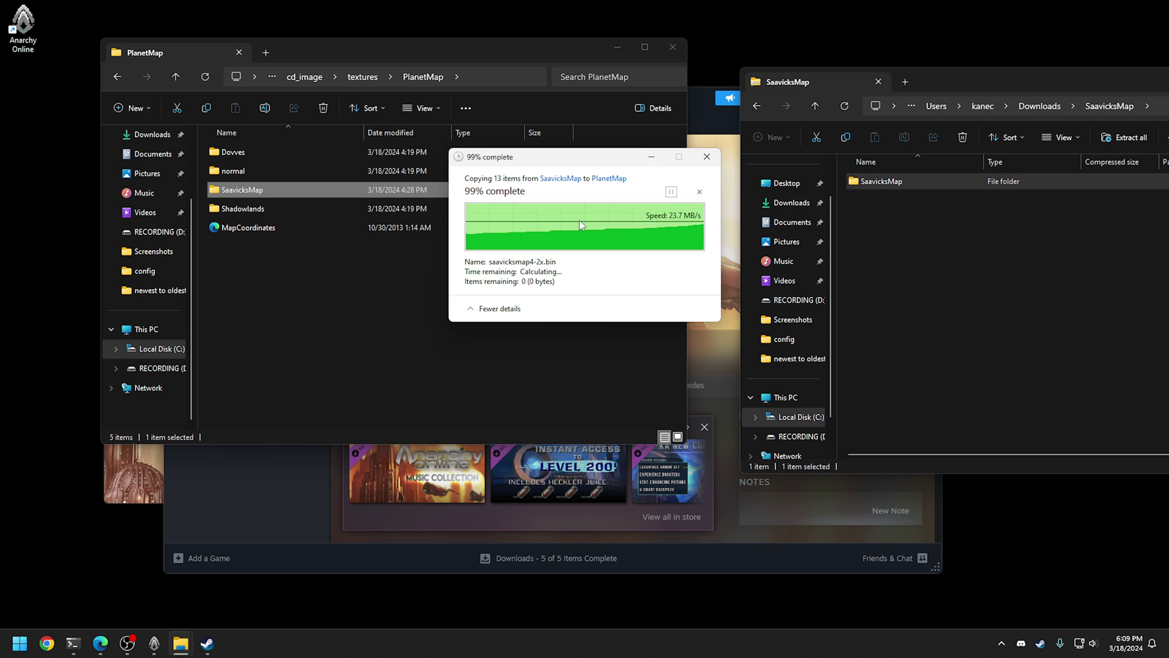
{"action": "left_click", "coordinate": [933, 258]}
{"action": "key", "text": "alt+Left"}
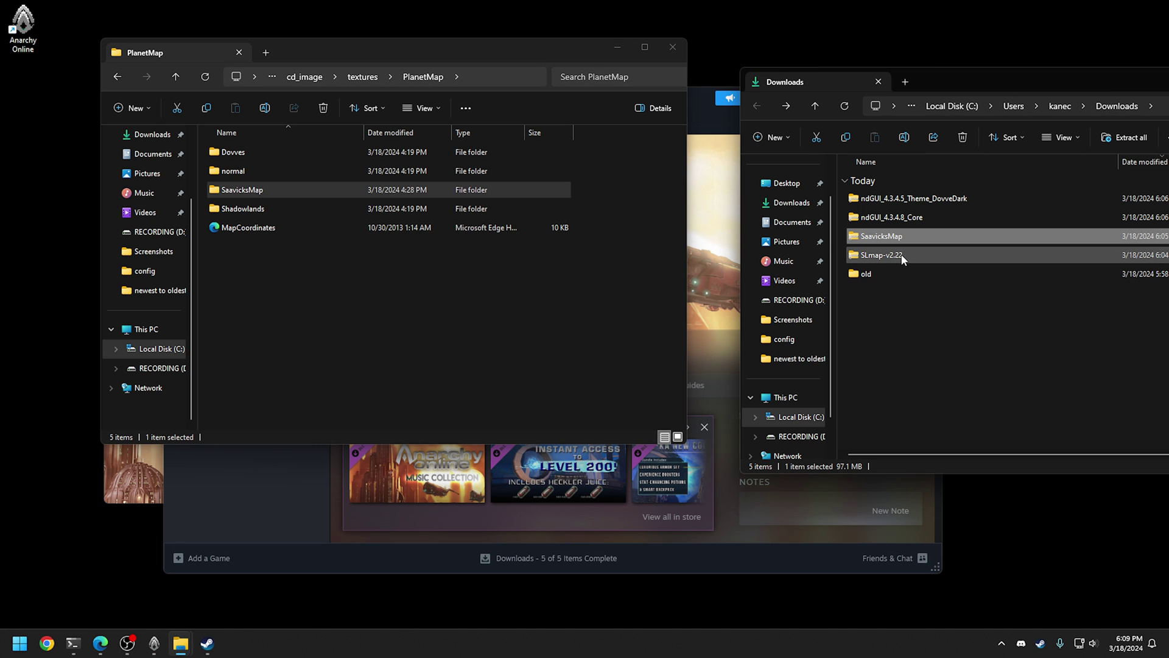
{"action": "double_click", "coordinate": [874, 256]}
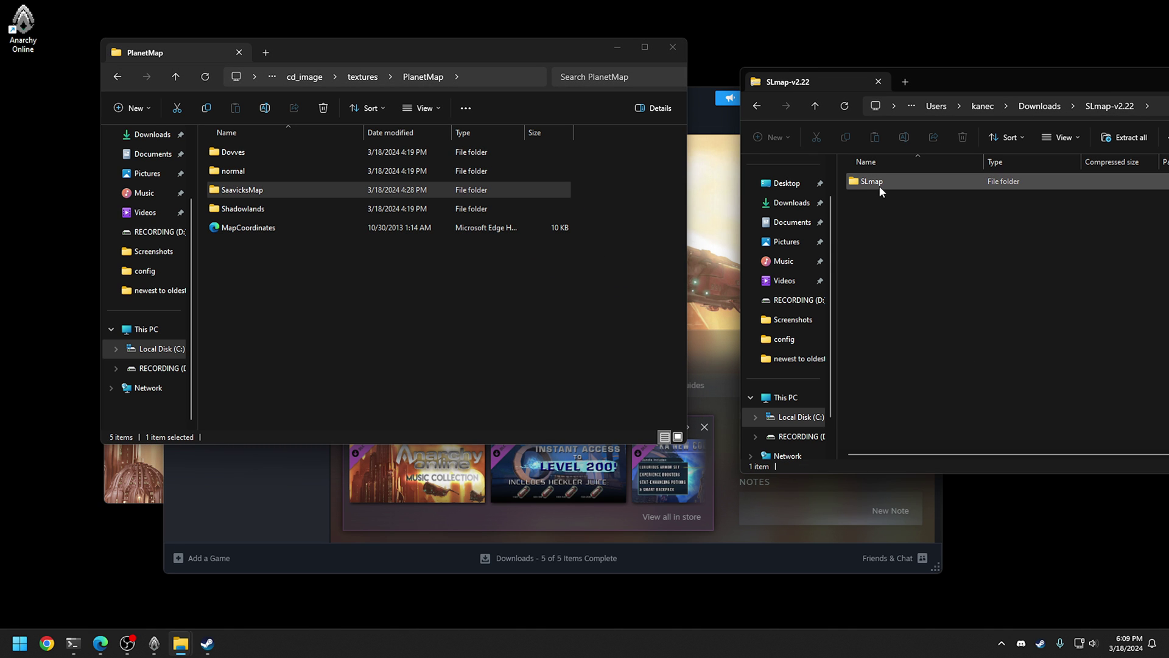
{"action": "left_click_drag", "start_coordinate": [872, 184], "coordinate": [275, 283]}
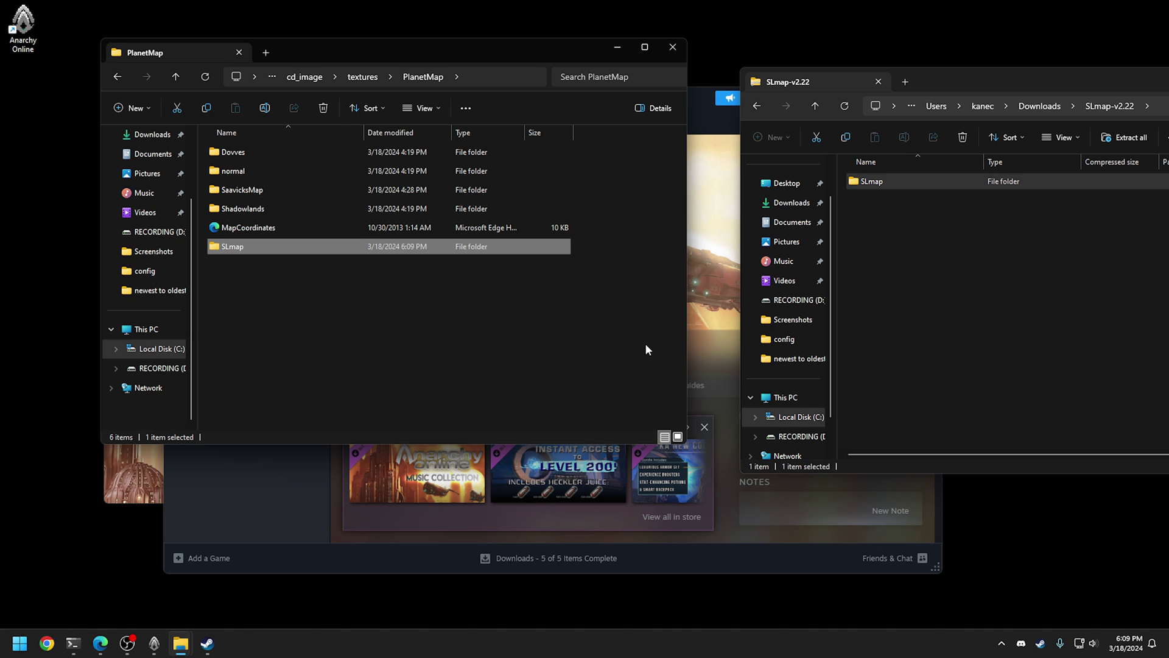
Close the PlanetMap folder and Steam library windows and move the launcher up and right.
{"action": "left_click", "coordinate": [672, 47]}
{"action": "left_click", "coordinate": [878, 82]}
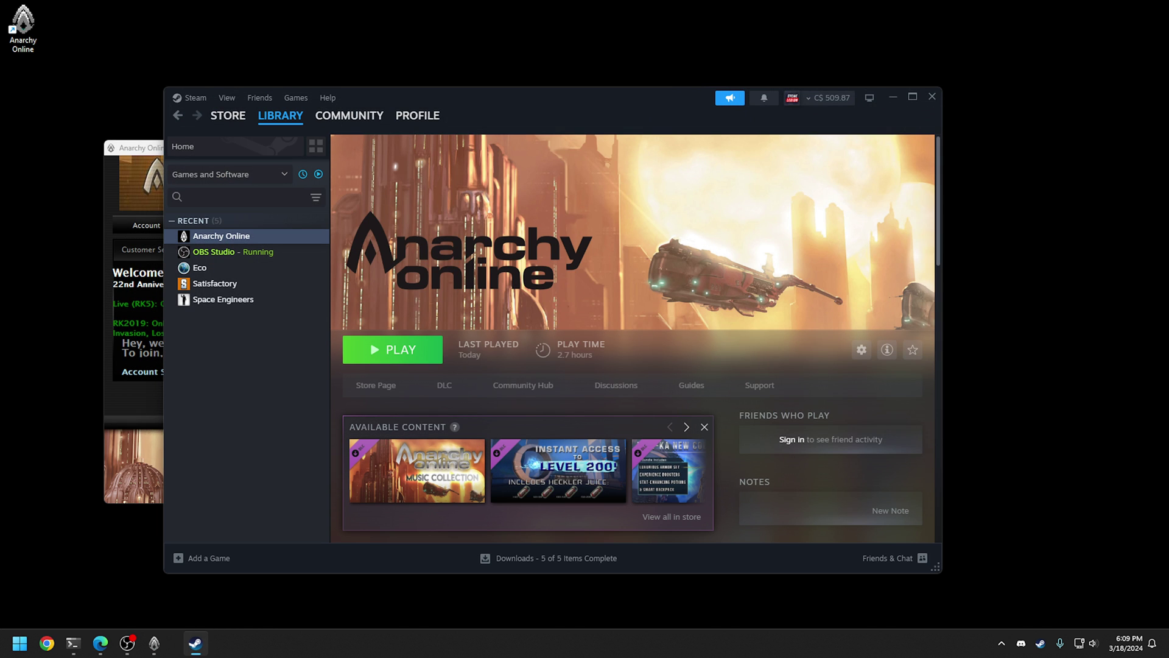
{"action": "left_click", "coordinate": [932, 97]}
{"action": "left_click_drag", "start_coordinate": [317, 153], "coordinate": [518, 127]}
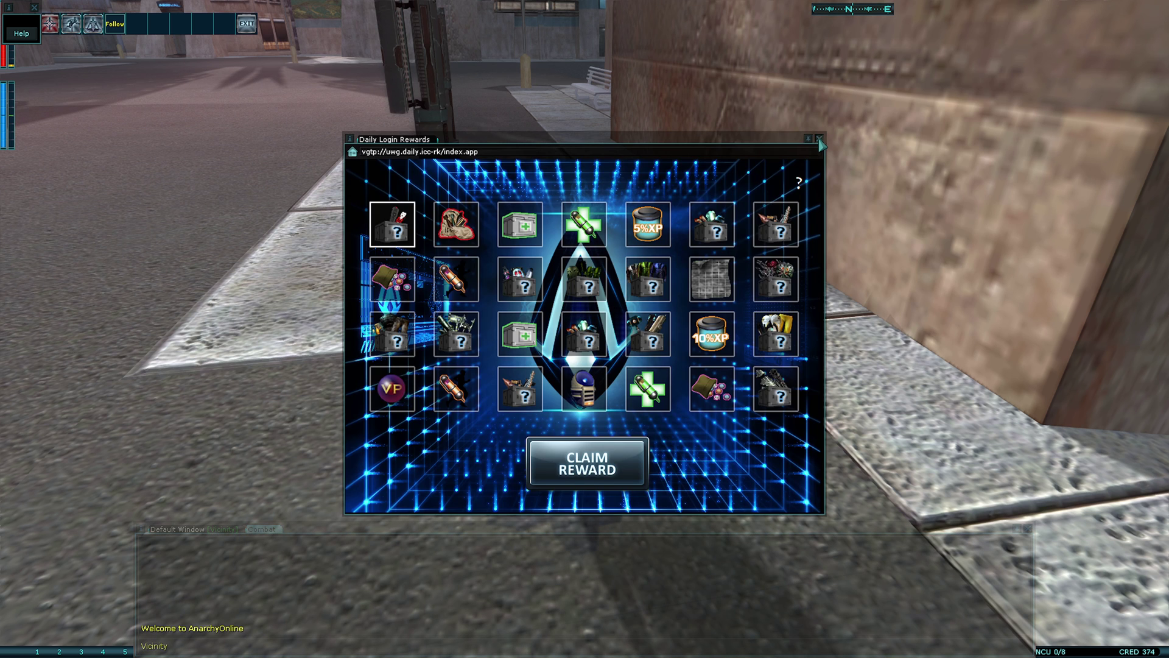
Dismiss the daily rewards and private-messages tip, then narrow the chat window and centre it.
{"action": "left_click", "coordinate": [819, 140]}
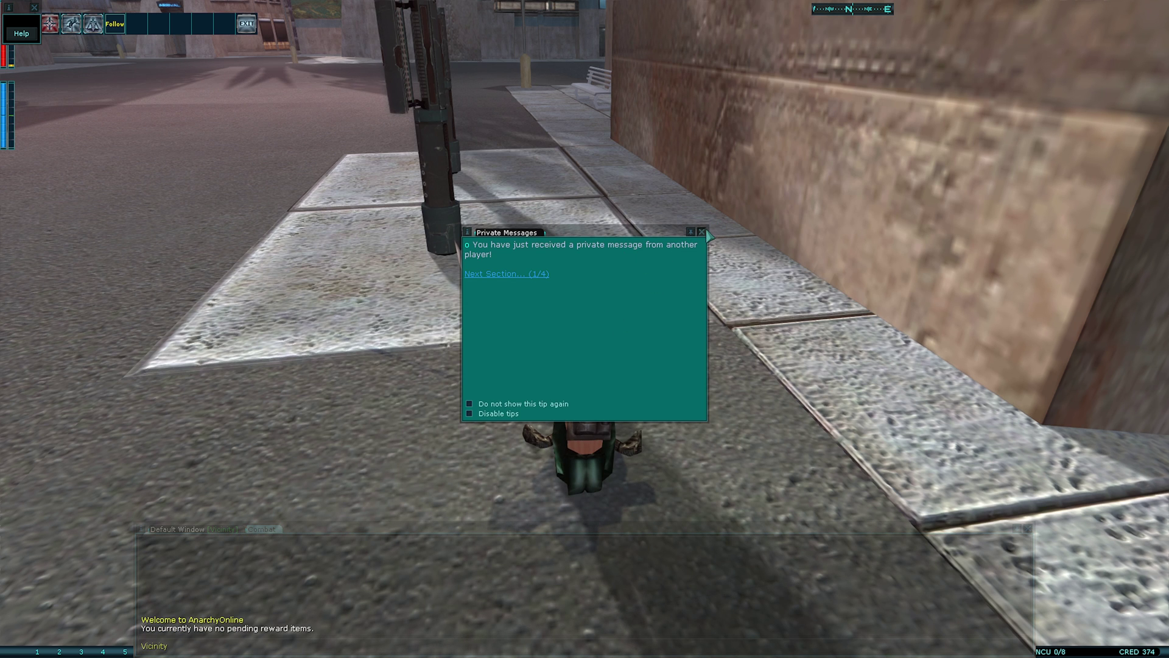
{"action": "left_click", "coordinate": [692, 254]}
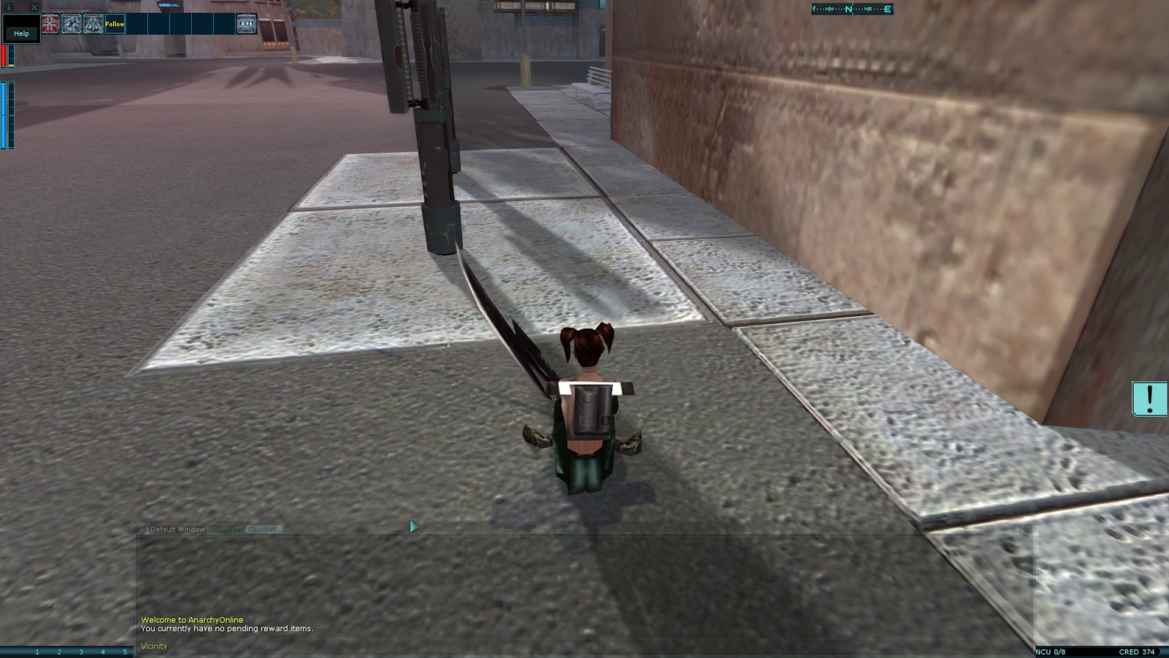
{"action": "left_click_drag", "start_coordinate": [510, 521], "coordinate": [534, 509]}
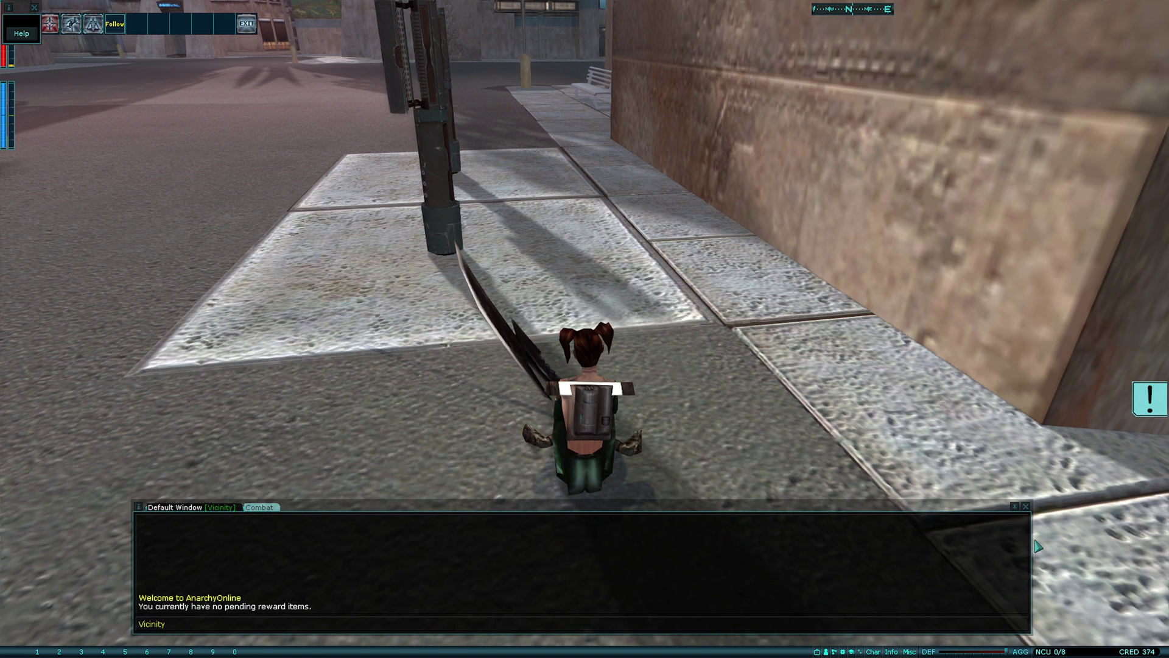
{"action": "left_click_drag", "start_coordinate": [1030, 538], "coordinate": [644, 560]}
{"action": "left_click_drag", "start_coordinate": [372, 504], "coordinate": [545, 506]}
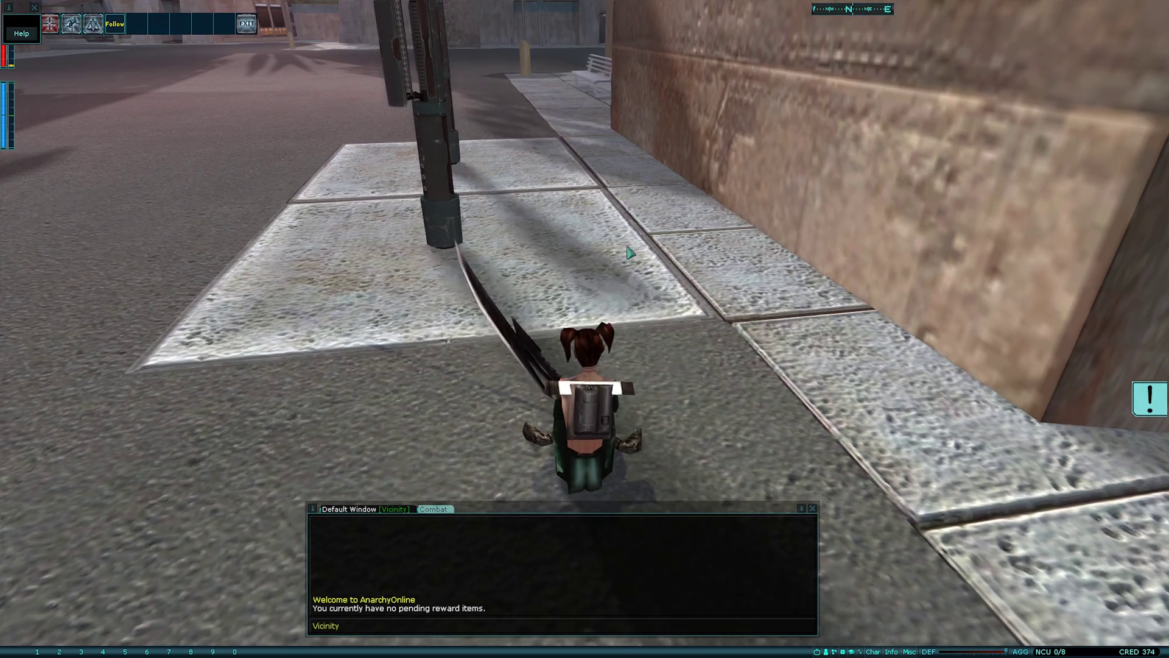
Walk the character forward, turn back to face north, and bring up the Planet Map.
{"action": "key", "text": "w"}
{"action": "key", "text": "a"}
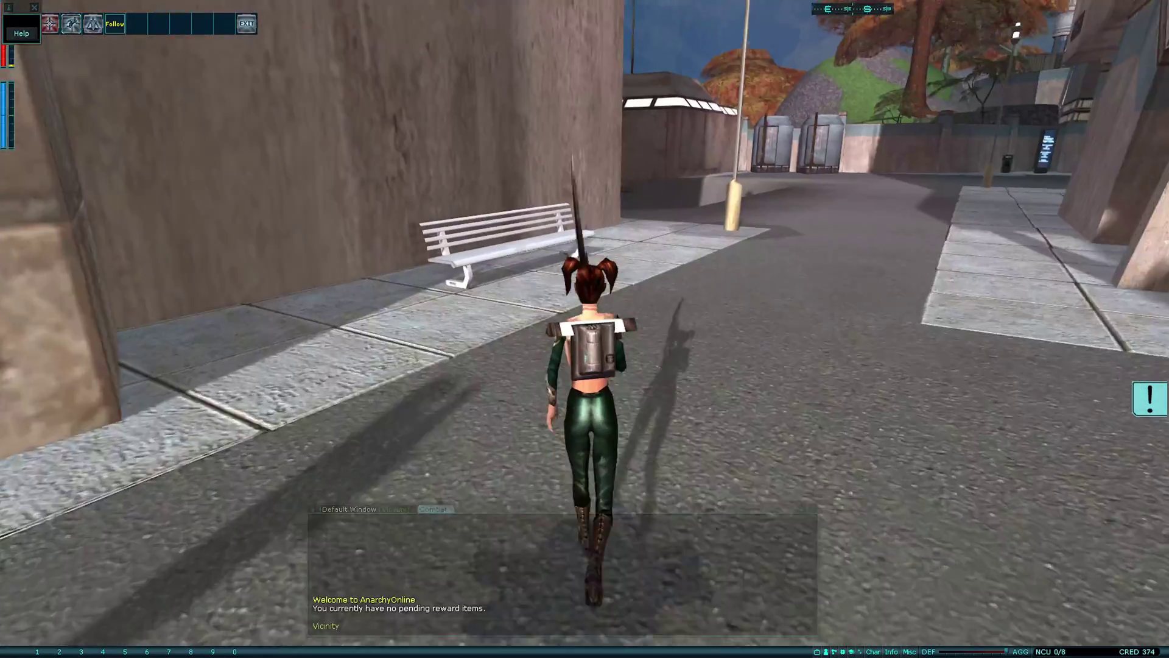
{"action": "key", "text": "d"}
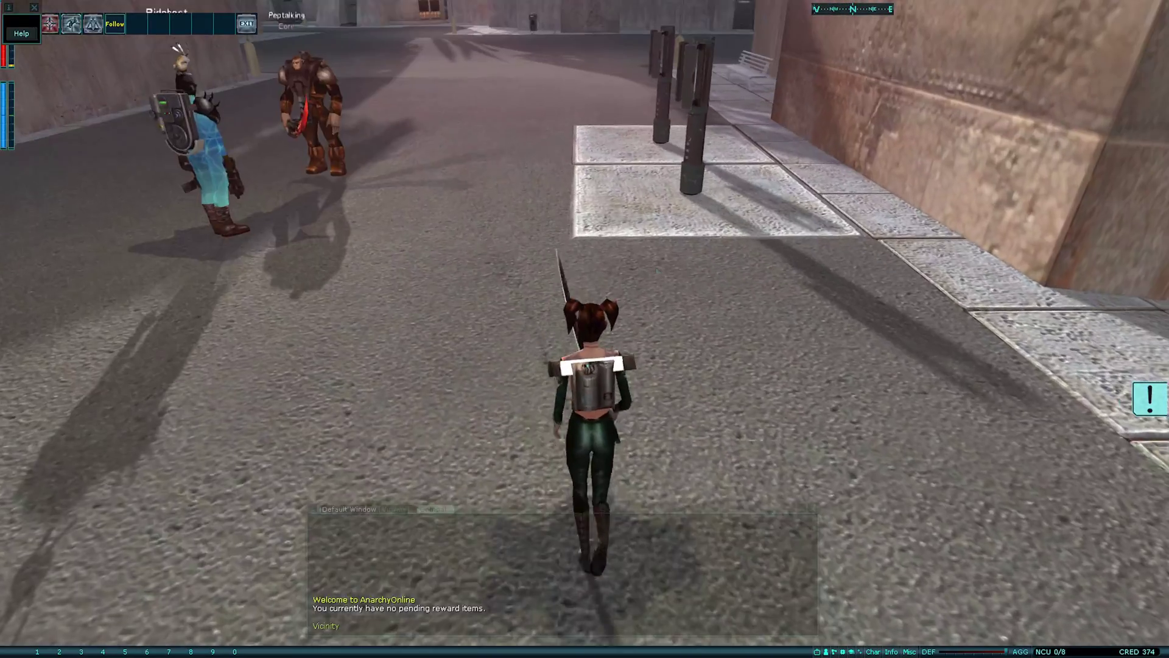
{"action": "key", "text": "p"}
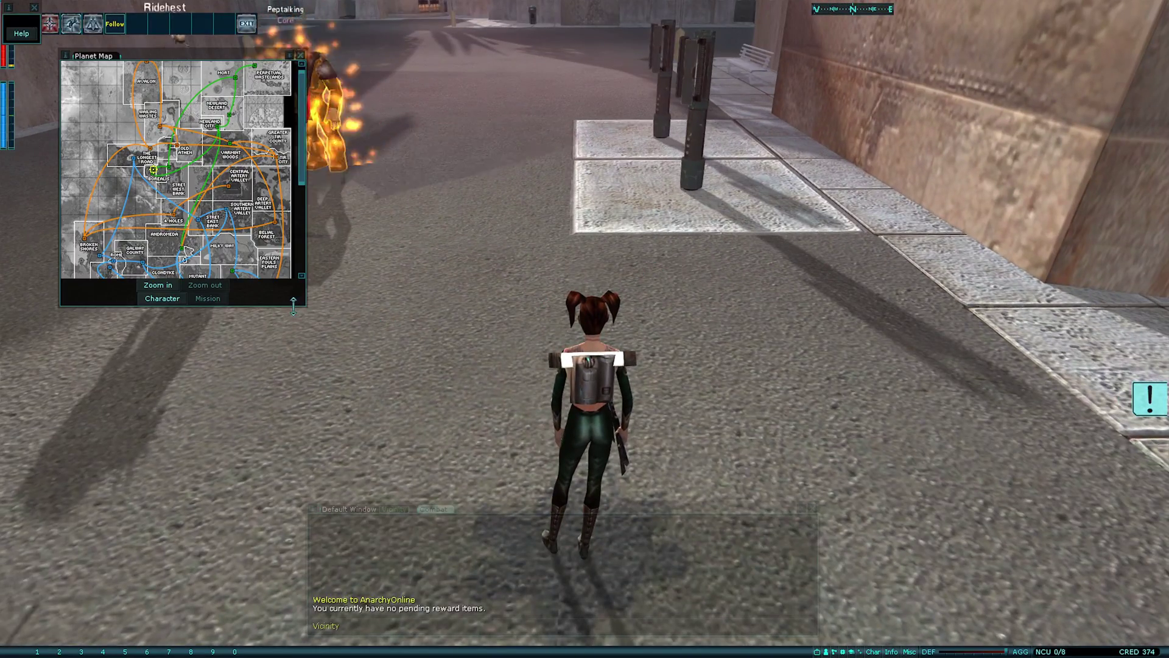
Enlarge the Planet Map window and zoom into the detailed coloured Rubi-Ka map.
{"action": "left_click_drag", "start_coordinate": [305, 304], "coordinate": [624, 525]}
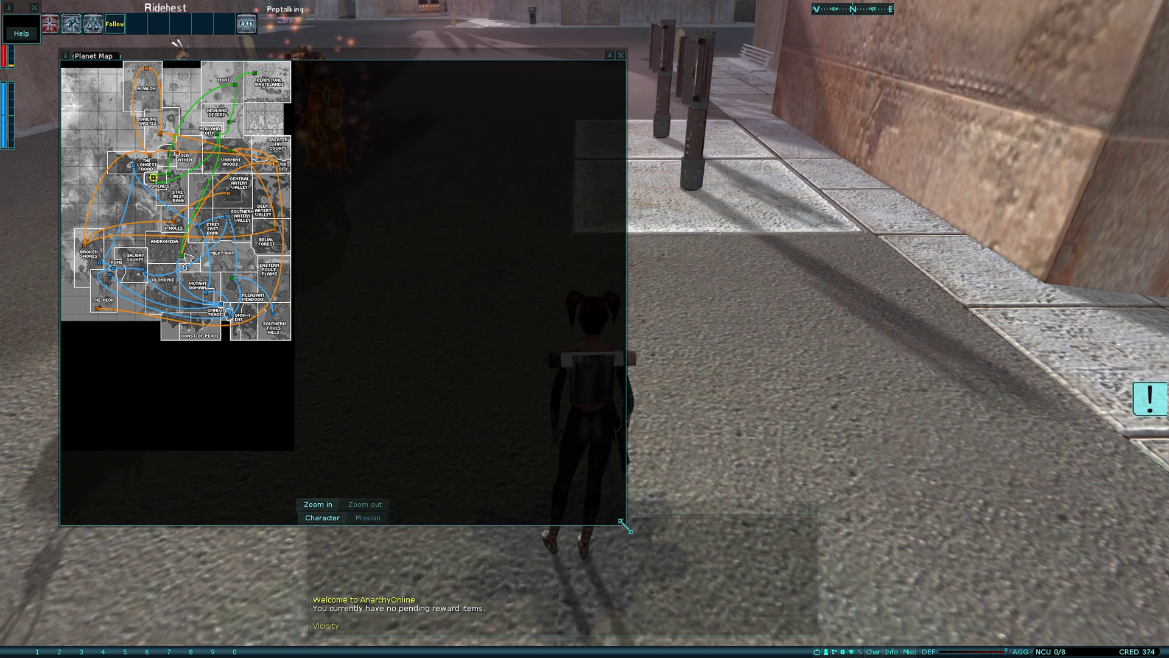
{"action": "left_click", "coordinate": [313, 503]}
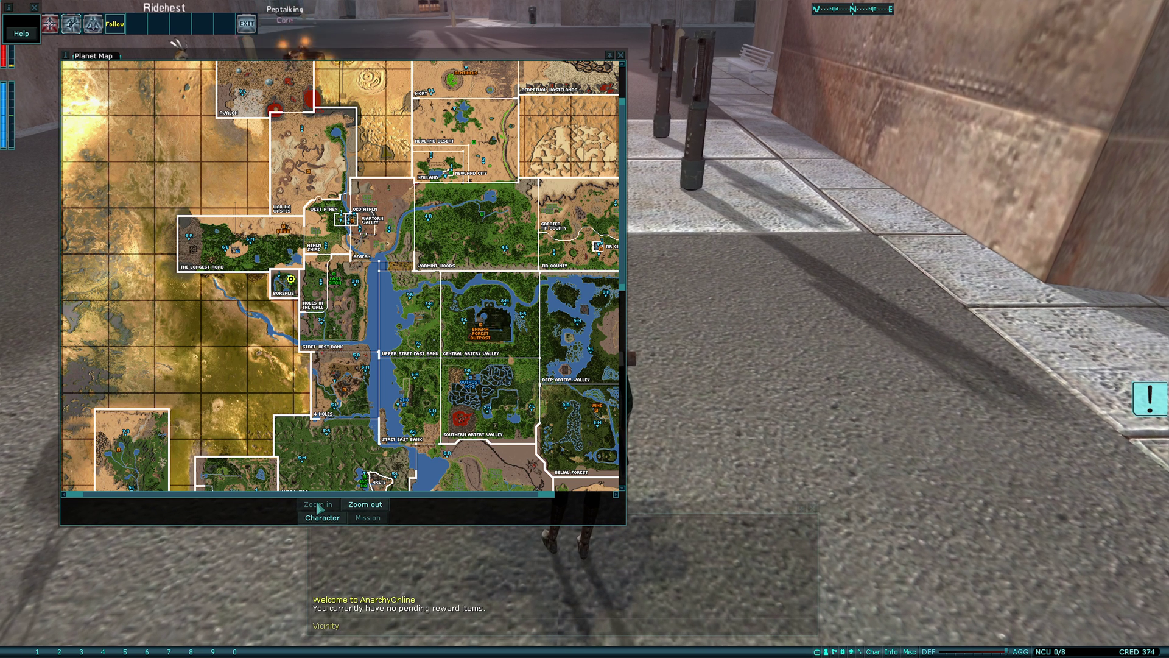
{"action": "scroll", "coordinate": [281, 327], "scroll_direction": "up", "scroll_amount": 2}
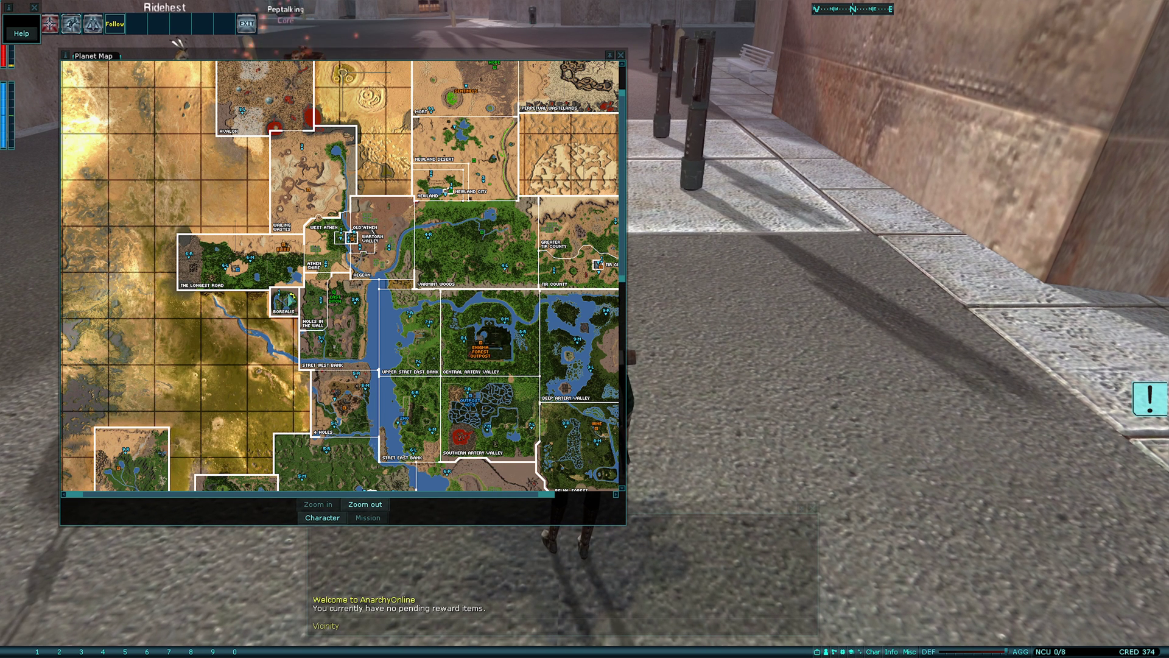
{"action": "scroll", "coordinate": [176, 266], "scroll_direction": "down", "scroll_amount": 5}
{"action": "scroll", "coordinate": [176, 266], "scroll_direction": "up", "scroll_amount": 4}
{"action": "scroll", "coordinate": [177, 266], "scroll_direction": "up", "scroll_amount": 4}
{"action": "scroll", "coordinate": [177, 266], "scroll_direction": "down", "scroll_amount": 20}
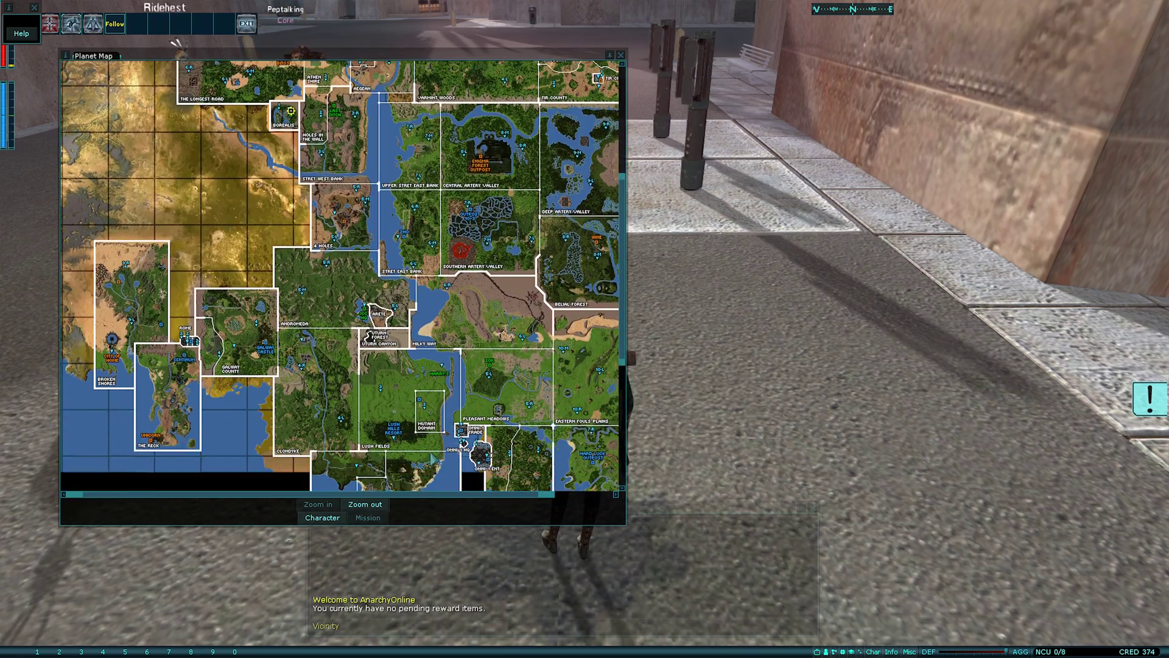
{"action": "scroll", "coordinate": [176, 266], "scroll_direction": "up", "scroll_amount": 16}
{"action": "scroll", "coordinate": [177, 44], "scroll_direction": "up", "scroll_amount": 10}
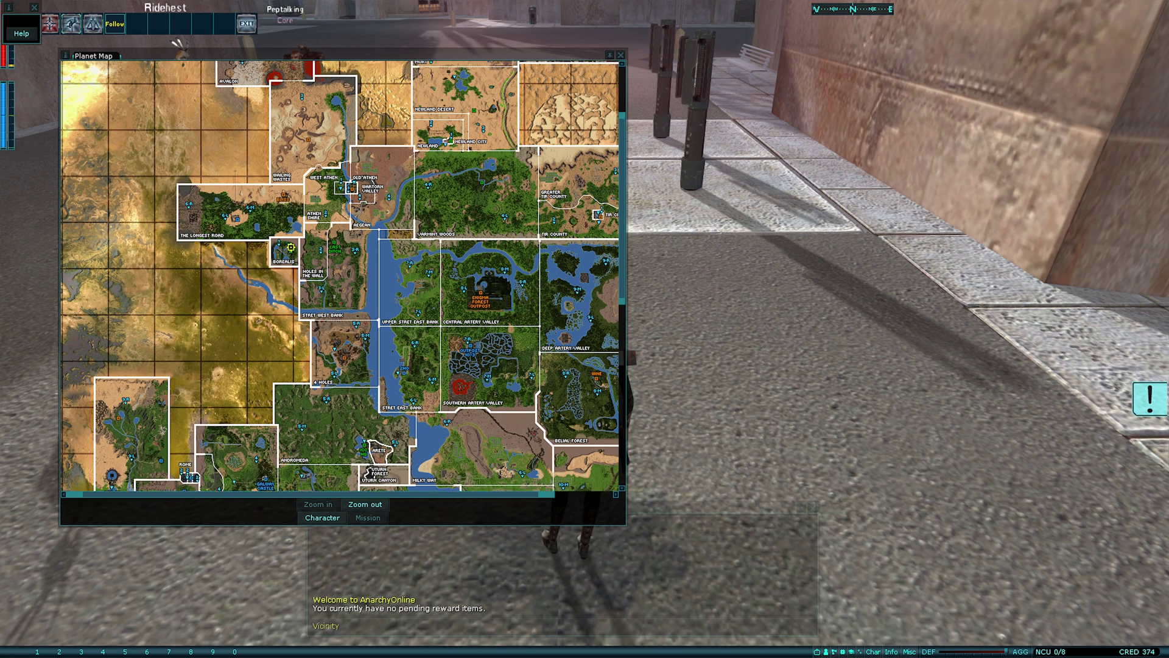
{"action": "left_click", "coordinate": [66, 54]}
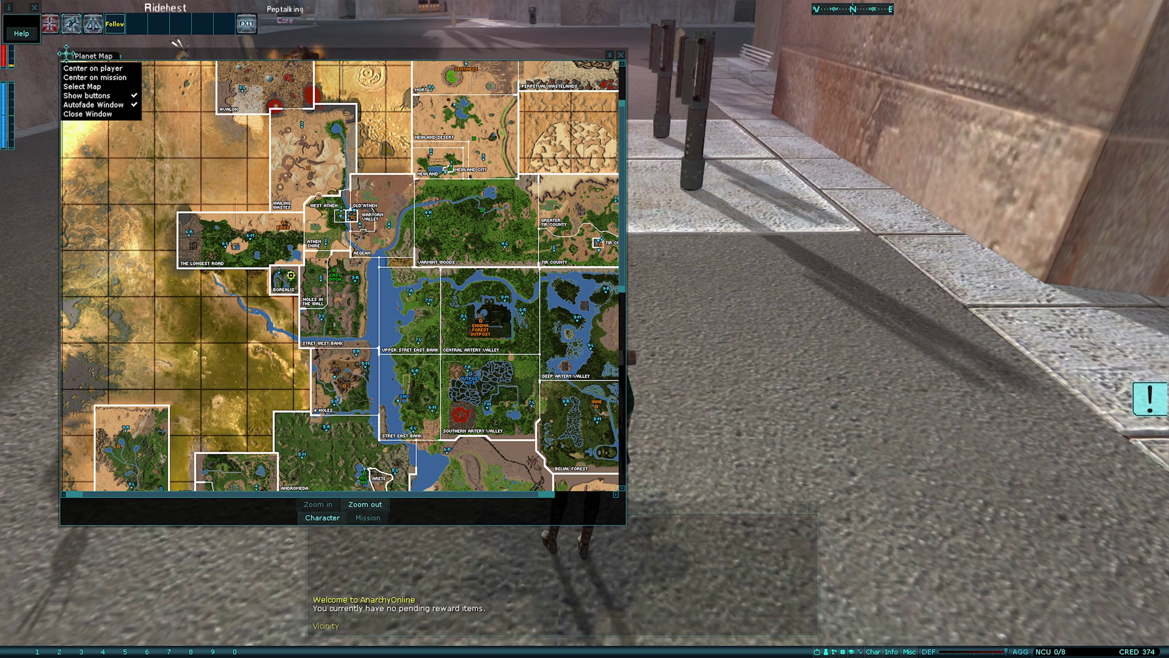
Try Saavick's Map of Rubi-Ka from Select Map, then switch back to the default map.
{"action": "left_click", "coordinate": [83, 86]}
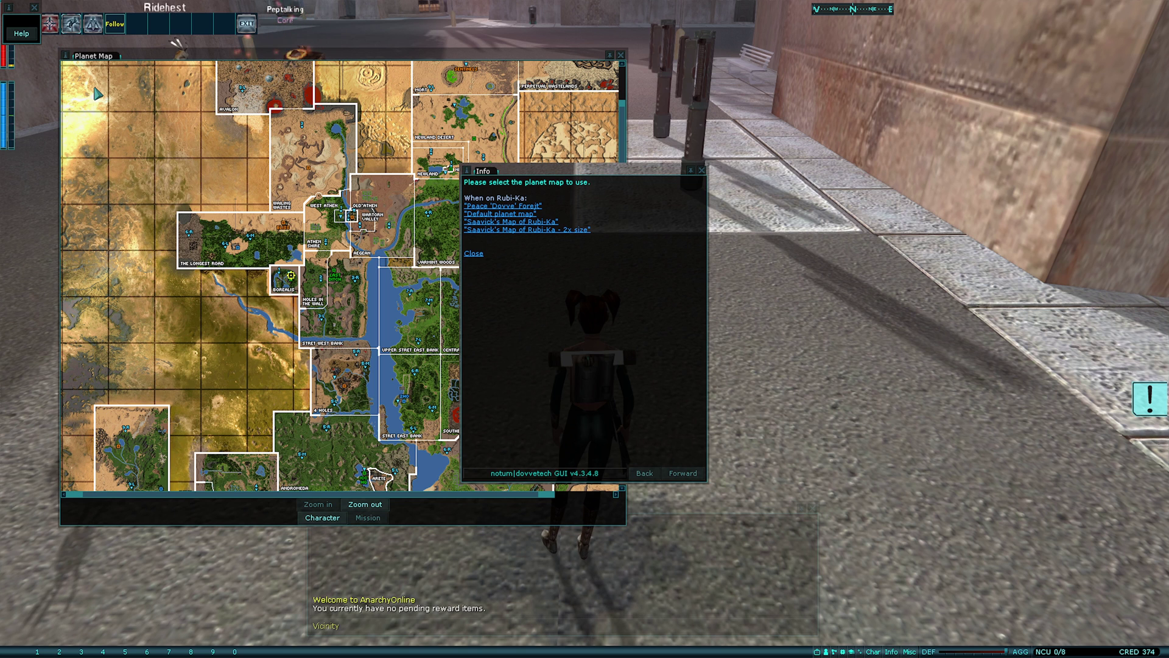
{"action": "left_click", "coordinate": [548, 221]}
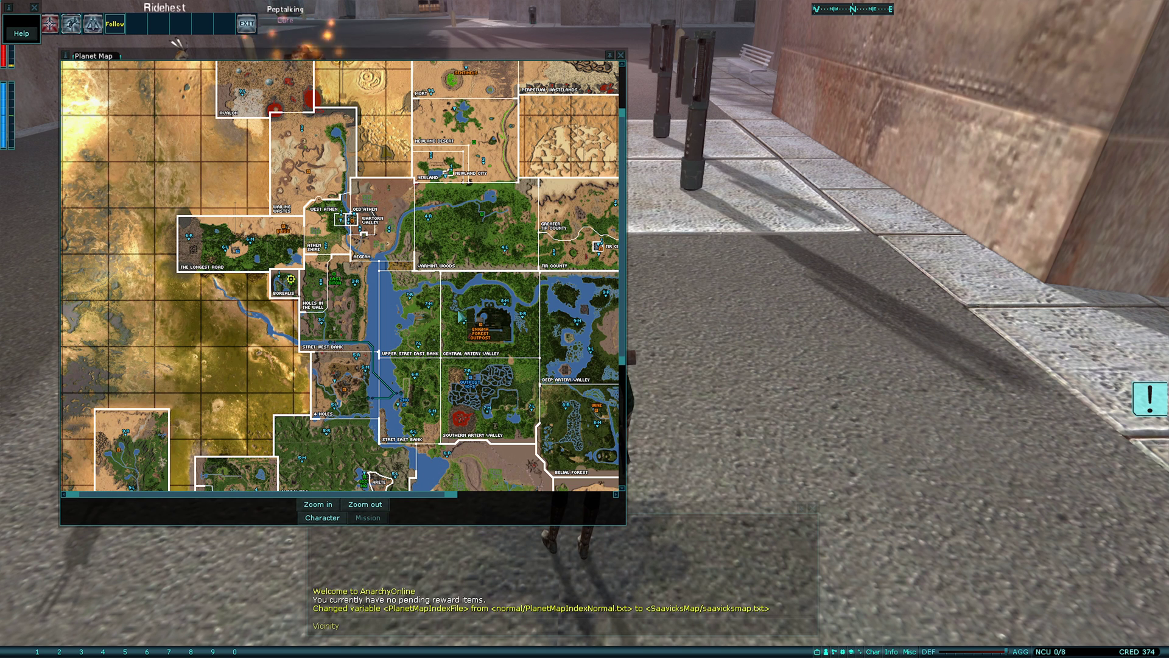
{"action": "left_click", "coordinate": [66, 57]}
{"action": "left_click", "coordinate": [92, 88]}
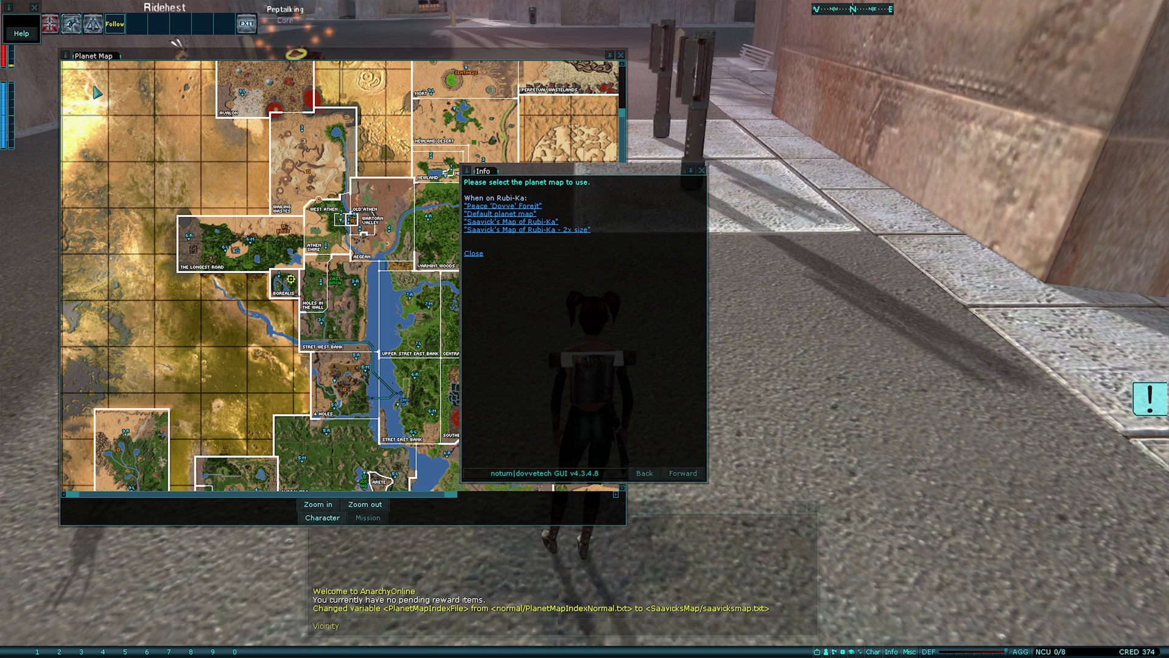
{"action": "left_click", "coordinate": [516, 219]}
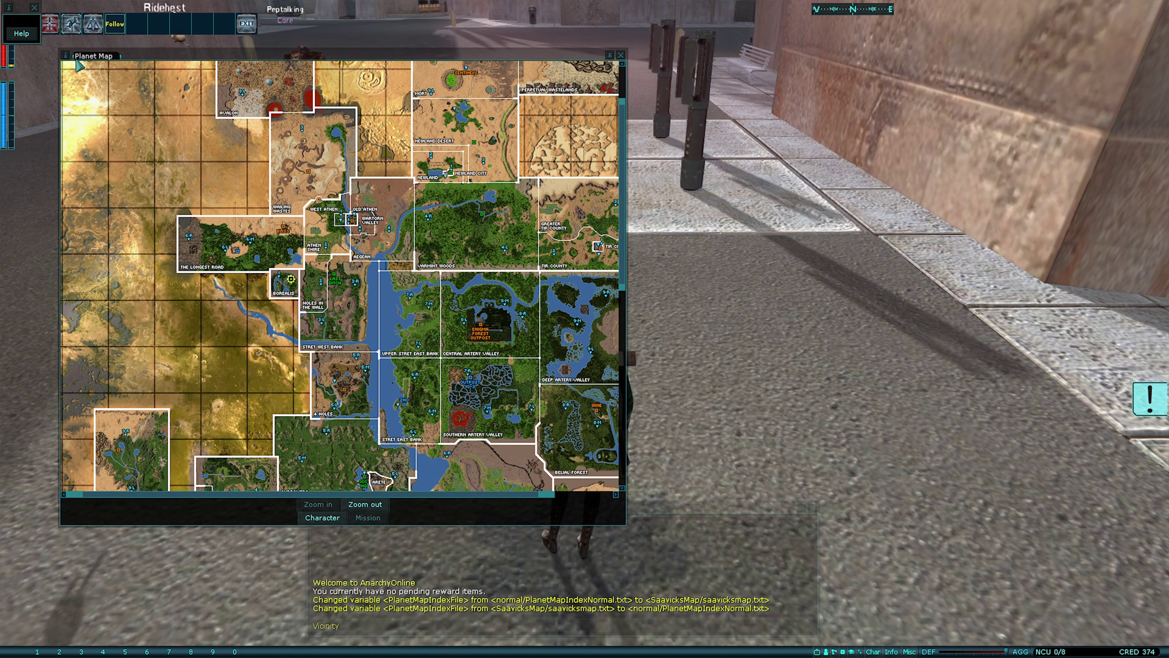
Close and reopen the Planet Map, then choose Saavick's Map of Rubi-Ka - 2x size.
{"action": "left_click", "coordinate": [620, 55]}
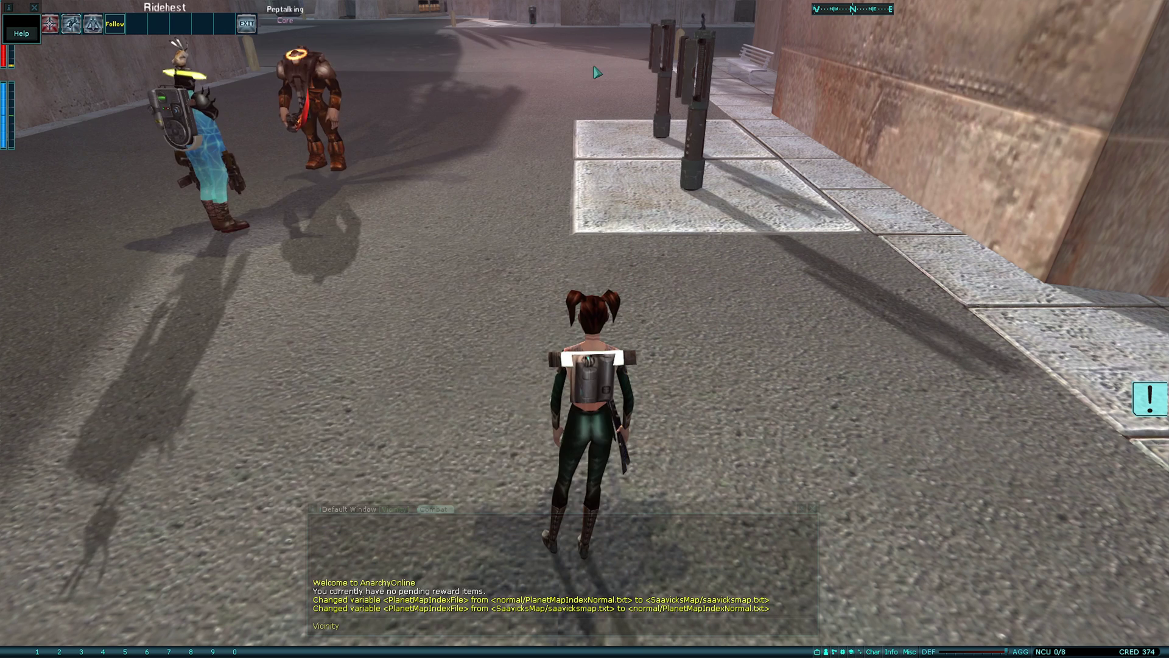
{"action": "key", "text": "p"}
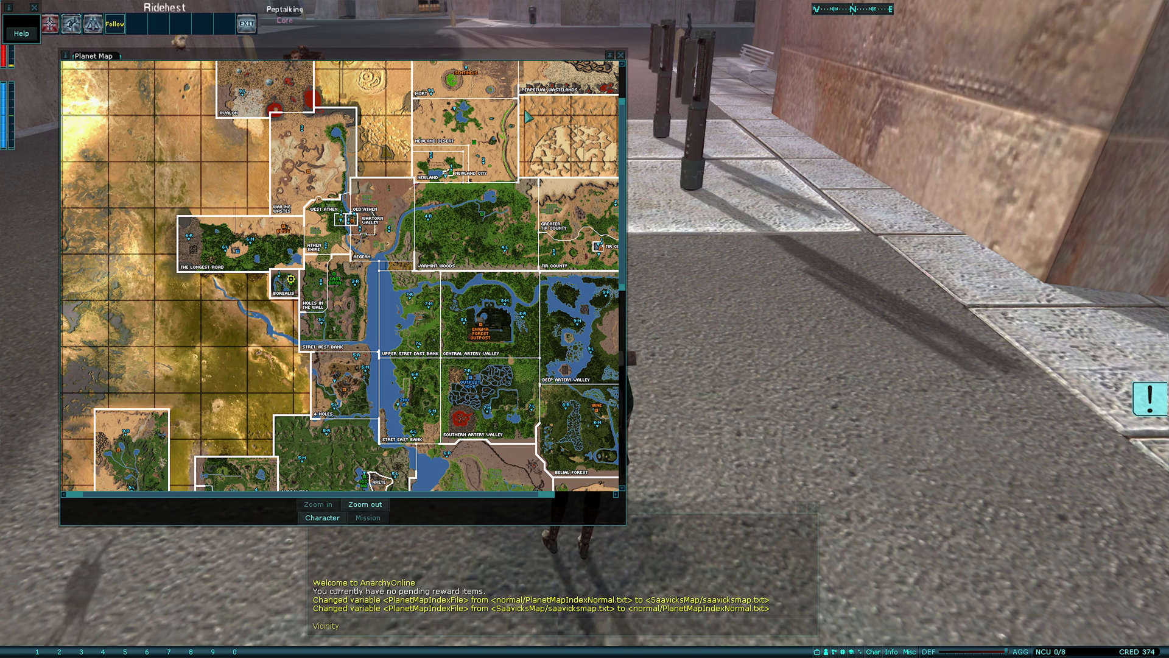
{"action": "right_click", "coordinate": [72, 61]}
{"action": "left_click", "coordinate": [91, 117]}
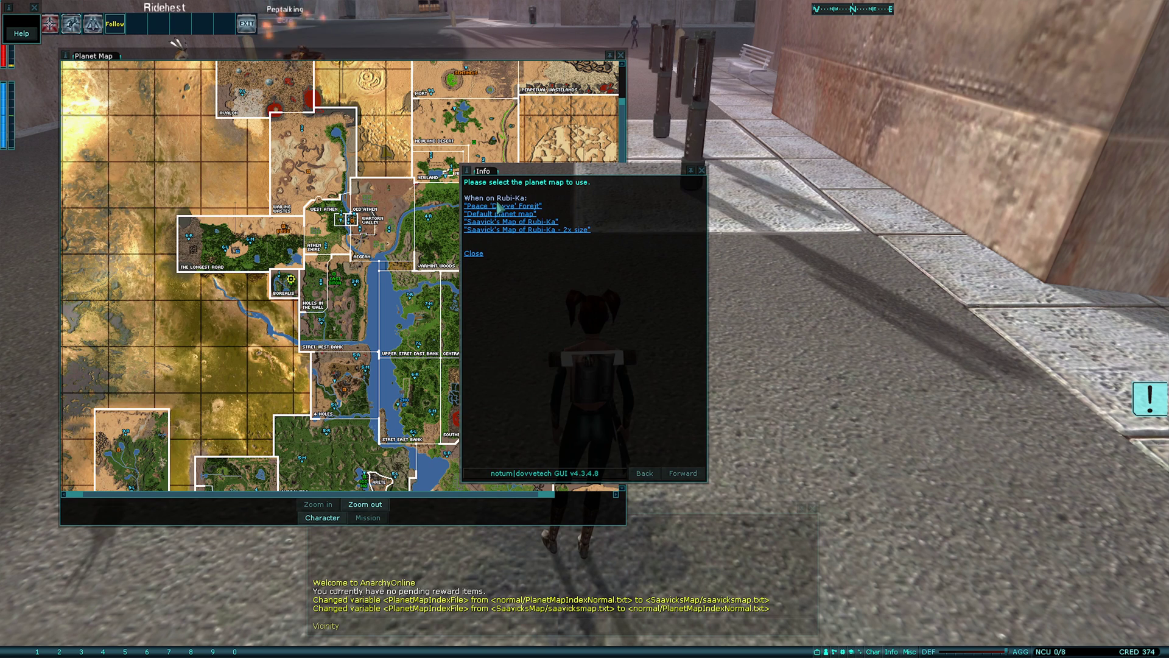
{"action": "left_click", "coordinate": [548, 230]}
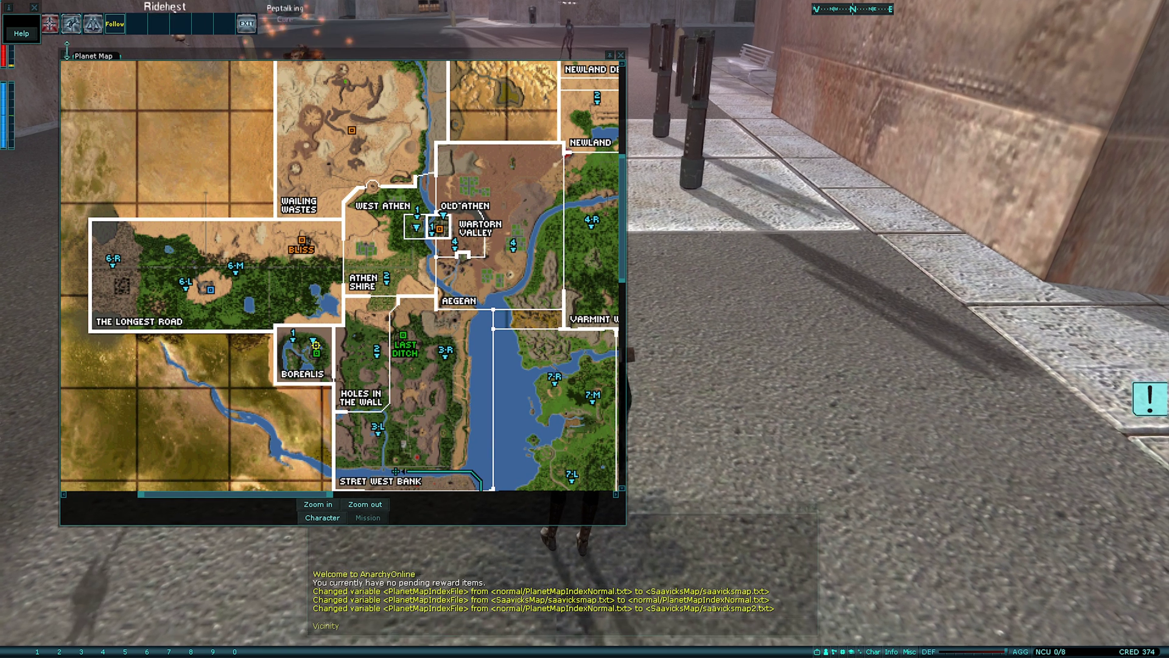
Switch to Saavick's normal-size Map of Rubi-Ka, then bring up the map list again.
{"action": "right_click", "coordinate": [72, 61]}
{"action": "left_click", "coordinate": [98, 113]}
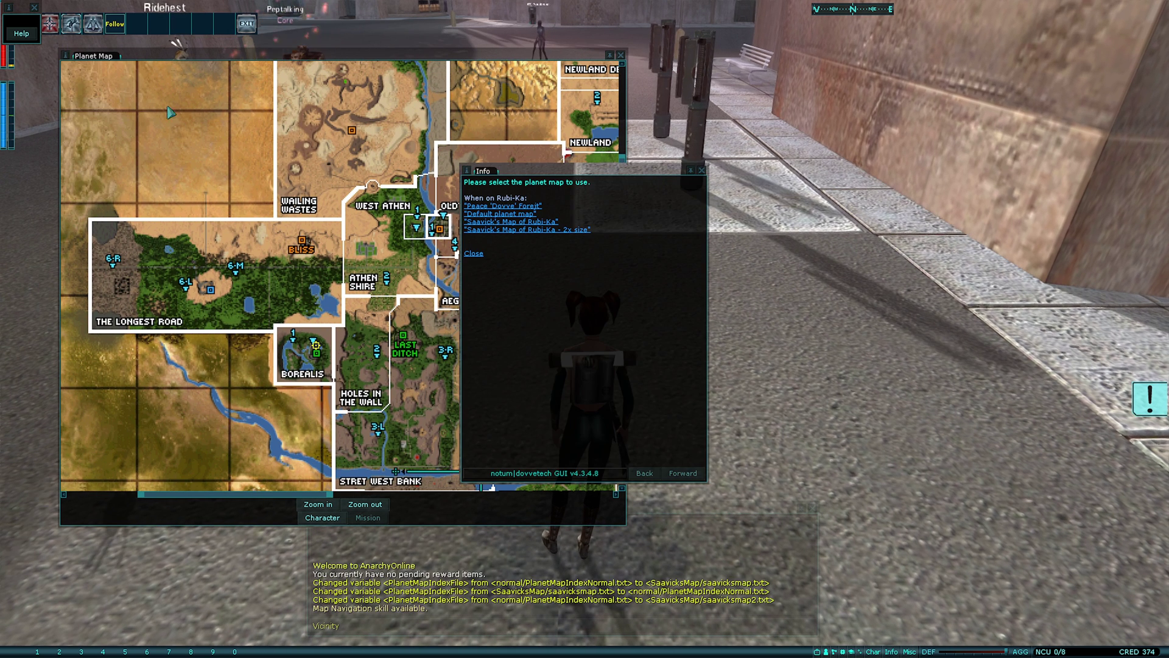
{"action": "left_click", "coordinate": [510, 221]}
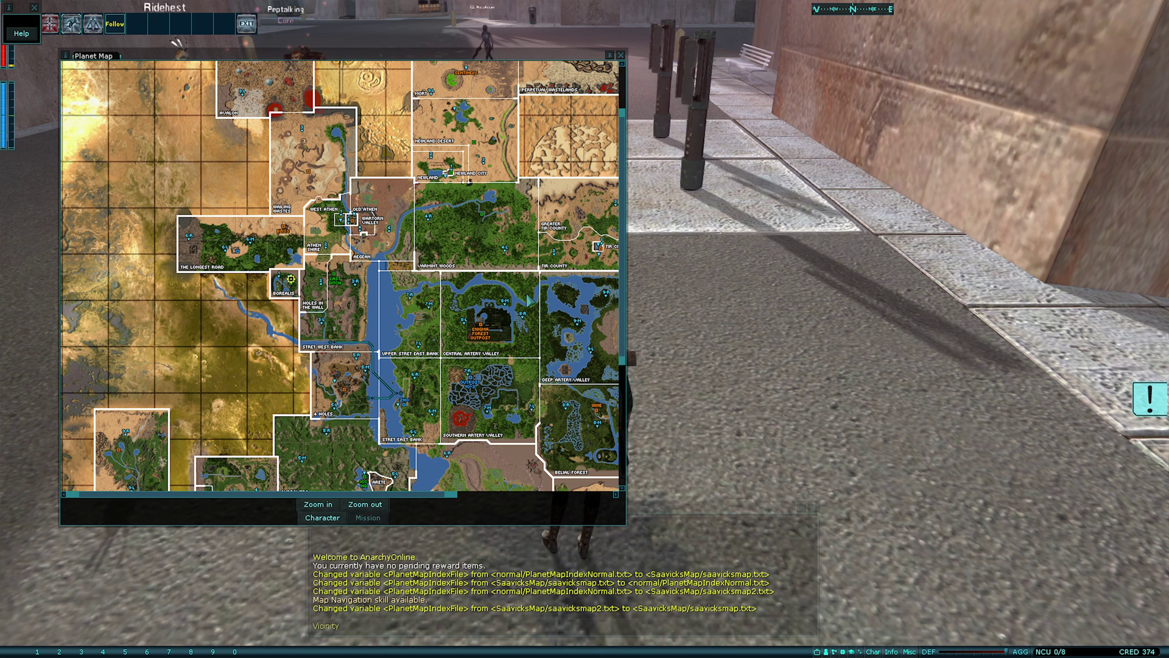
{"action": "right_click", "coordinate": [65, 57]}
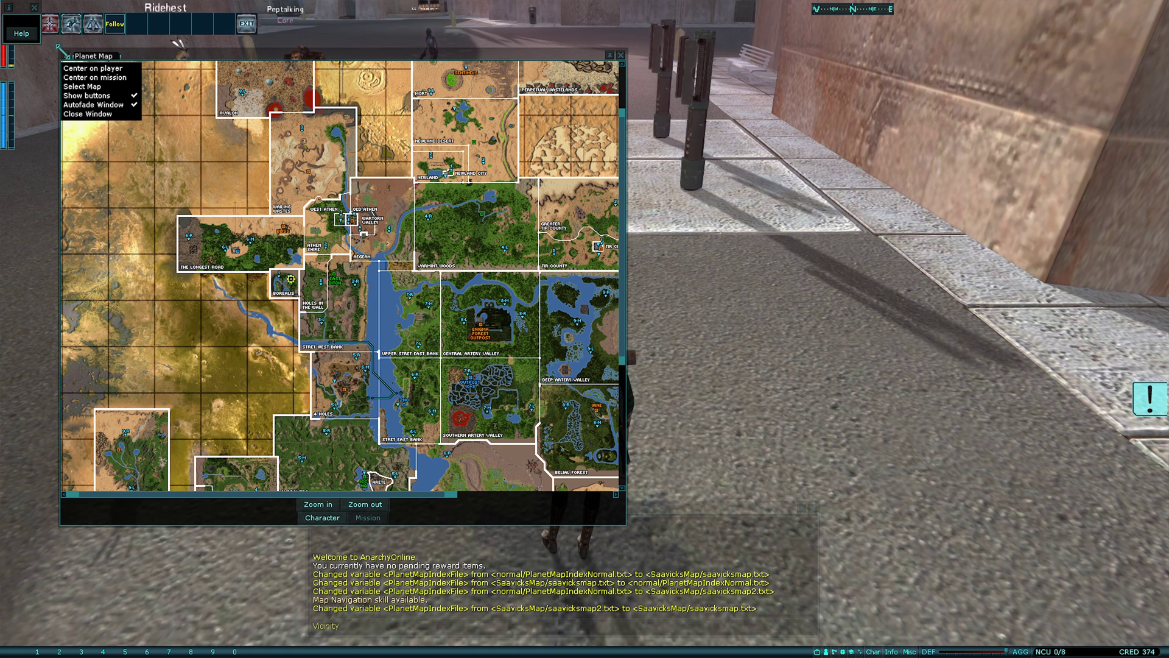
{"action": "left_click", "coordinate": [82, 87]}
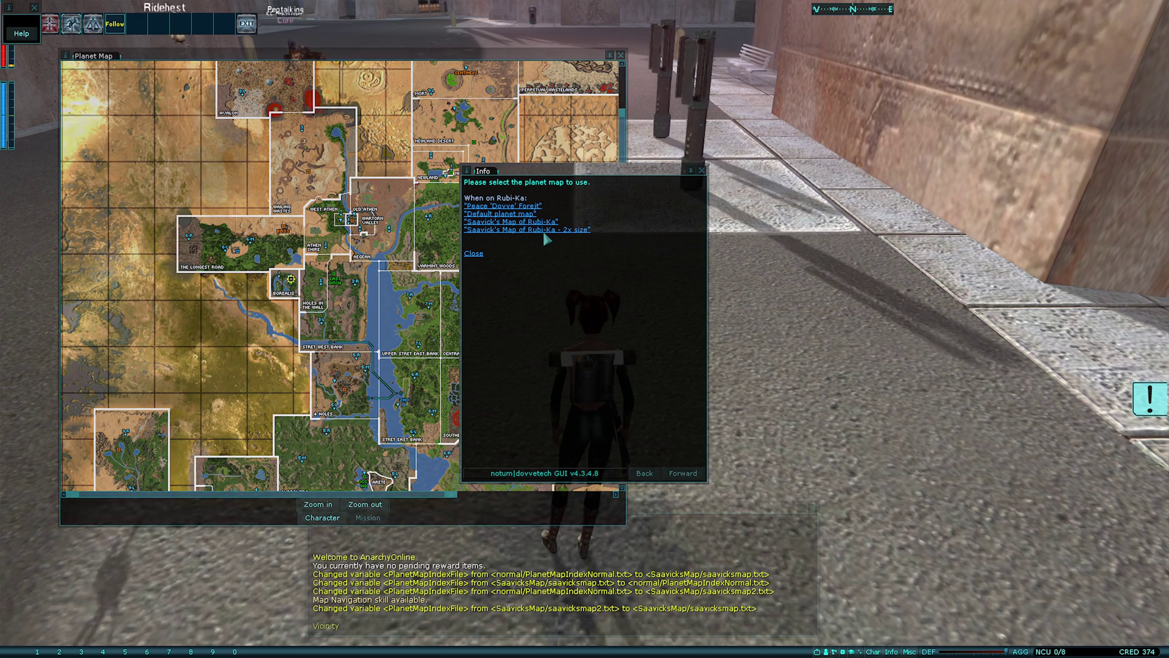
Pick the Dovves map, look it over, then switch to Saavick's Map of Rubi-Ka.
{"action": "left_click", "coordinate": [503, 206]}
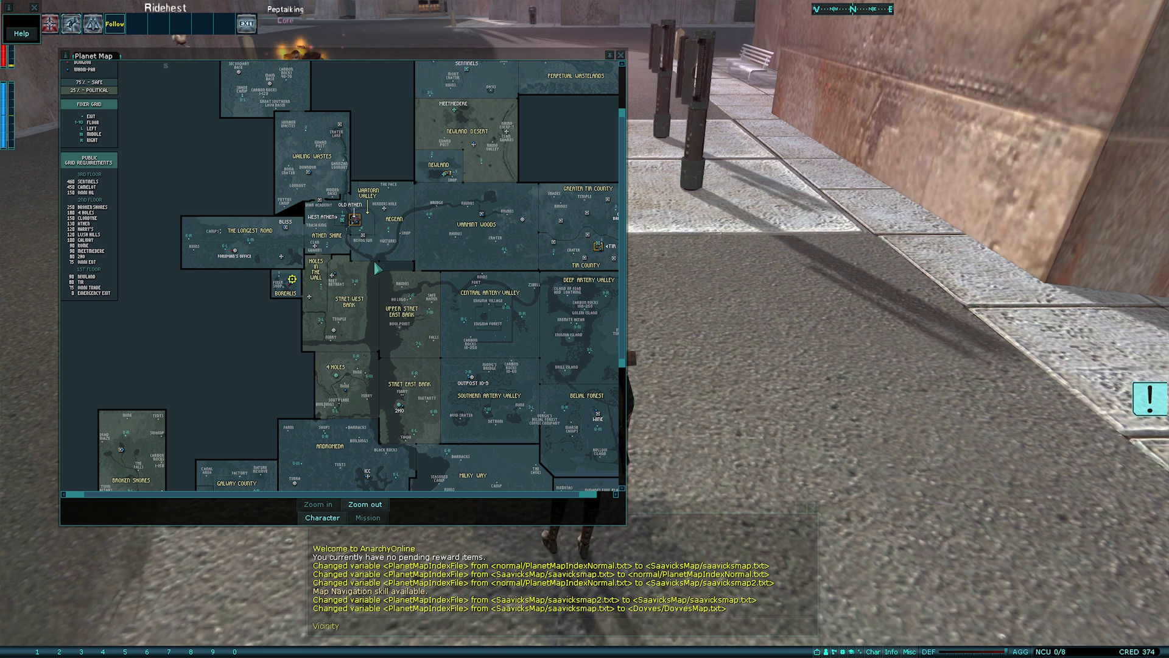
{"action": "scroll", "coordinate": [404, 253], "scroll_direction": "down", "scroll_amount": 5}
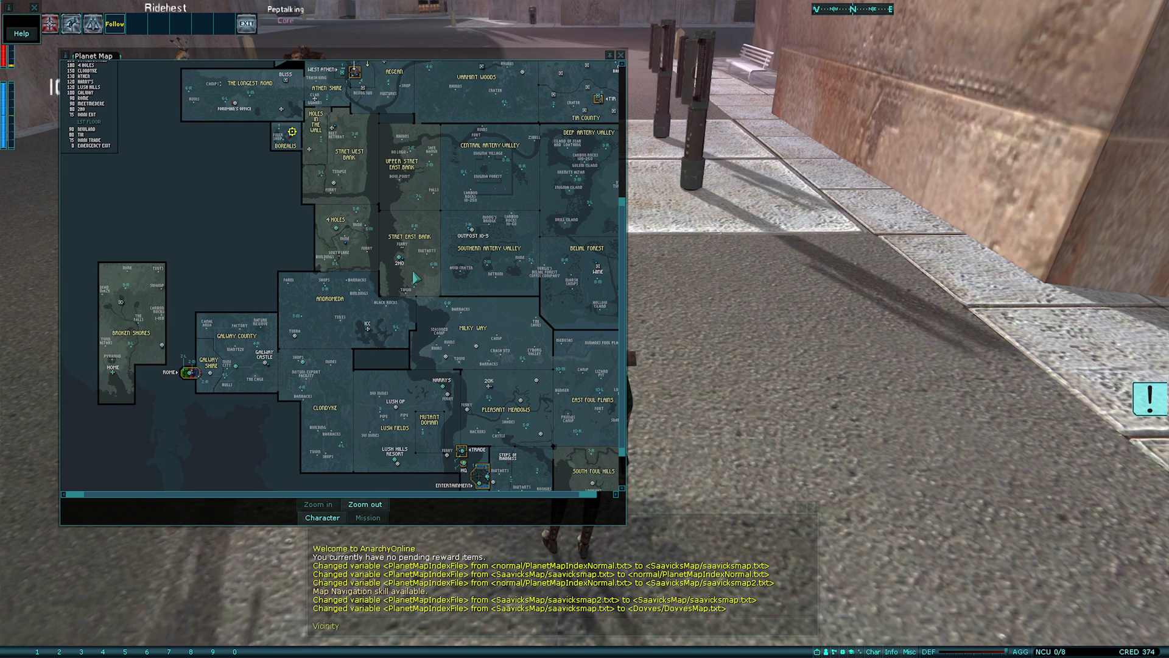
{"action": "right_click", "coordinate": [65, 55]}
{"action": "left_click", "coordinate": [107, 92]}
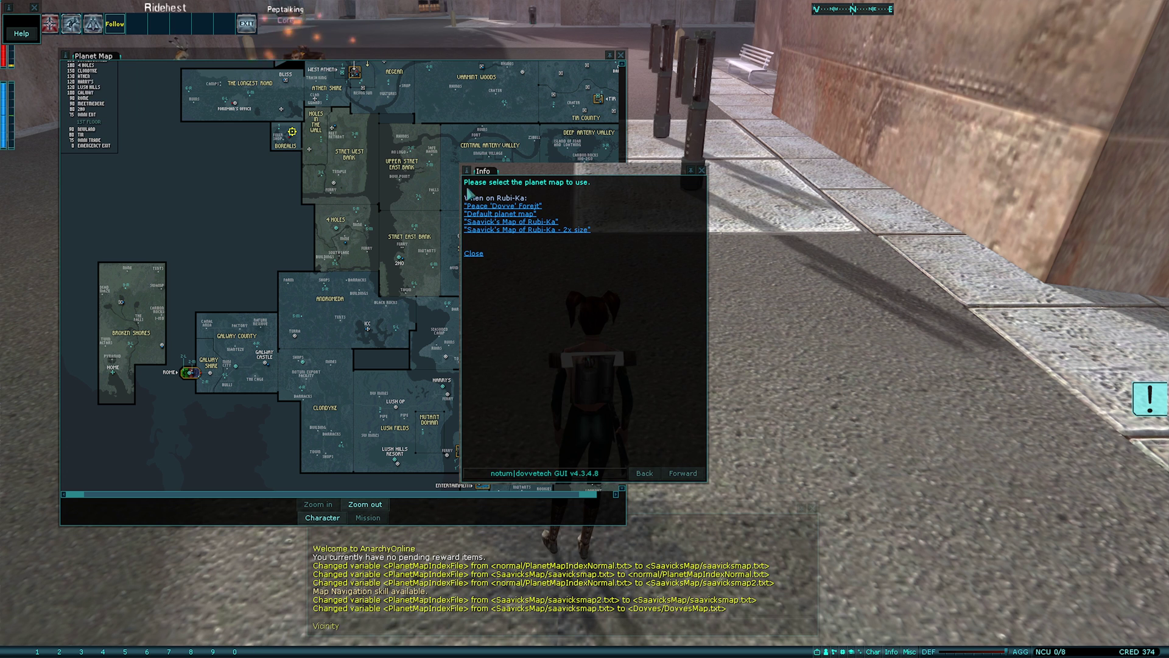
{"action": "left_click", "coordinate": [529, 223]}
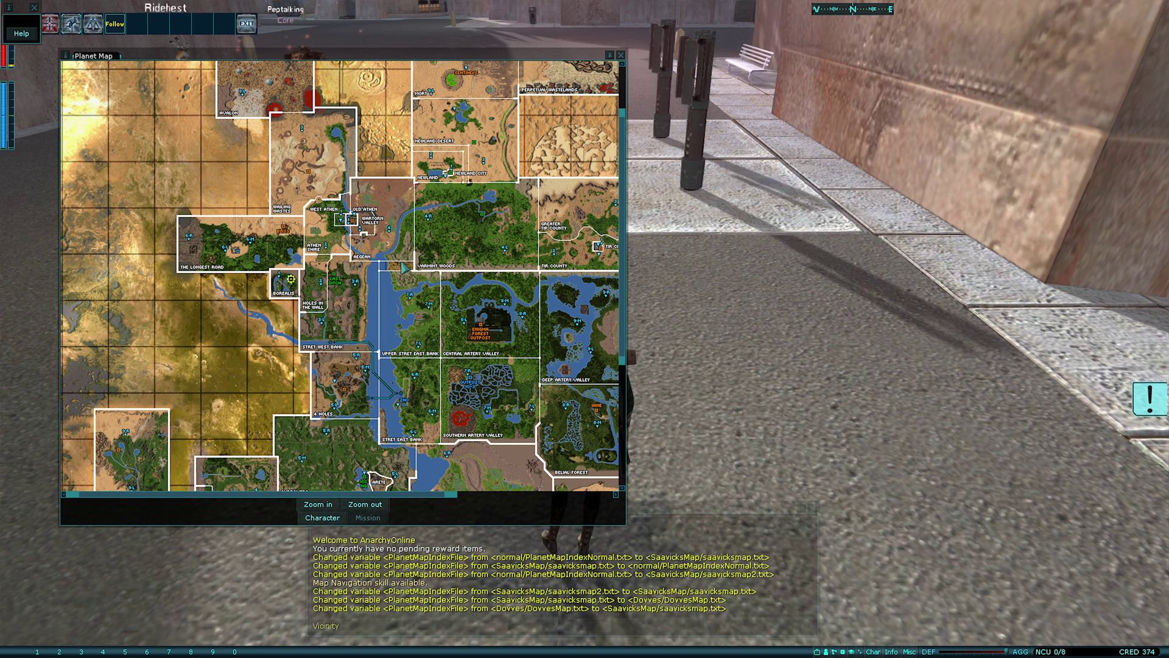
Toggle to Saavick's 2x-size map and back to the normal-size Saavick map.
{"action": "right_click", "coordinate": [67, 65]}
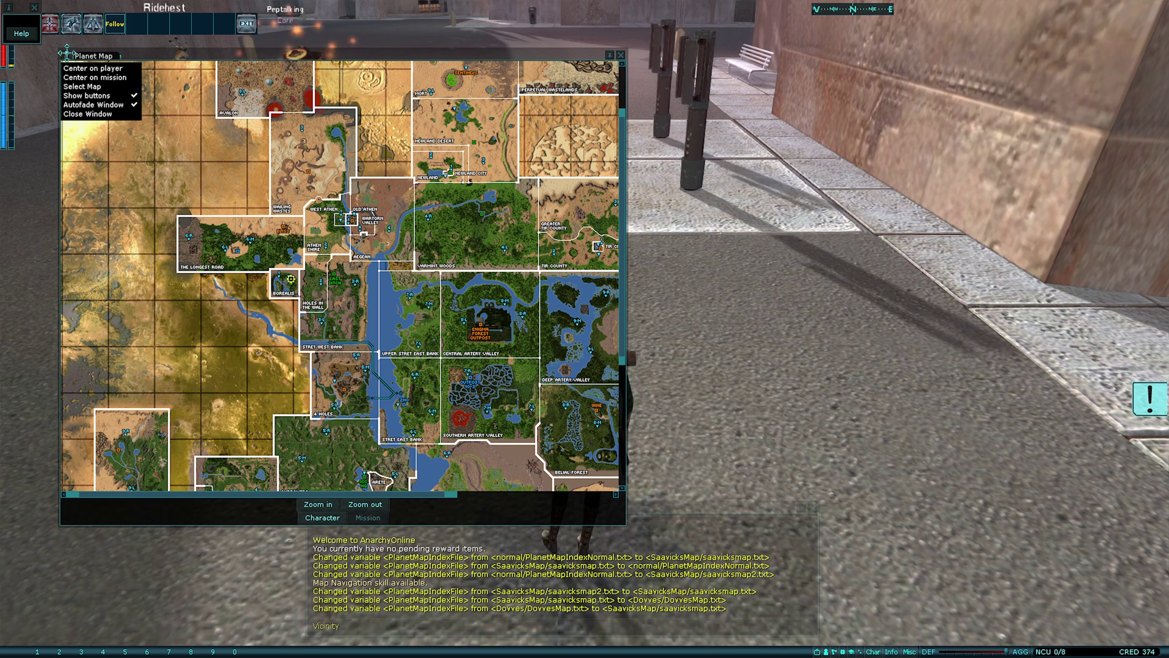
{"action": "left_click", "coordinate": [92, 88]}
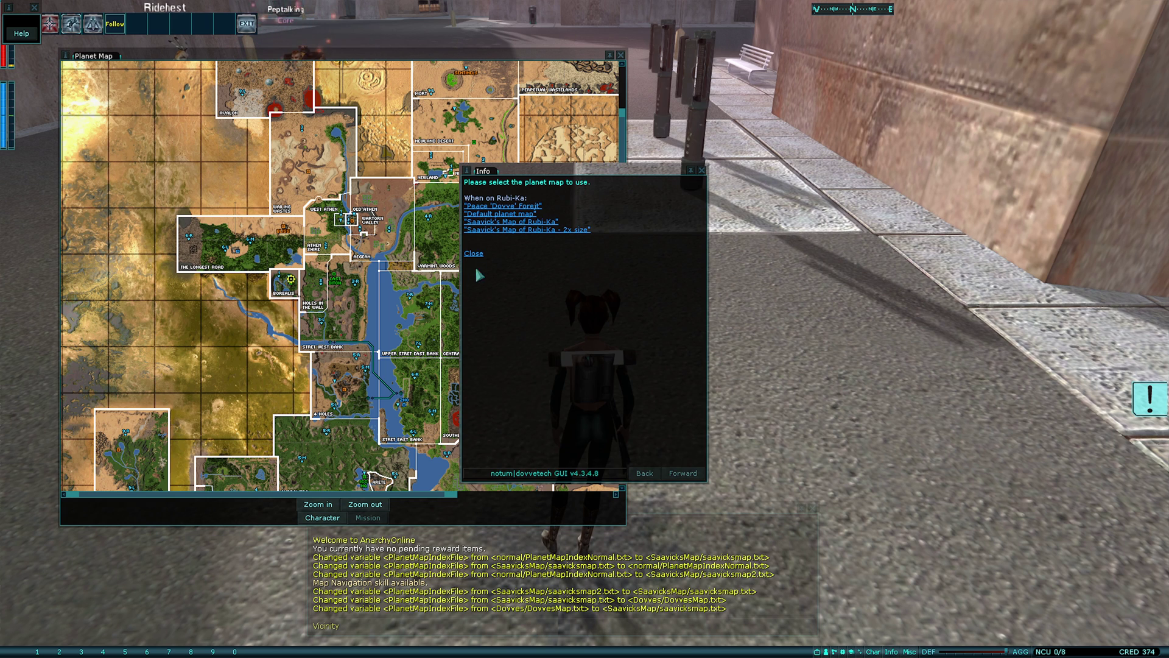
{"action": "left_click", "coordinate": [540, 229]}
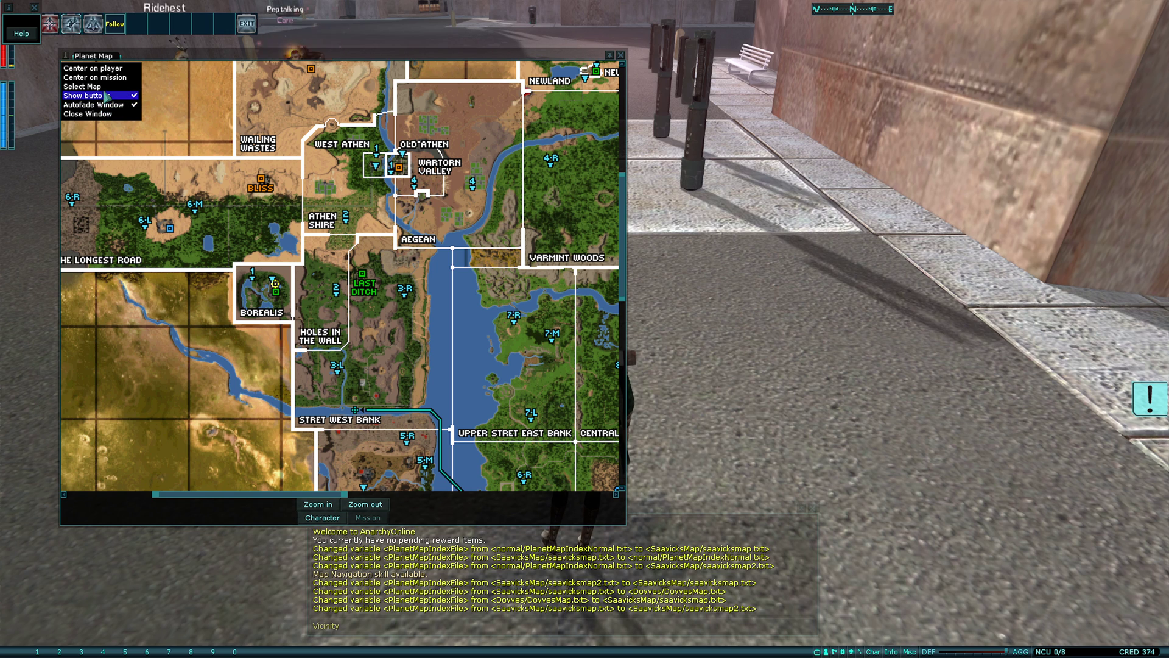
{"action": "left_click", "coordinate": [113, 87]}
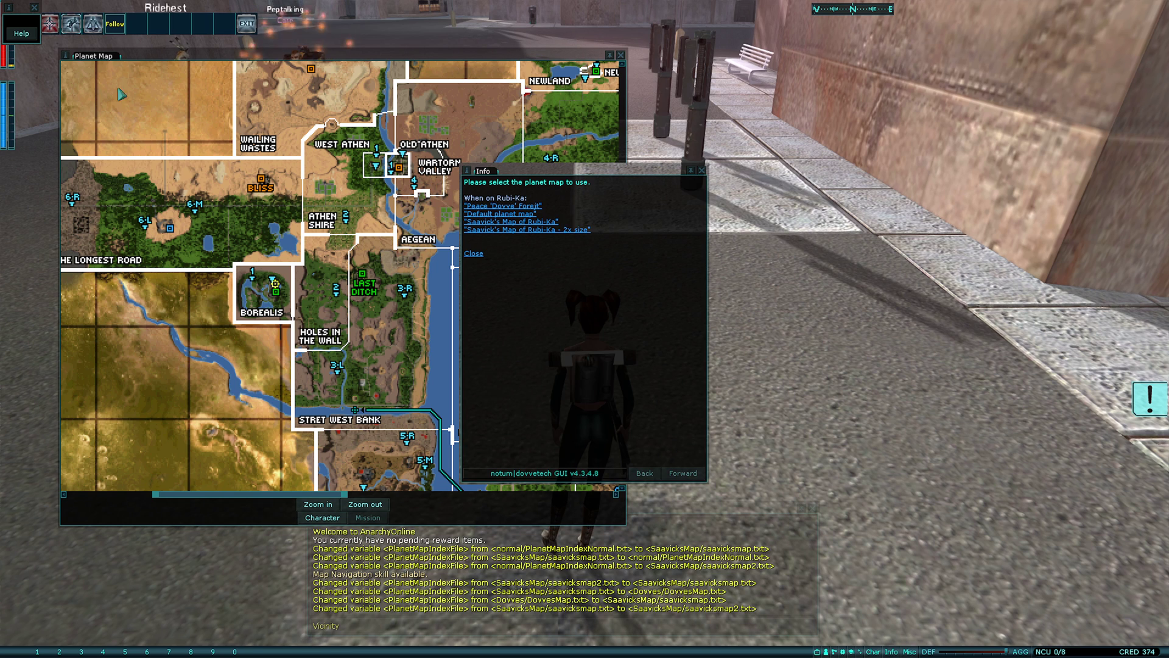
{"action": "left_click", "coordinate": [509, 221]}
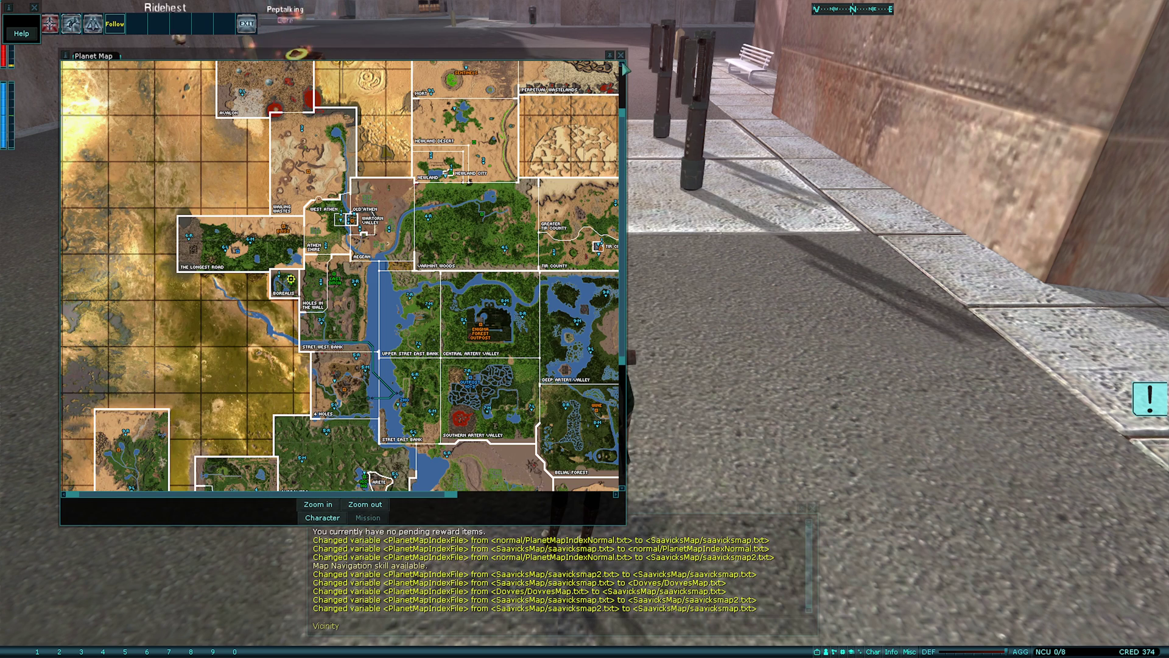
Close the Planet Map and run down the Newland City street past the Armor shop into the park.
{"action": "left_click", "coordinate": [621, 55]}
{"action": "key", "text": "a"}
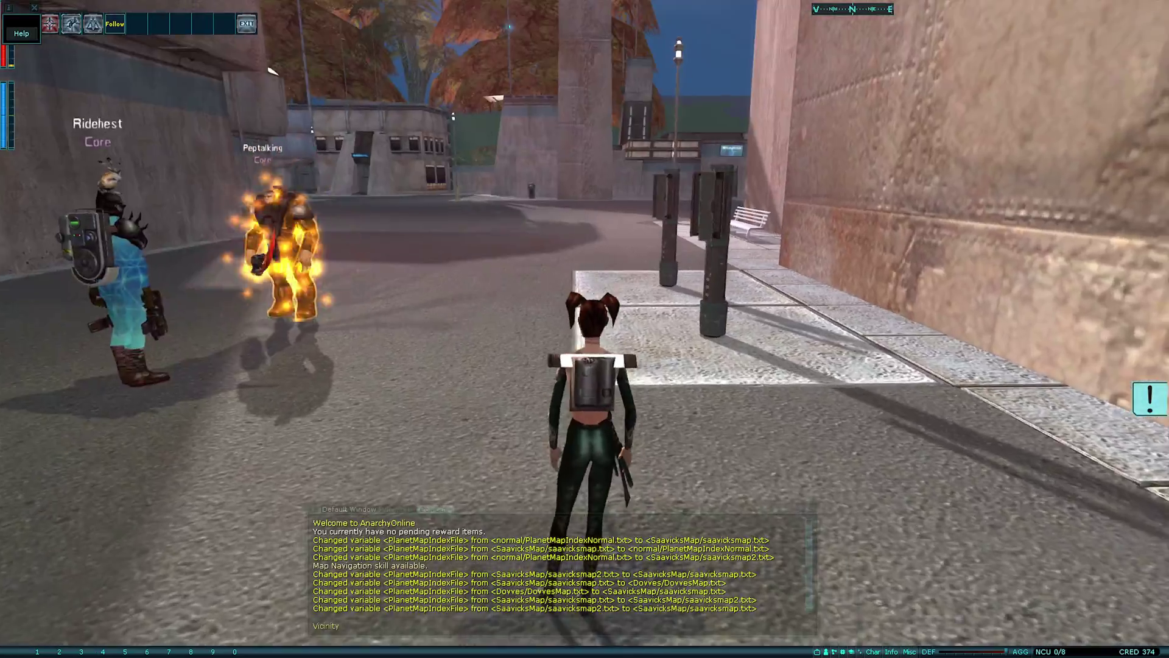
{"action": "key", "text": "a"}
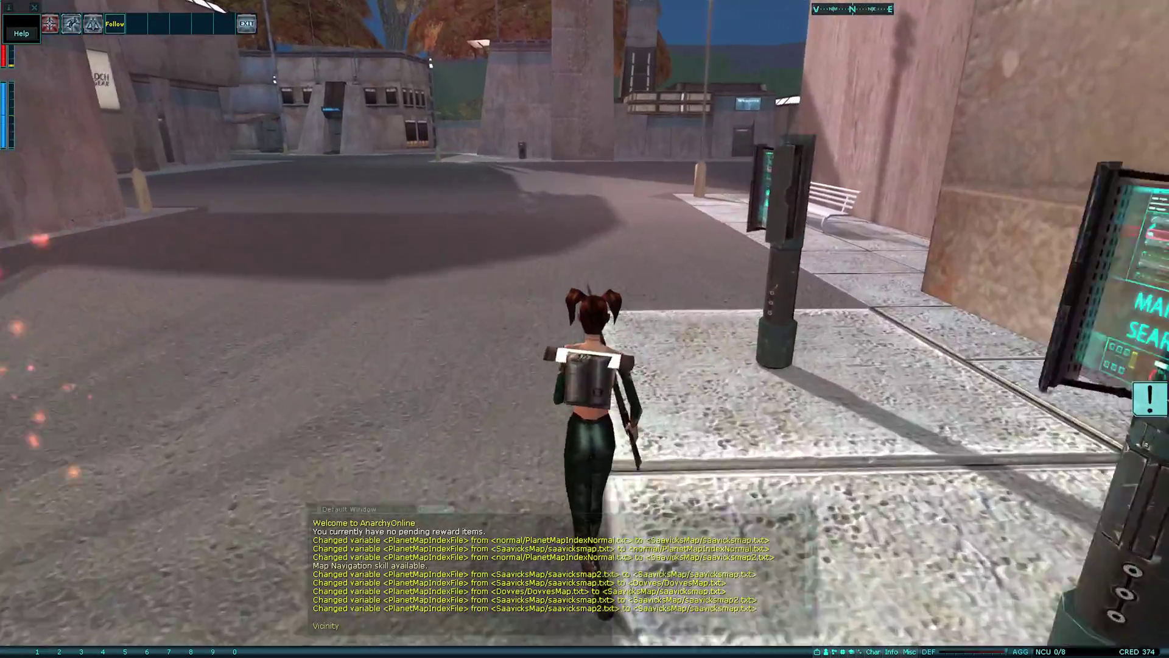
{"action": "key", "text": "d"}
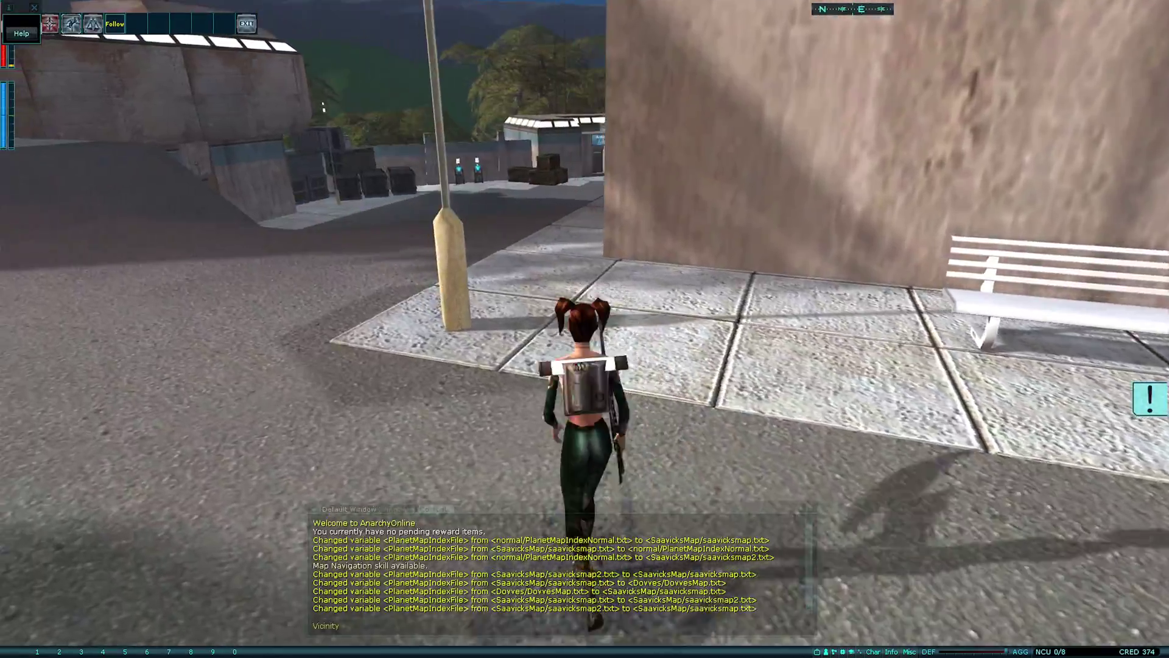
{"action": "key", "text": "d"}
{"action": "key", "text": "w"}
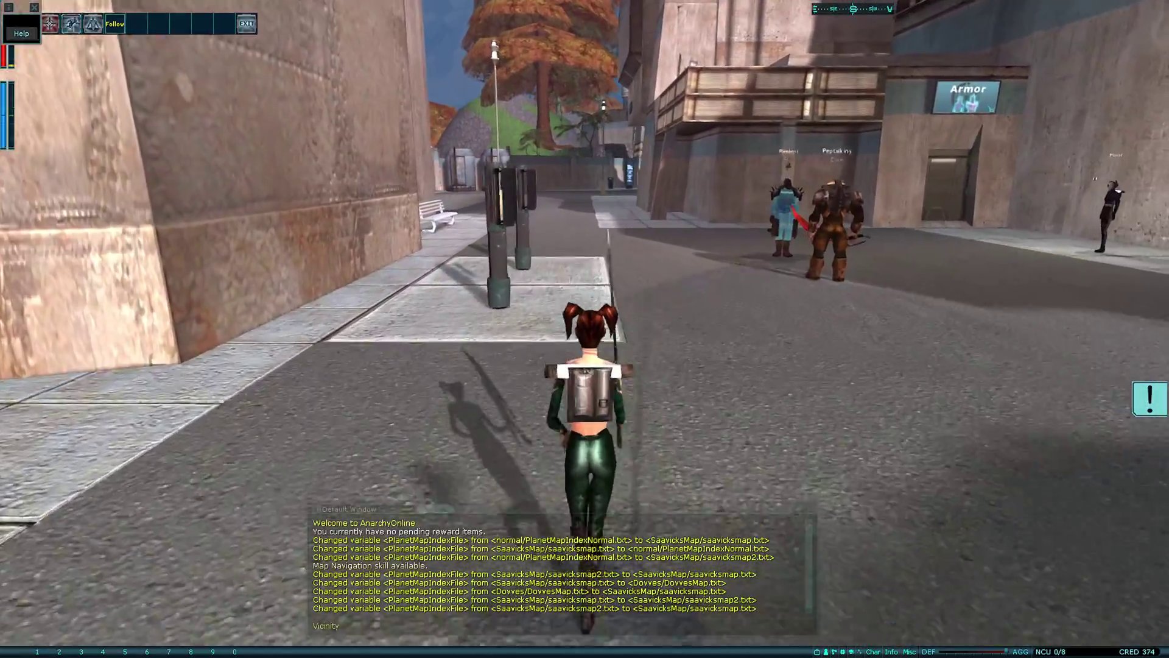
{"action": "key", "text": "a"}
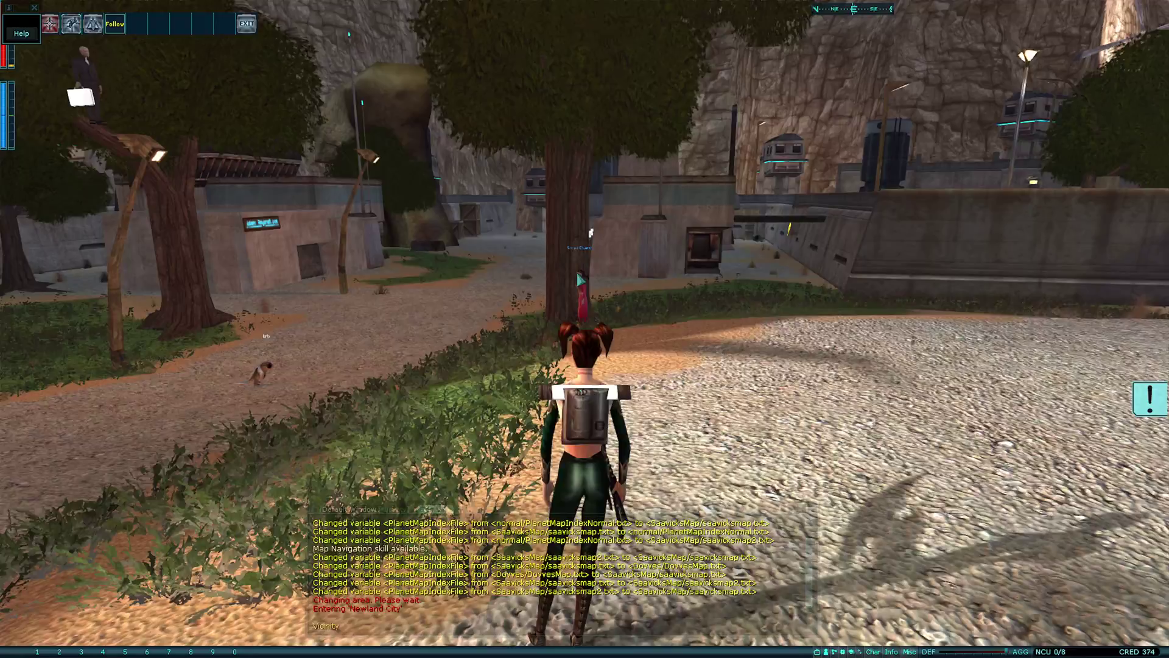
{"action": "key", "text": "d"}
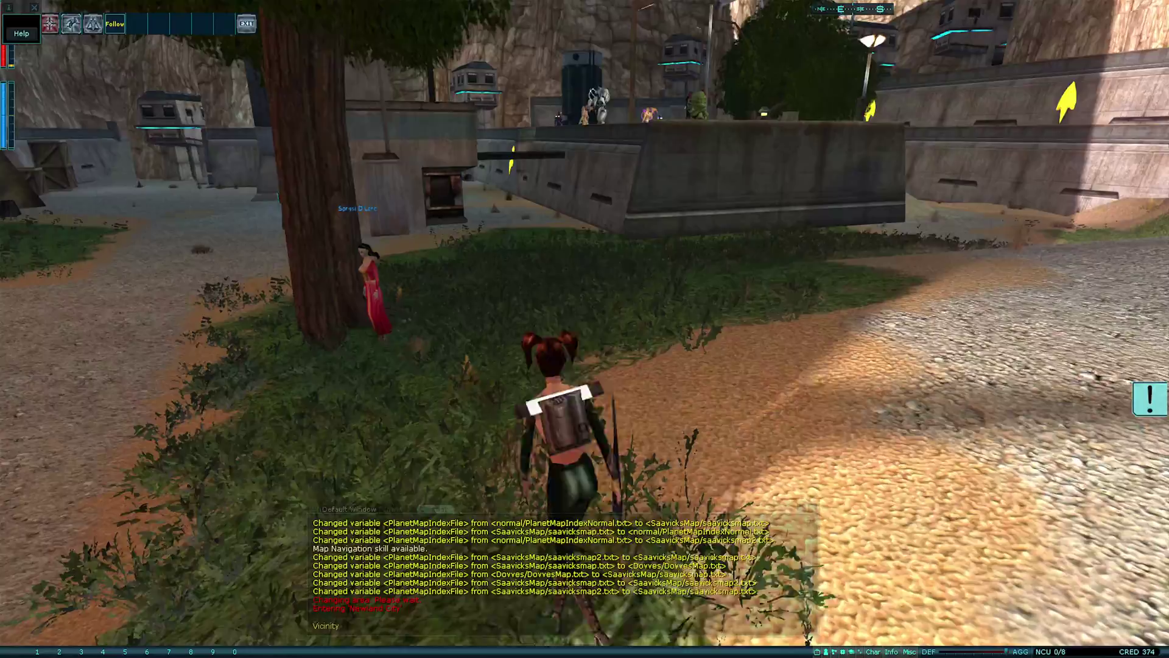
Run to the ICC HQ doors, zone to Jobe Platform and reopen the Planet Map.
{"action": "key", "text": "d"}
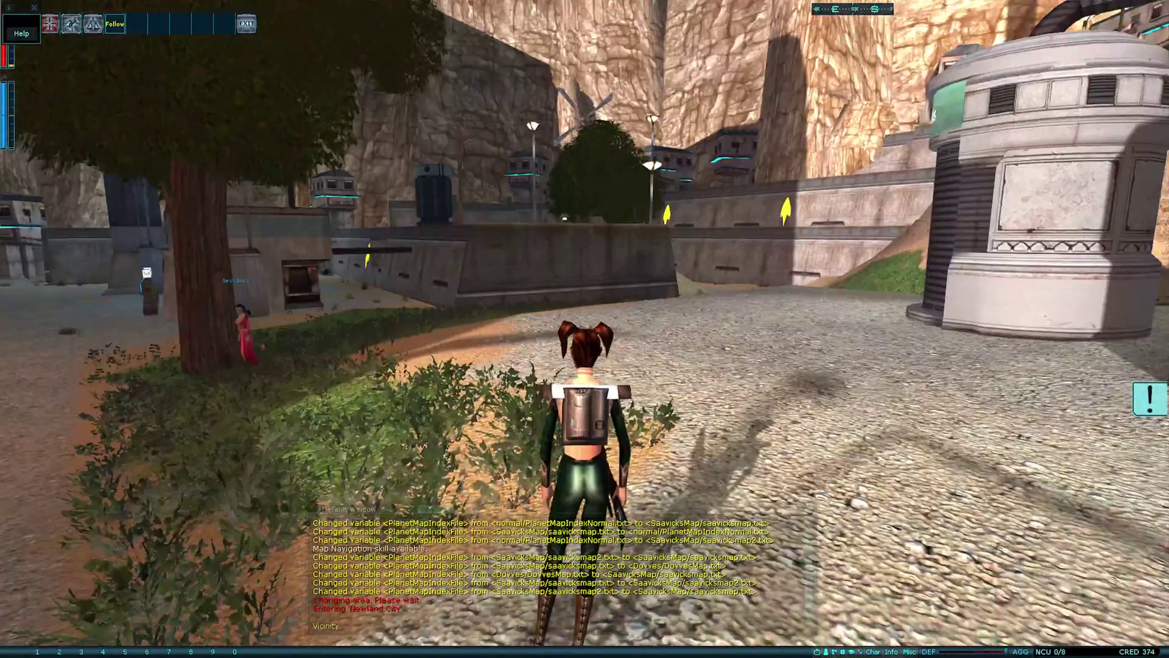
{"action": "key", "text": "d"}
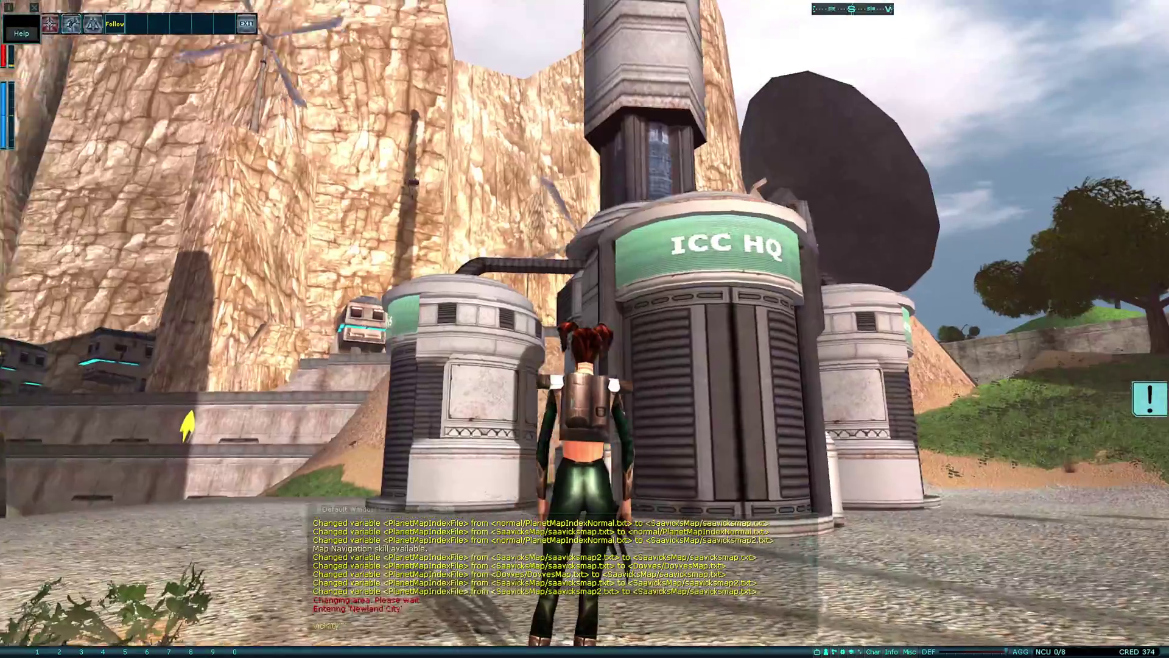
{"action": "key", "text": "d"}
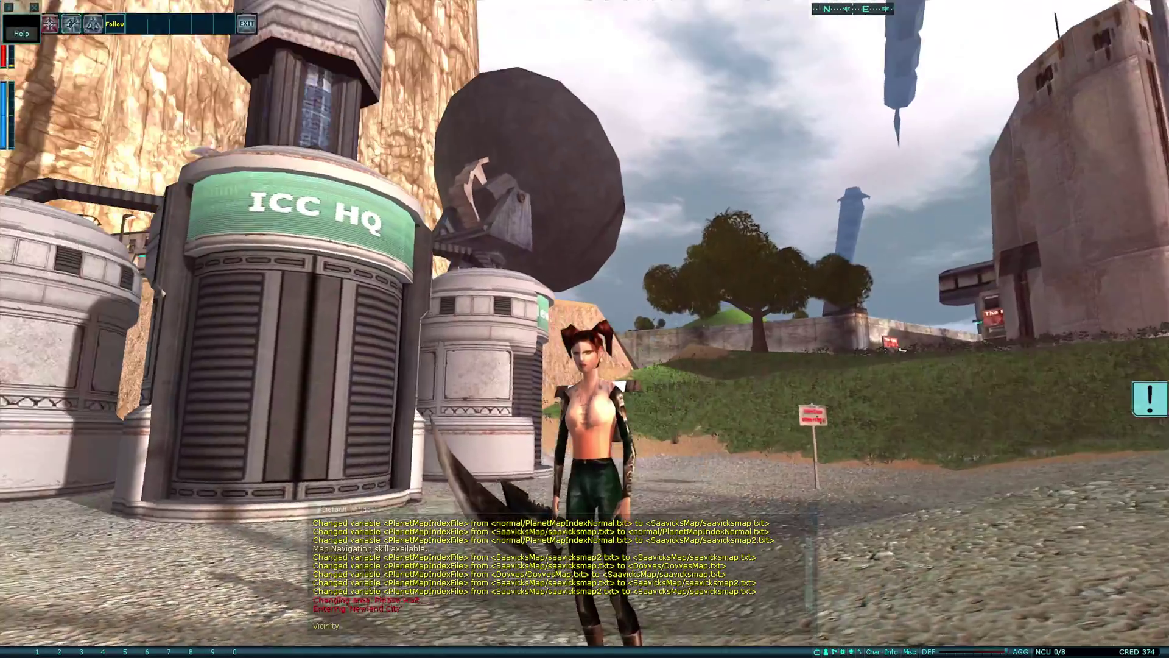
{"action": "key", "text": "a"}
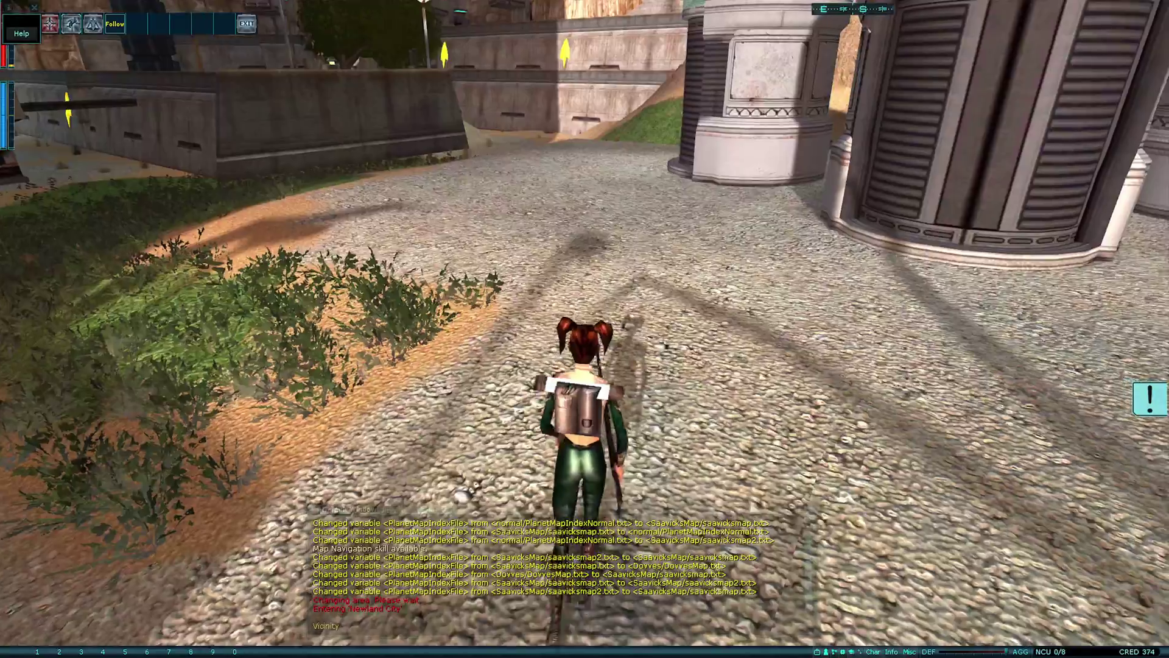
{"action": "key", "text": "d"}
{"action": "key", "text": "a"}
{"action": "key", "text": "d"}
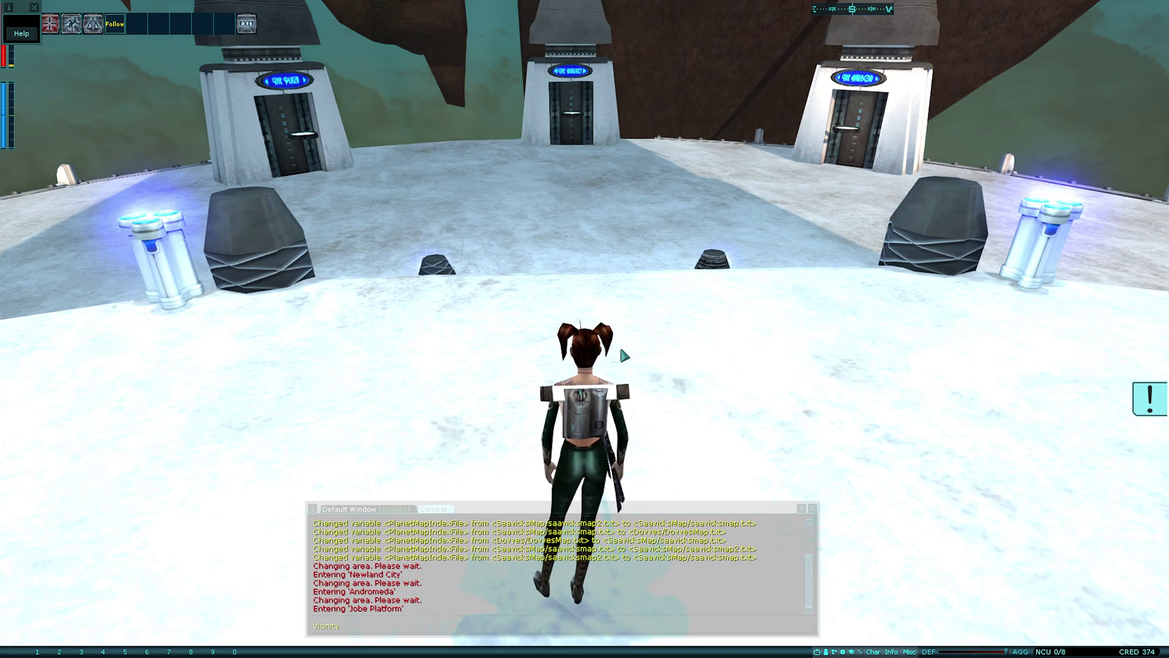
{"action": "key", "text": "p"}
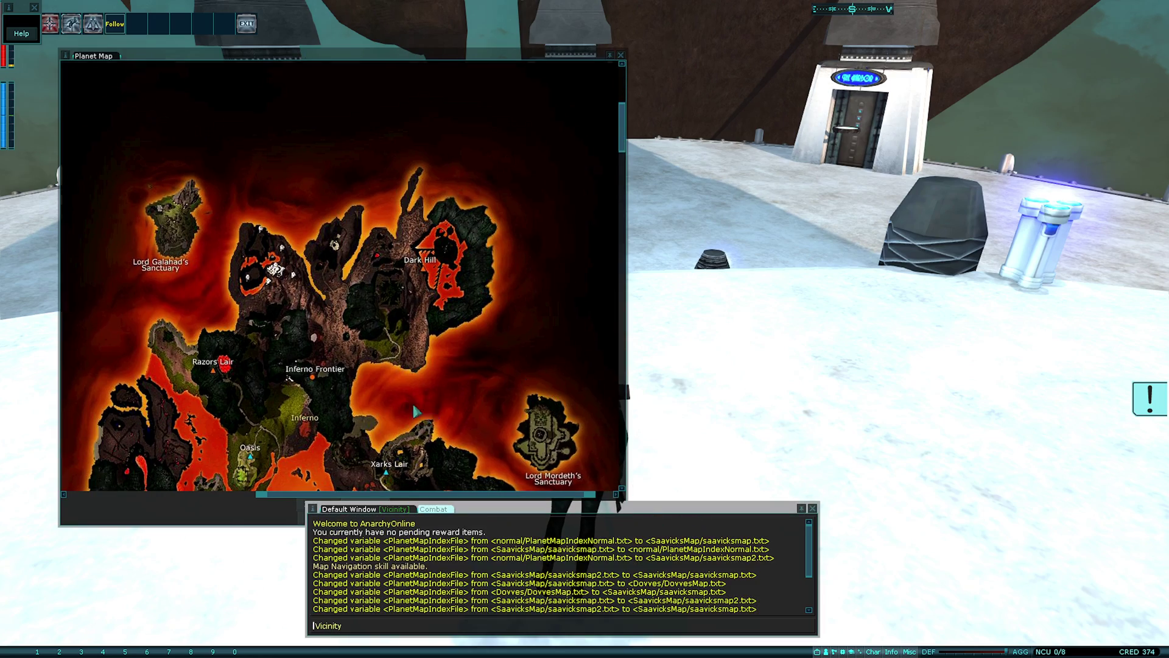
Scroll the Shadowlands map to the Adonis region, enlarge the window and shift it right.
{"action": "scroll", "coordinate": [444, 476], "scroll_direction": "down", "scroll_amount": 5}
{"action": "scroll", "coordinate": [359, 425], "scroll_direction": "down", "scroll_amount": 5}
{"action": "scroll", "coordinate": [343, 275], "scroll_direction": "down", "scroll_amount": 5}
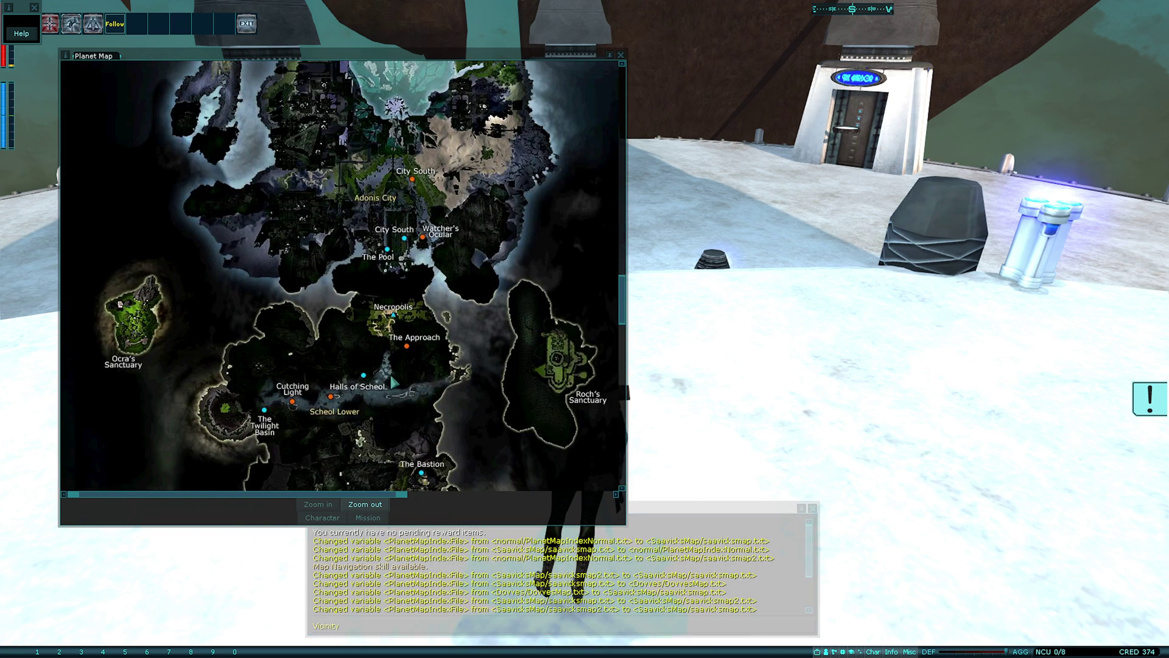
{"action": "scroll", "coordinate": [394, 382], "scroll_direction": "down", "scroll_amount": 5}
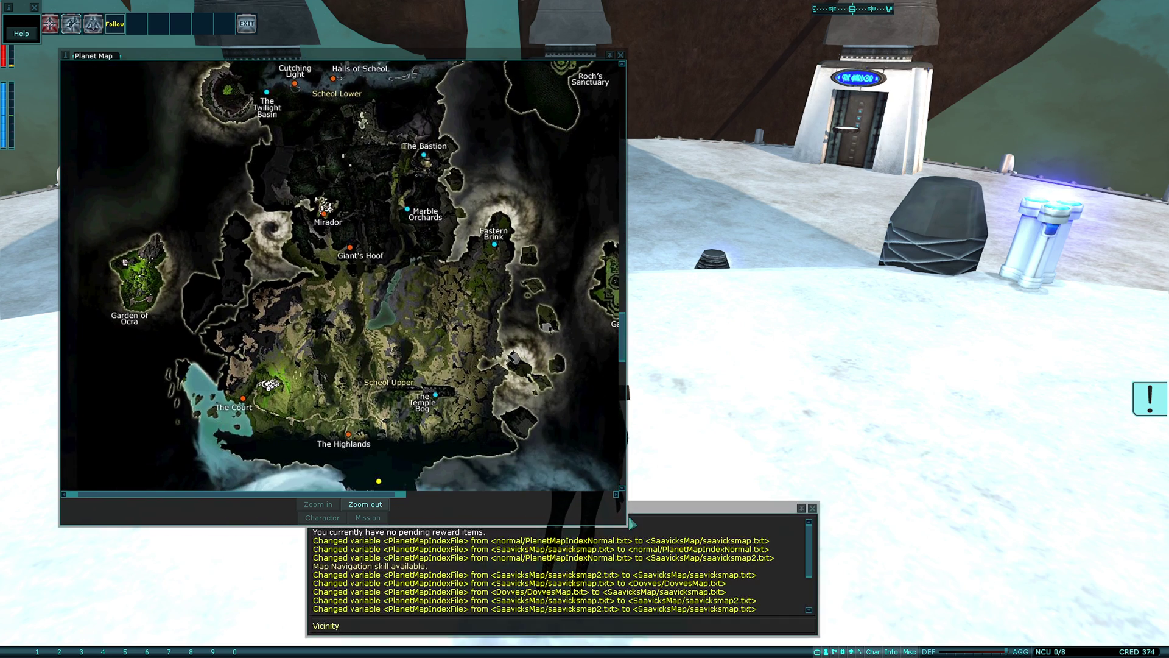
{"action": "left_click_drag", "start_coordinate": [626, 524], "coordinate": [986, 587]}
{"action": "scroll", "coordinate": [402, 304], "scroll_direction": "up", "scroll_amount": 8}
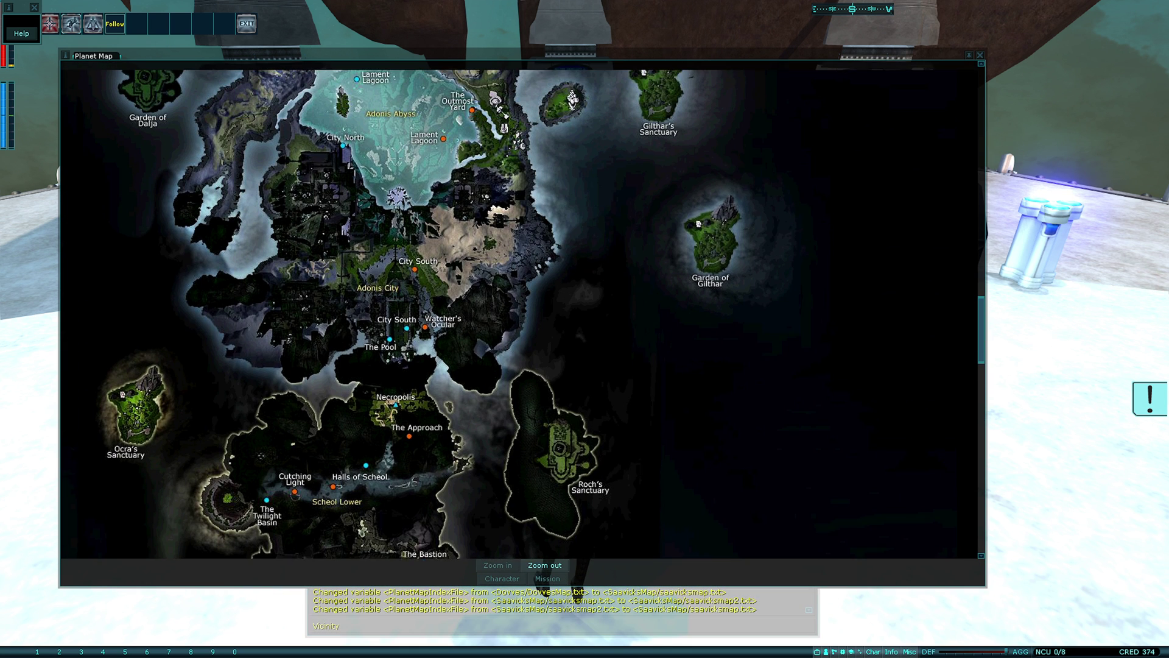
{"action": "left_click_drag", "start_coordinate": [322, 55], "coordinate": [414, 53]}
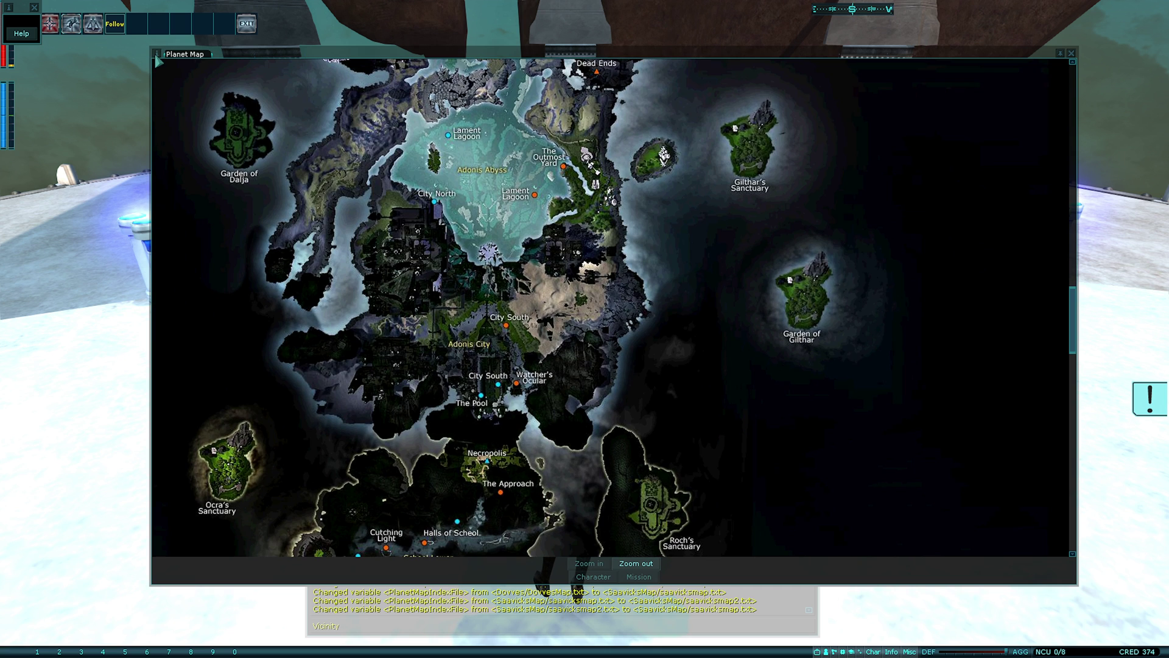
Pick another SLmap from Select Map so the Planet Map shows Elysium with Enel Garden and Ripwell.
{"action": "right_click", "coordinate": [157, 57]}
{"action": "left_click", "coordinate": [207, 86]}
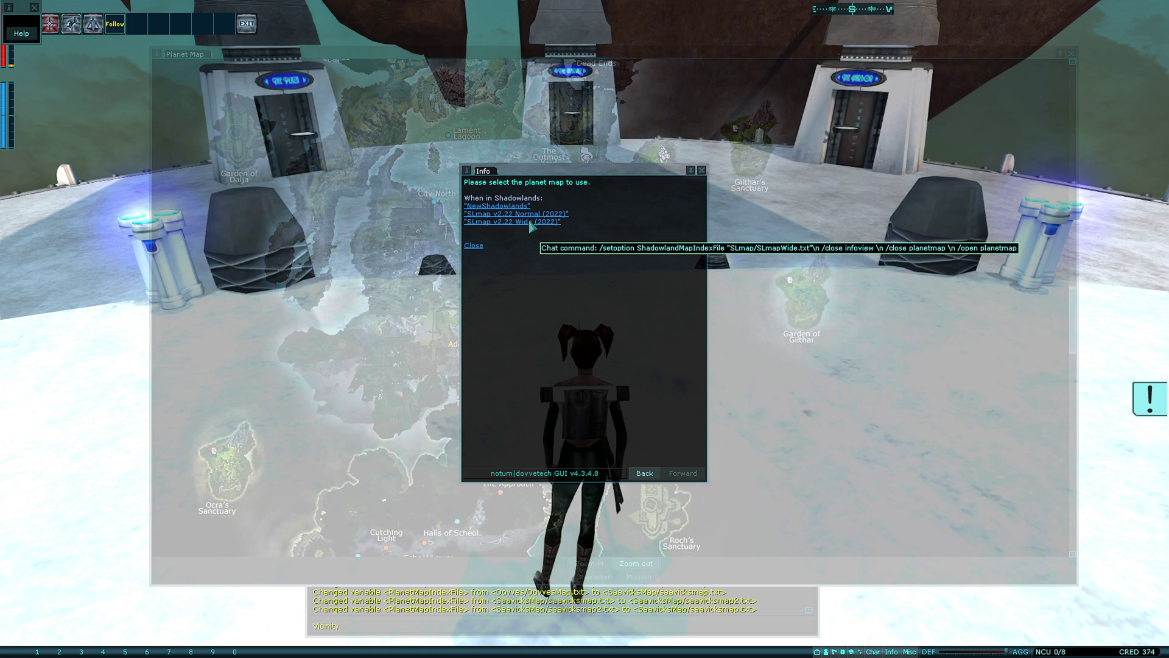
{"action": "left_click", "coordinate": [531, 223]}
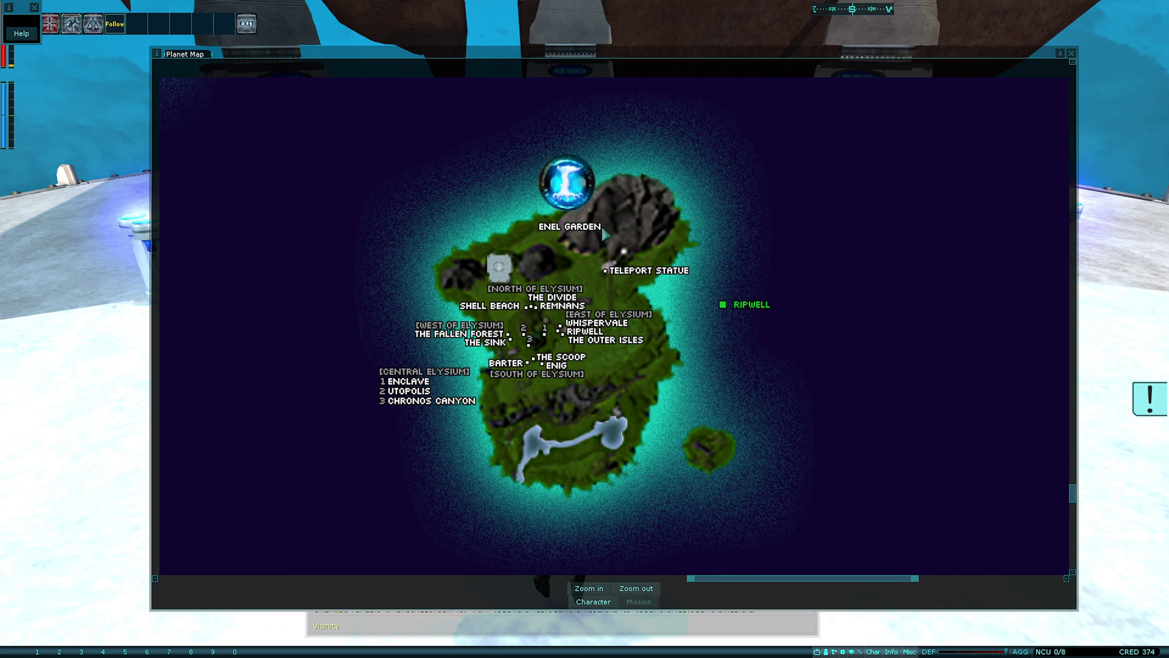
Zoom into the city grid, back out to Jobe Platform, then choose a different planet map.
{"action": "left_click", "coordinate": [586, 588]}
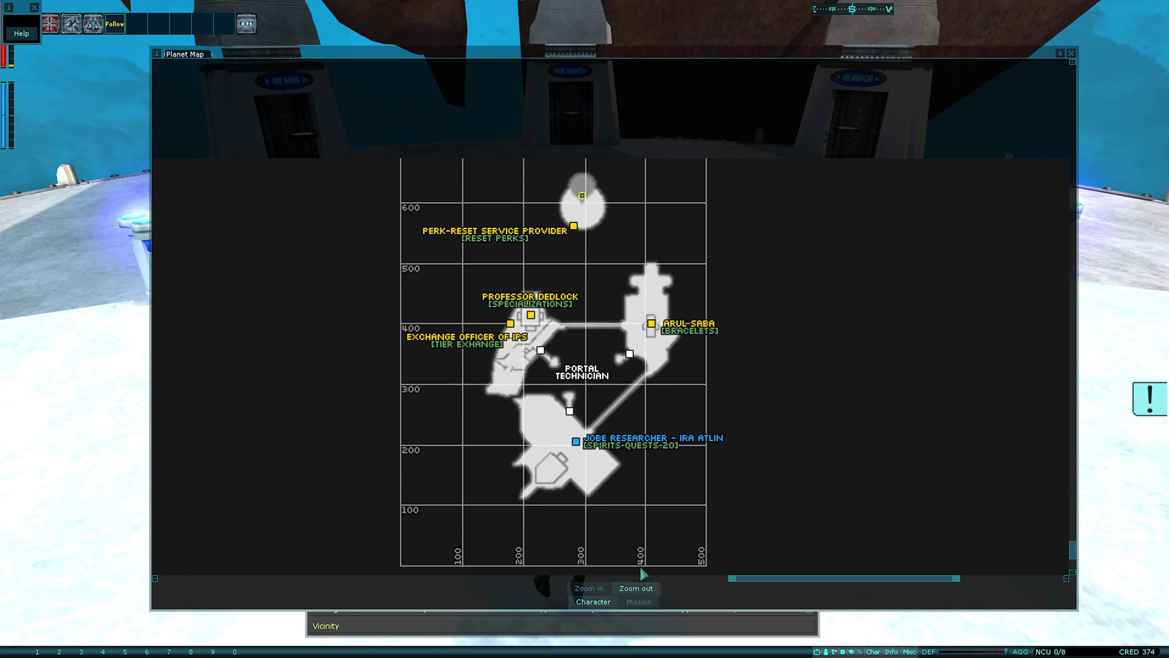
{"action": "left_click", "coordinate": [644, 588]}
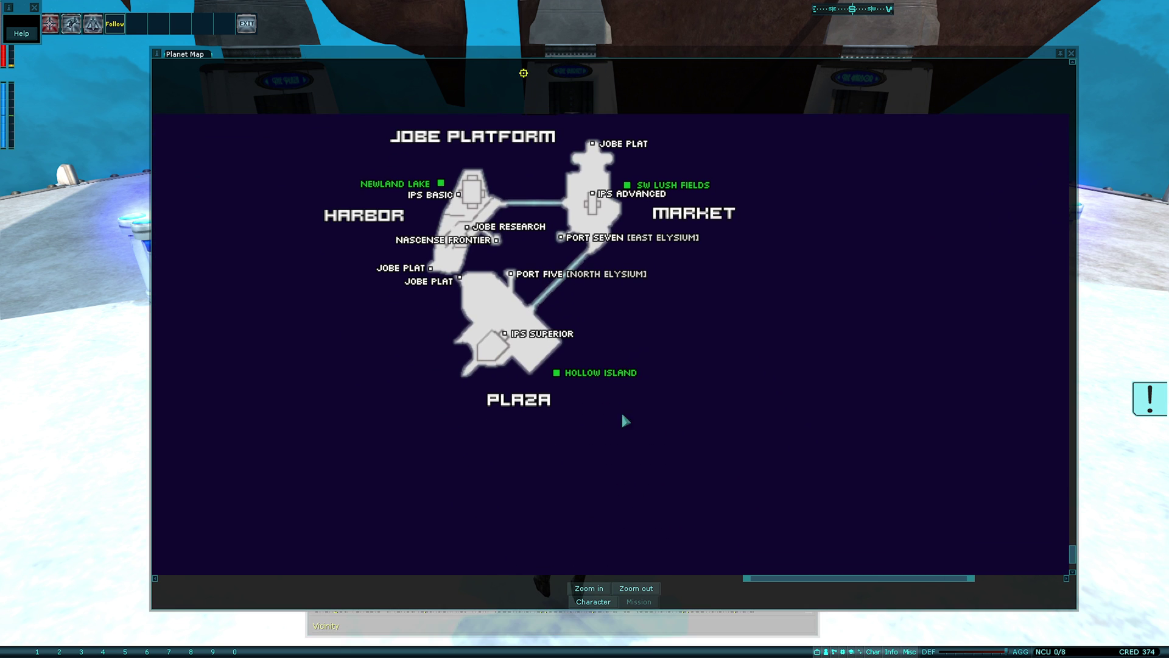
{"action": "left_click", "coordinate": [157, 52]}
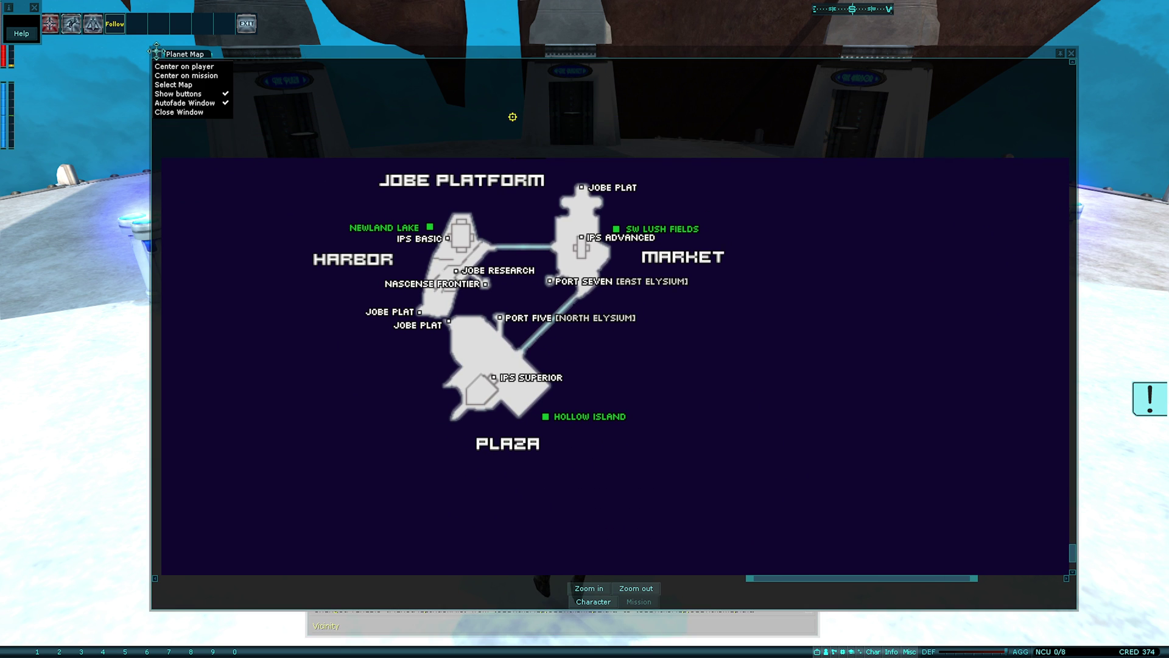
{"action": "left_click", "coordinate": [174, 85]}
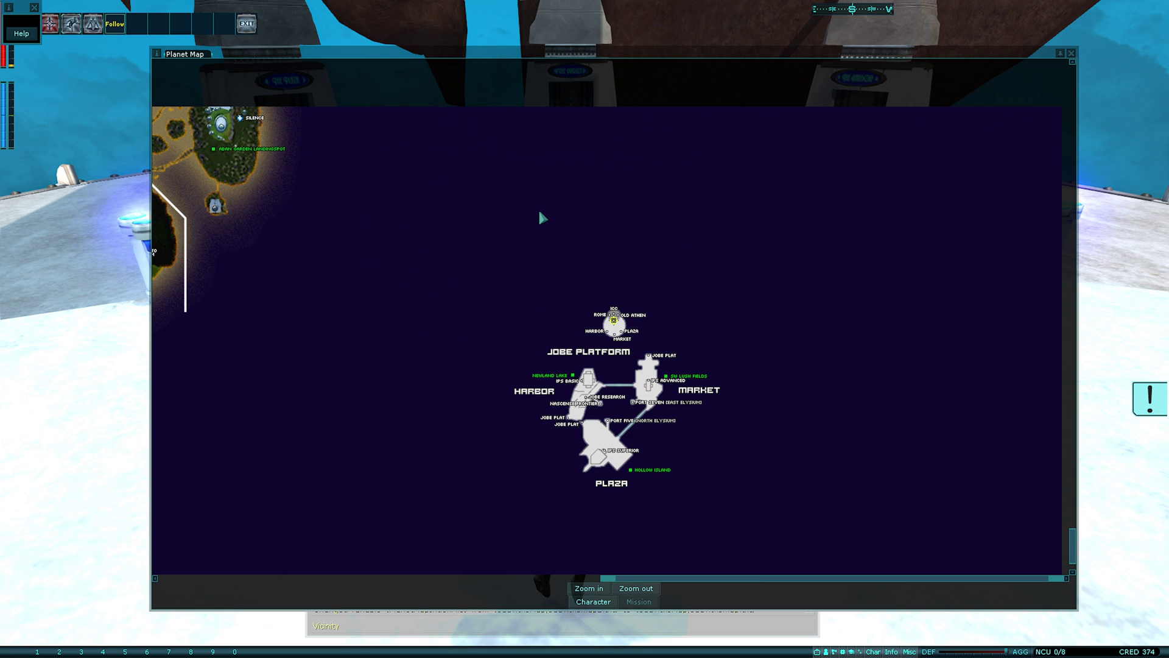
Pan across the map to reveal the large island, Thrak Garden and the Nascense portal.
{"action": "left_click_drag", "start_coordinate": [540, 216], "coordinate": [1033, 334]}
{"action": "left_click_drag", "start_coordinate": [192, 94], "coordinate": [448, 201]}
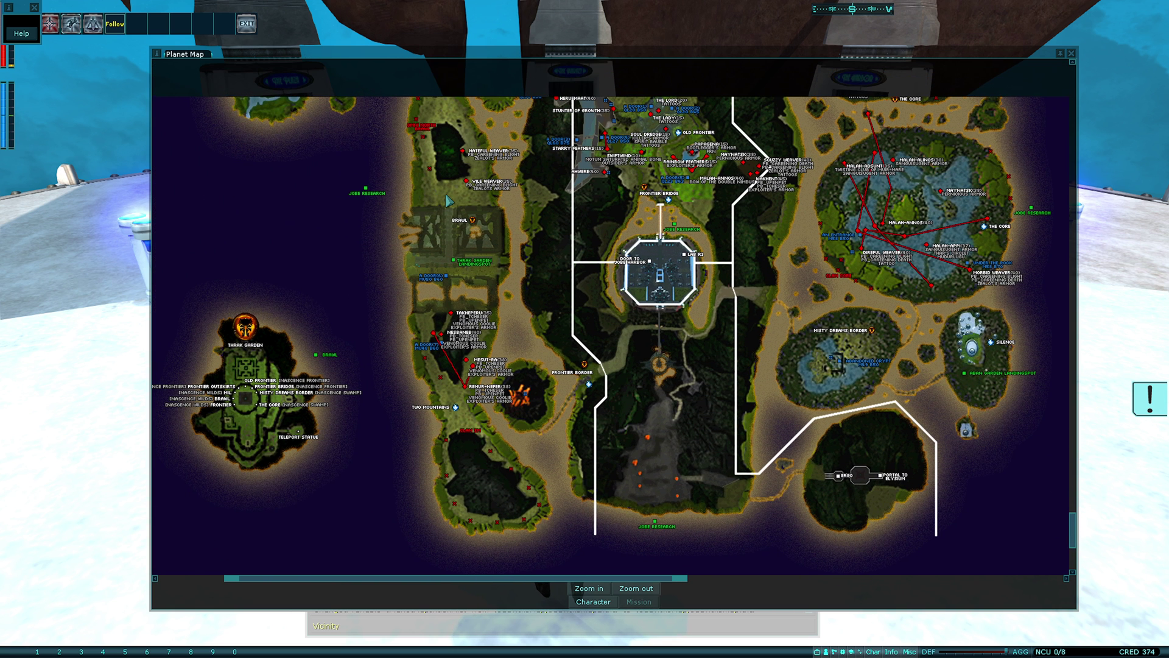
{"action": "left_click_drag", "start_coordinate": [587, 254], "coordinate": [660, 249]}
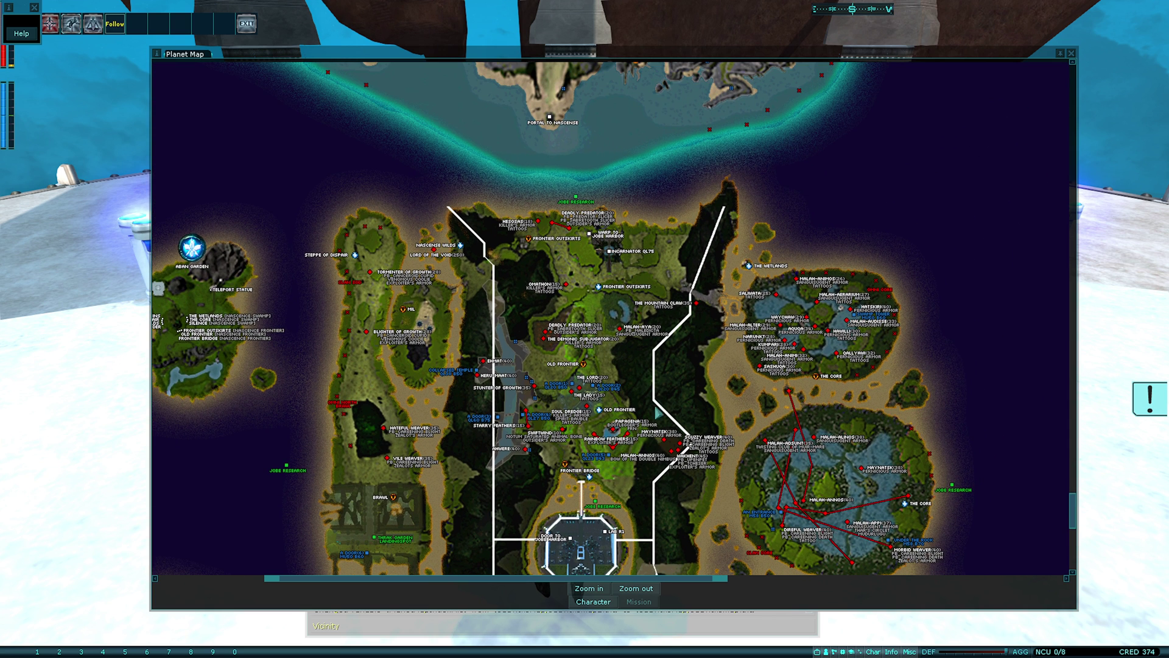
Zoom into the gridded area map, pan toward Yuttos and the south, then zoom into the city grid.
{"action": "left_click", "coordinate": [589, 586]}
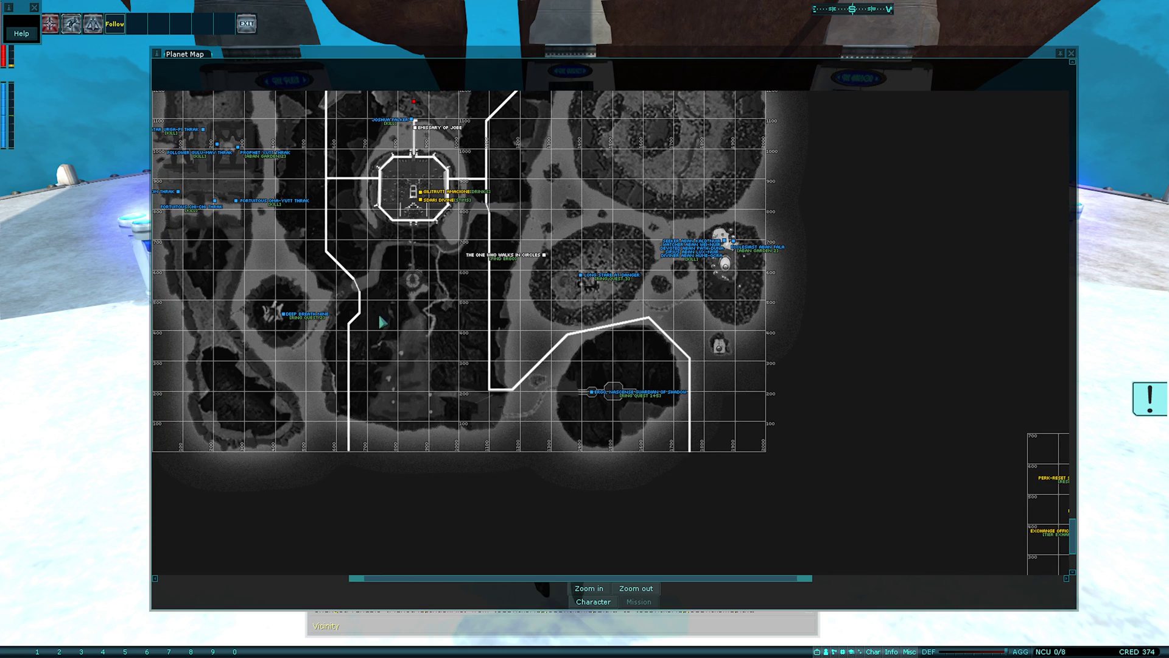
{"action": "left_click_drag", "start_coordinate": [332, 220], "coordinate": [567, 294]}
{"action": "left_click_drag", "start_coordinate": [609, 463], "coordinate": [548, 627]}
{"action": "left_click", "coordinate": [583, 602]}
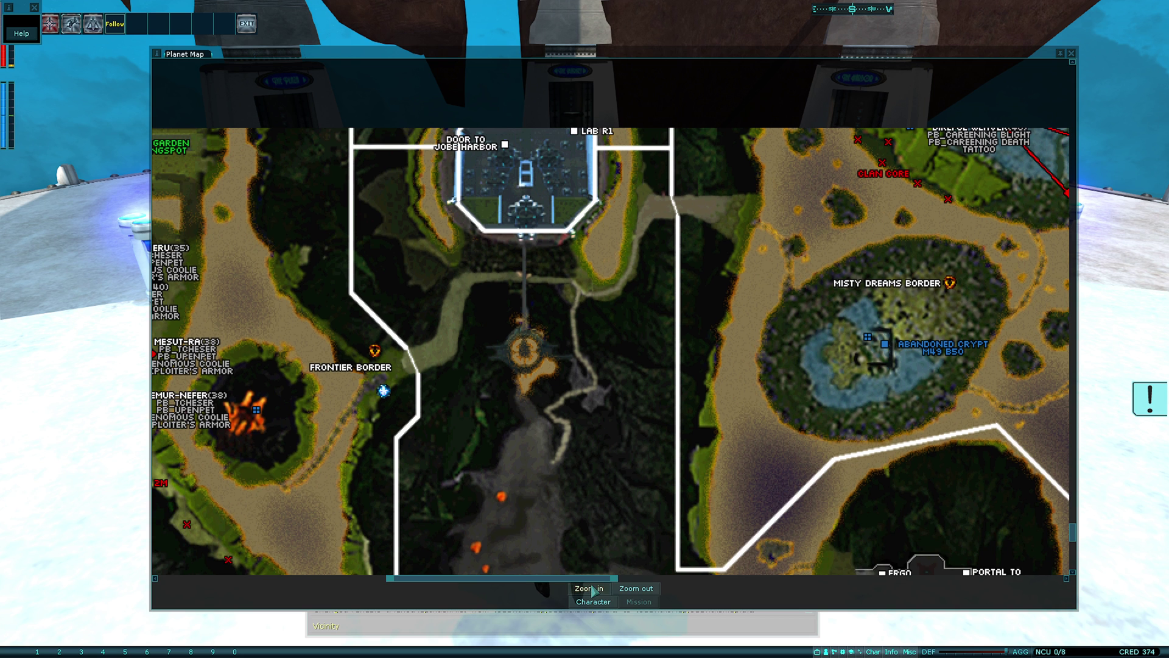
{"action": "left_click", "coordinate": [592, 589]}
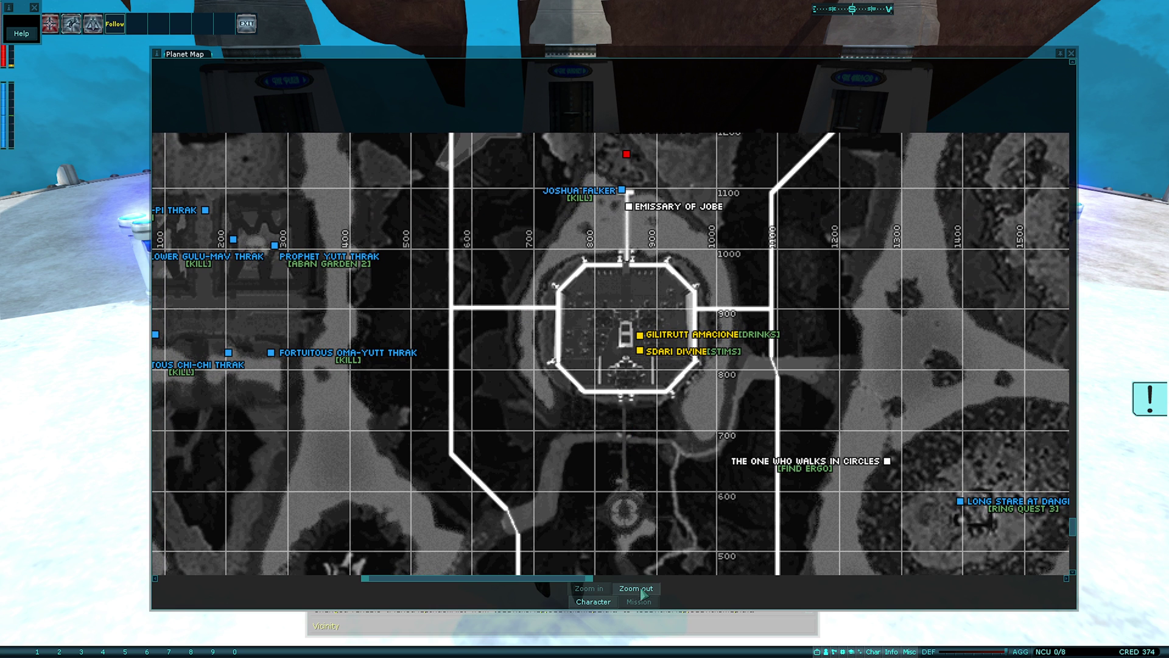
Zoom out to the Jobe overview, close the Planet Map, and run toward the Plaza elevator.
{"action": "left_click", "coordinate": [637, 590]}
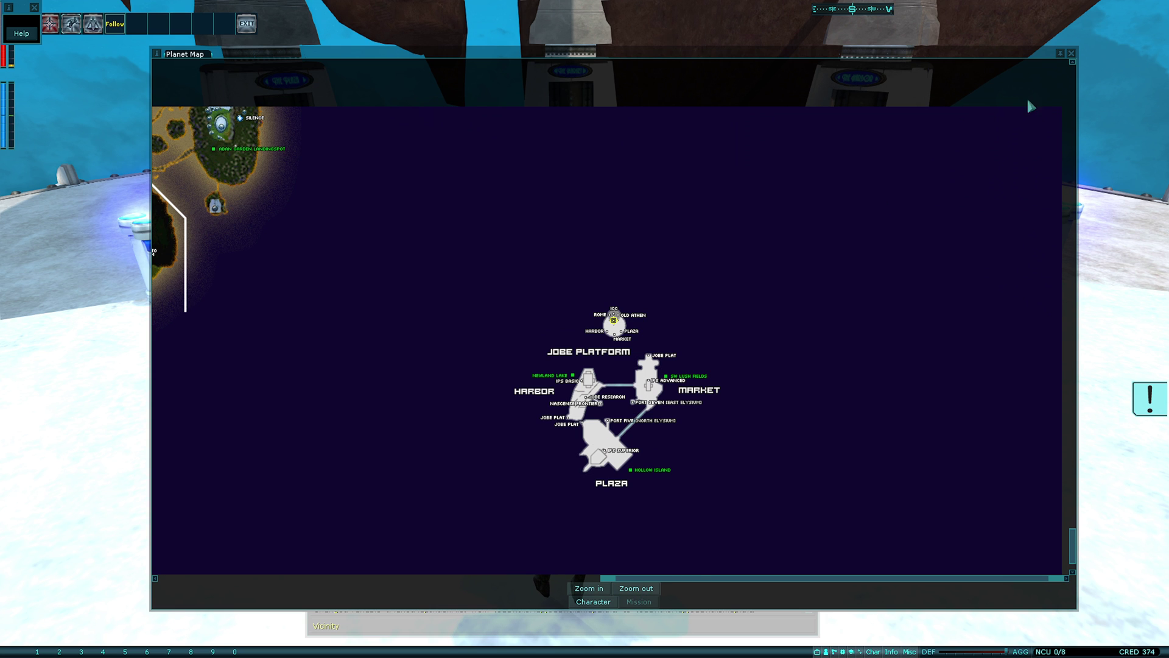
{"action": "left_click", "coordinate": [1071, 54]}
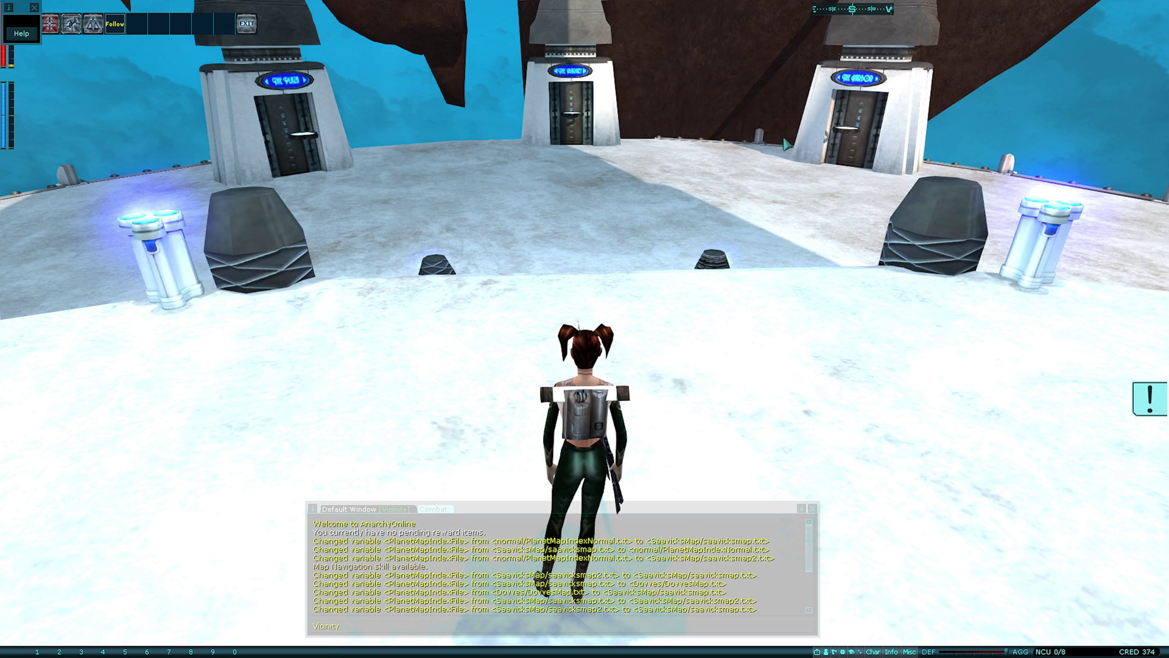
{"action": "key", "text": "w"}
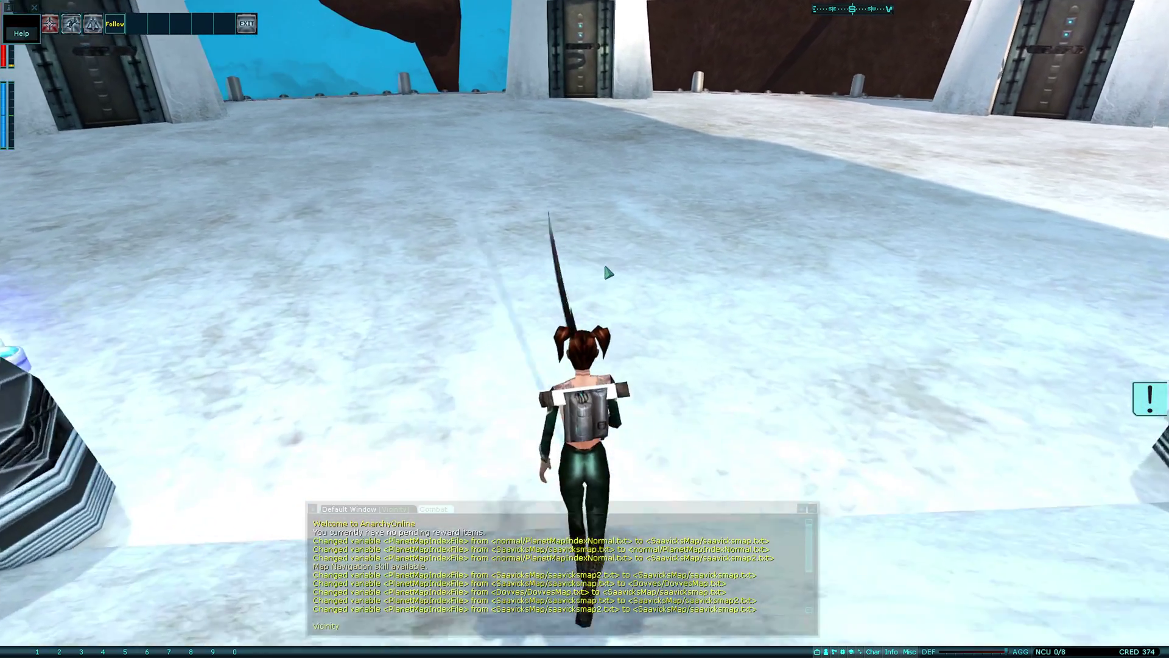
{"action": "key", "text": "a"}
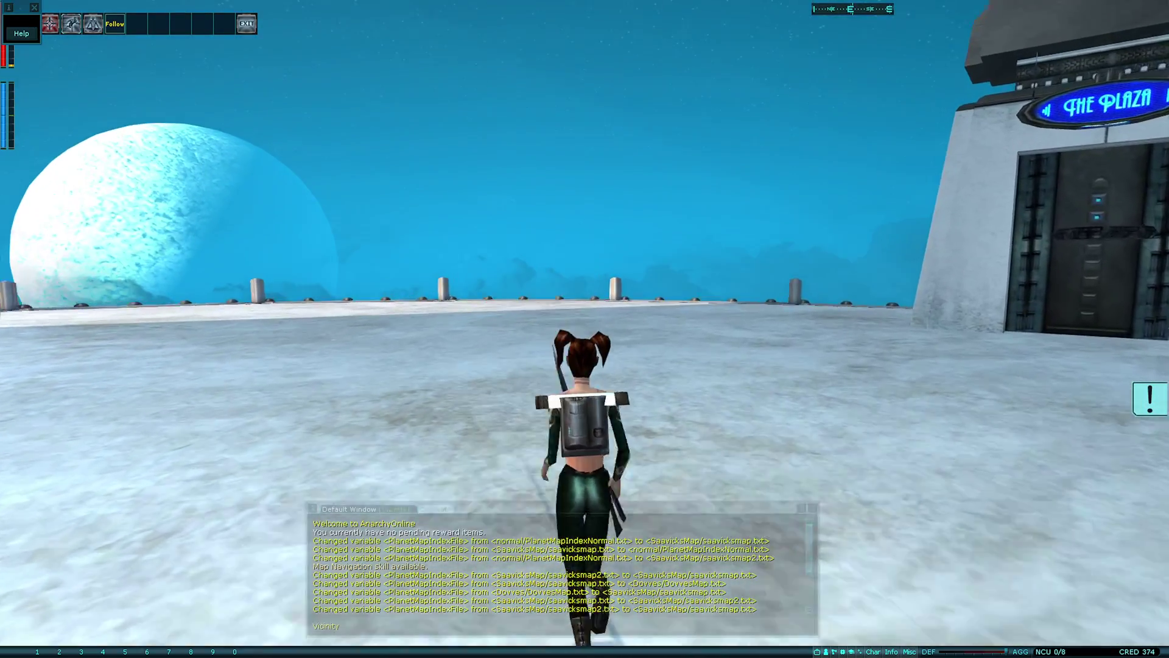
{"action": "key", "text": "d"}
{"action": "key", "text": "d"}
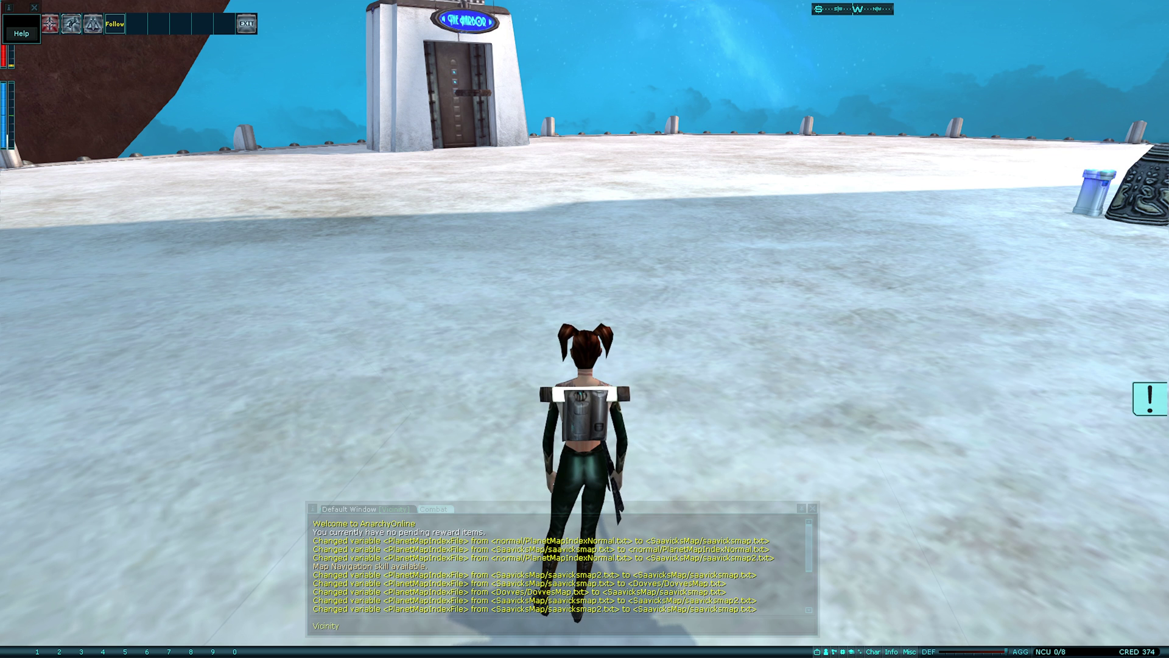
{"action": "key", "text": "alt+Tab"}
Launch ndGUI_Config_Tool past SmartScreen via More info and Run anyway, then move its window aside.
{"action": "left_click", "coordinate": [307, 287]}
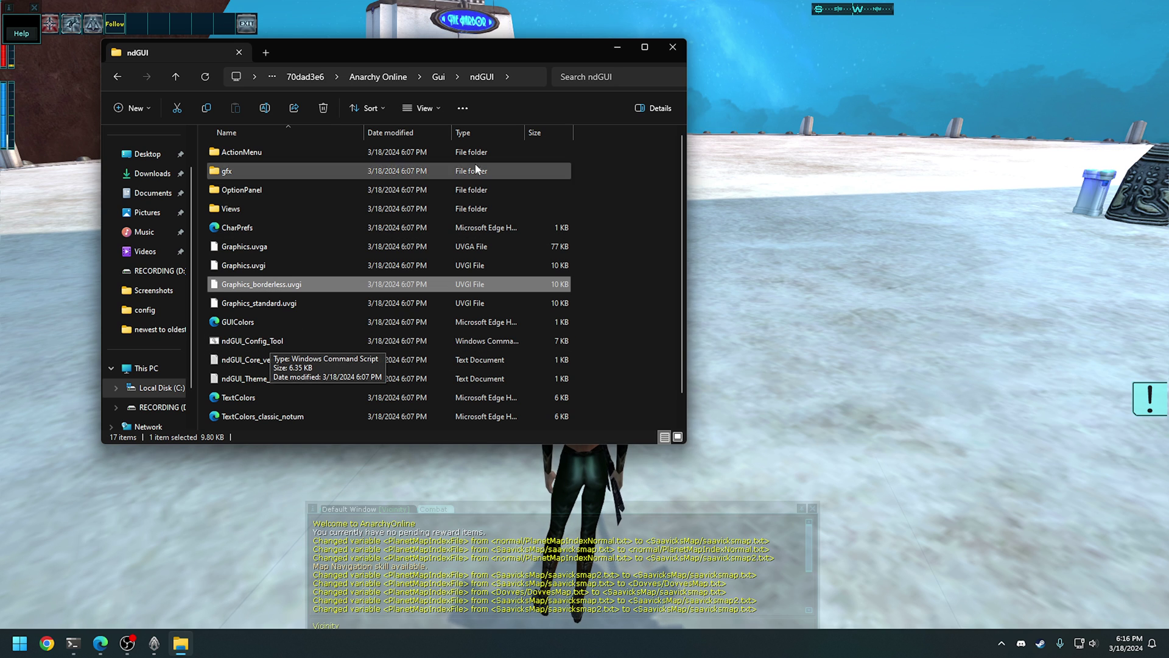
{"action": "double_click", "coordinate": [256, 341]}
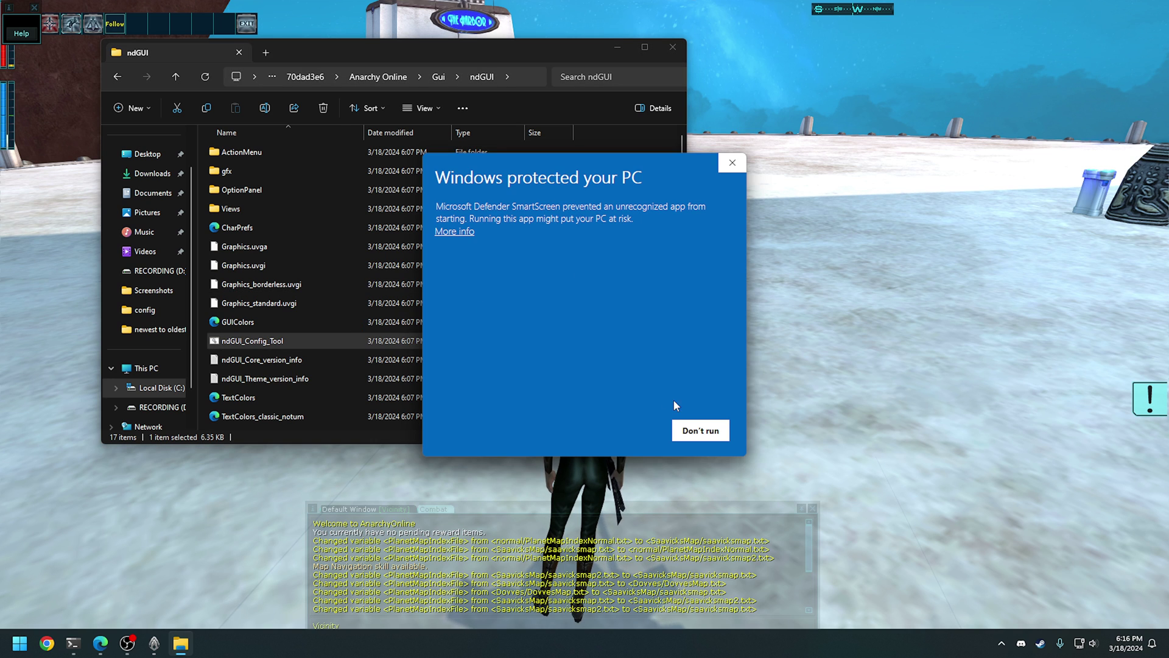
{"action": "left_click", "coordinate": [464, 232]}
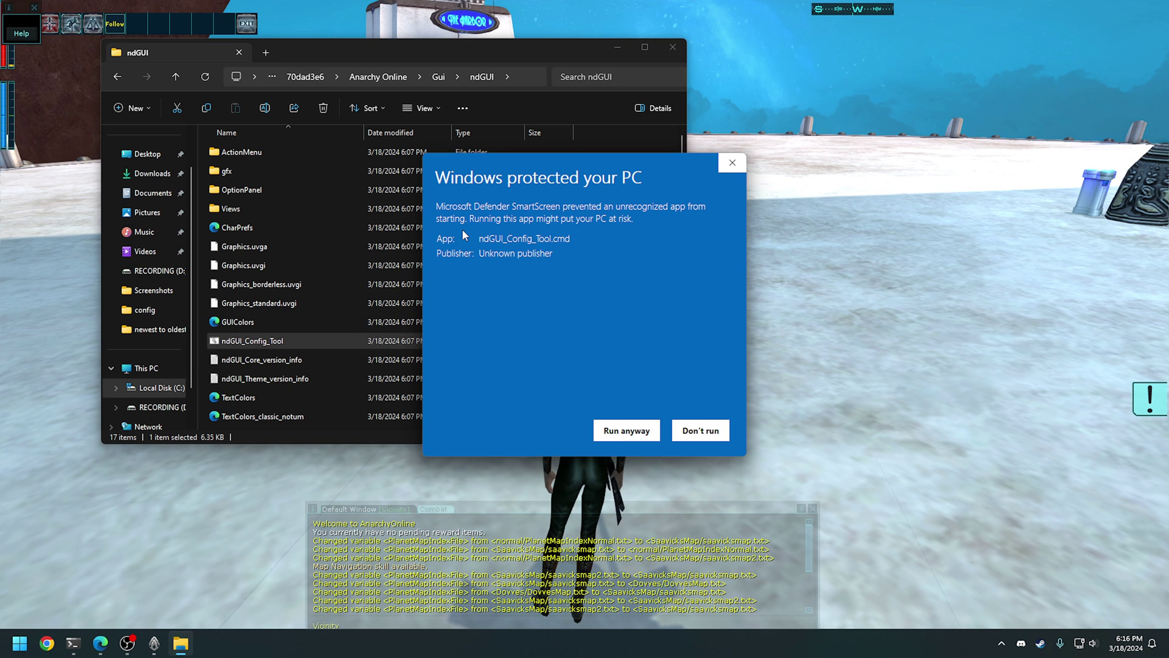
{"action": "left_click", "coordinate": [625, 431]}
{"action": "left_click_drag", "start_coordinate": [286, 35], "coordinate": [429, 115]}
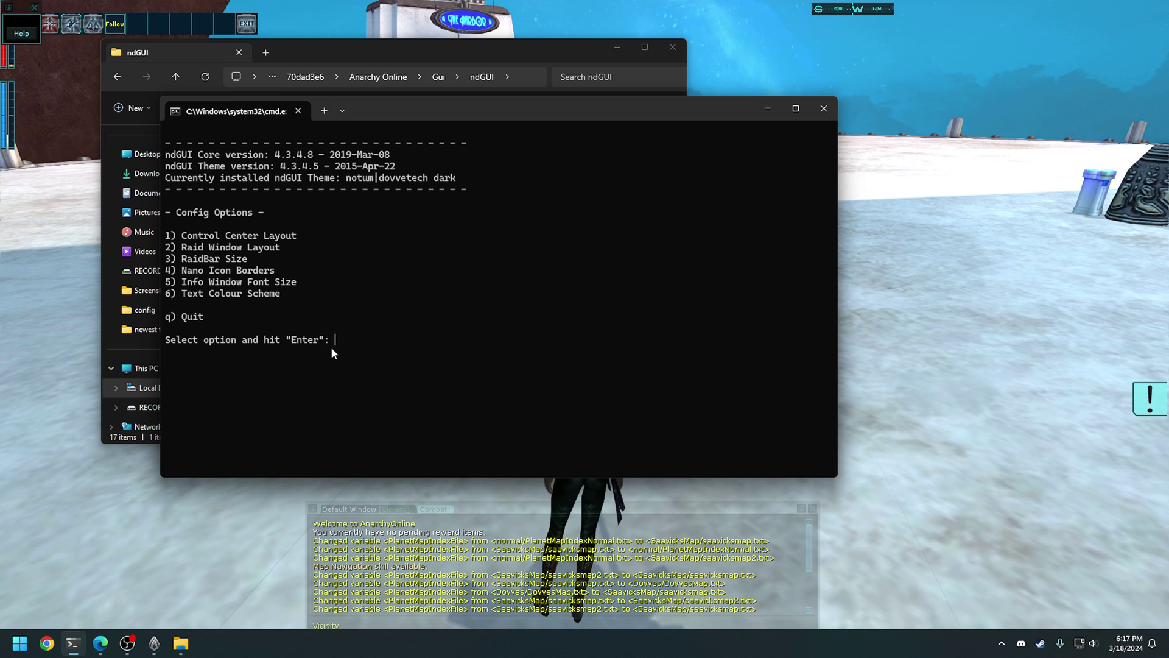
View the Control Center Layout options with 1, go back with b, and return to the game.
{"action": "type", "text": "1"}
{"action": "key", "text": "Return"}
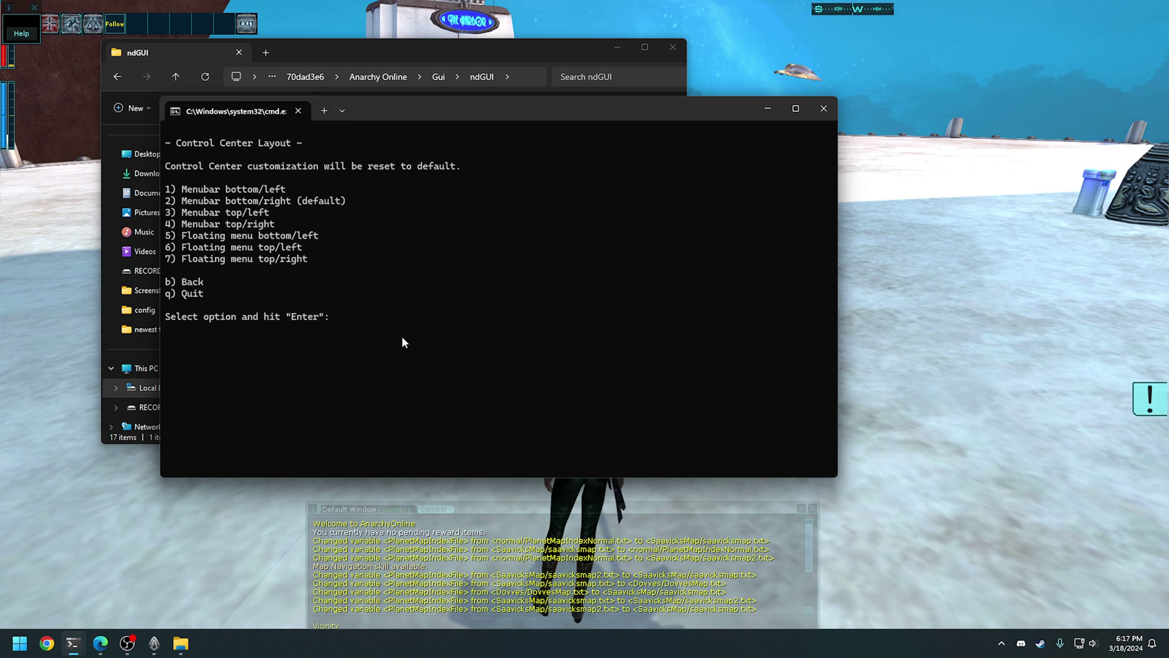
{"action": "type", "text": "b"}
{"action": "key", "text": "Return"}
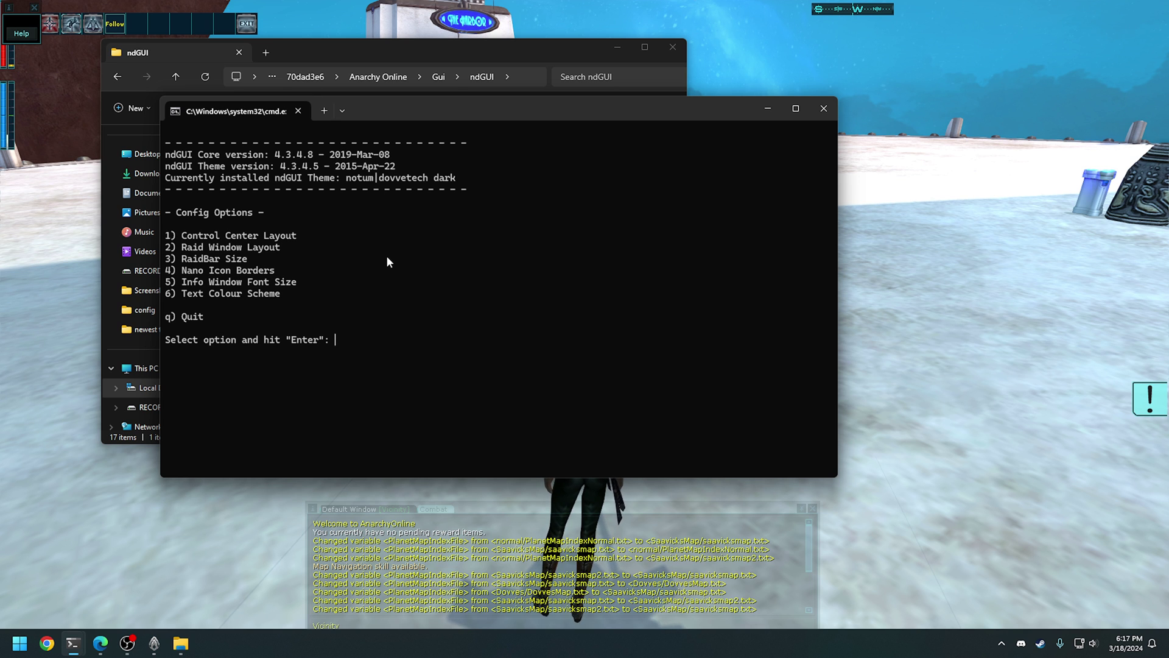
{"action": "key", "text": "alt+Tab"}
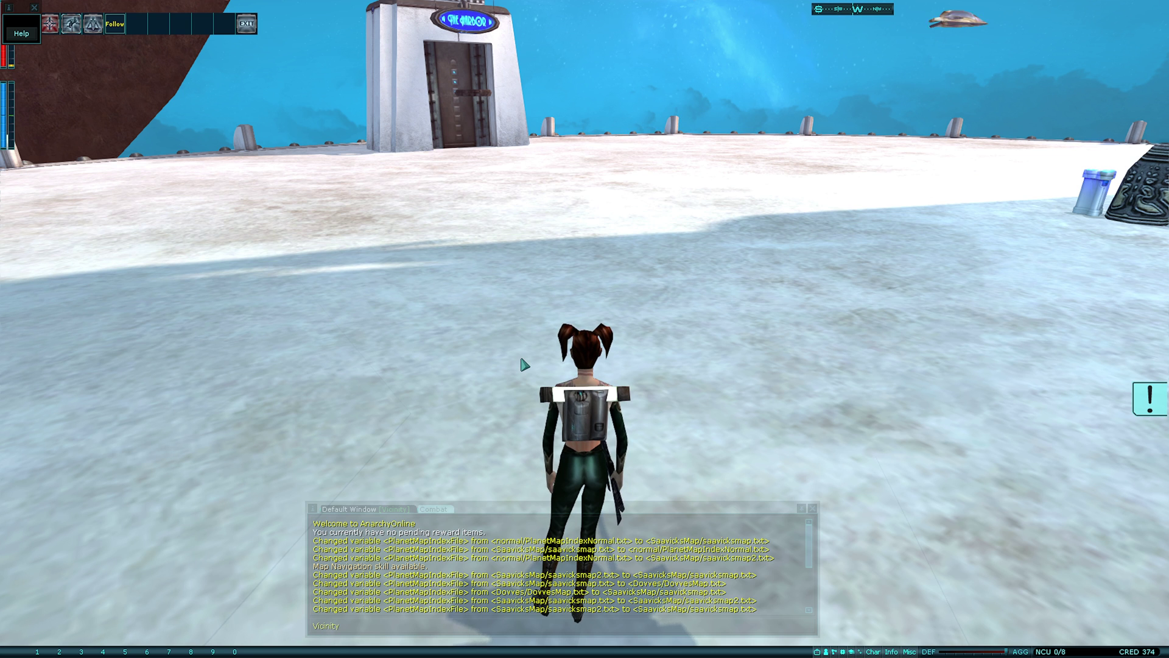
Open Preferences, enlarge and reposition the window, and show GUI > Window auto-close settings.
{"action": "key", "text": "Escape"}
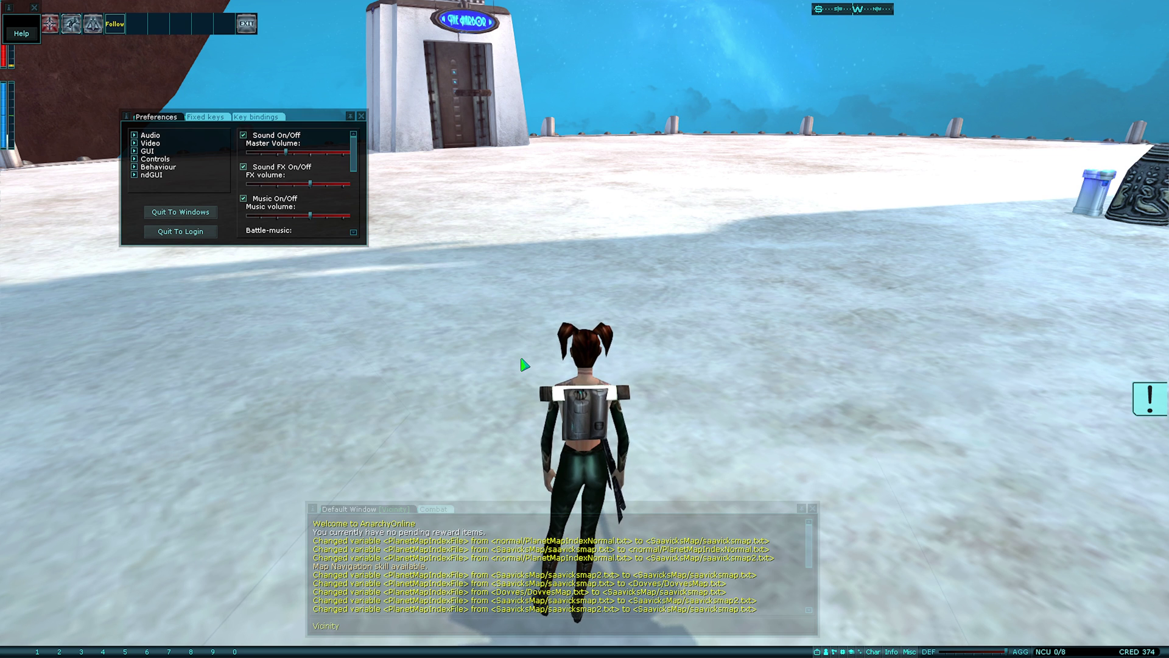
{"action": "left_click_drag", "start_coordinate": [364, 245], "coordinate": [832, 515]}
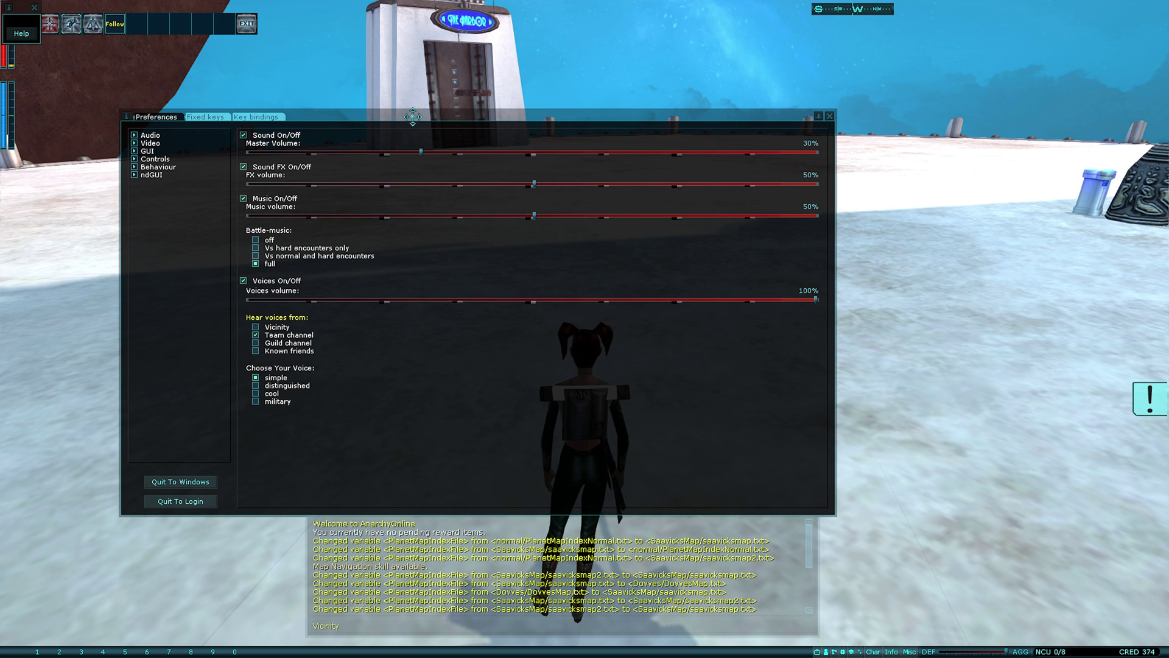
{"action": "left_click_drag", "start_coordinate": [412, 117], "coordinate": [650, 64]}
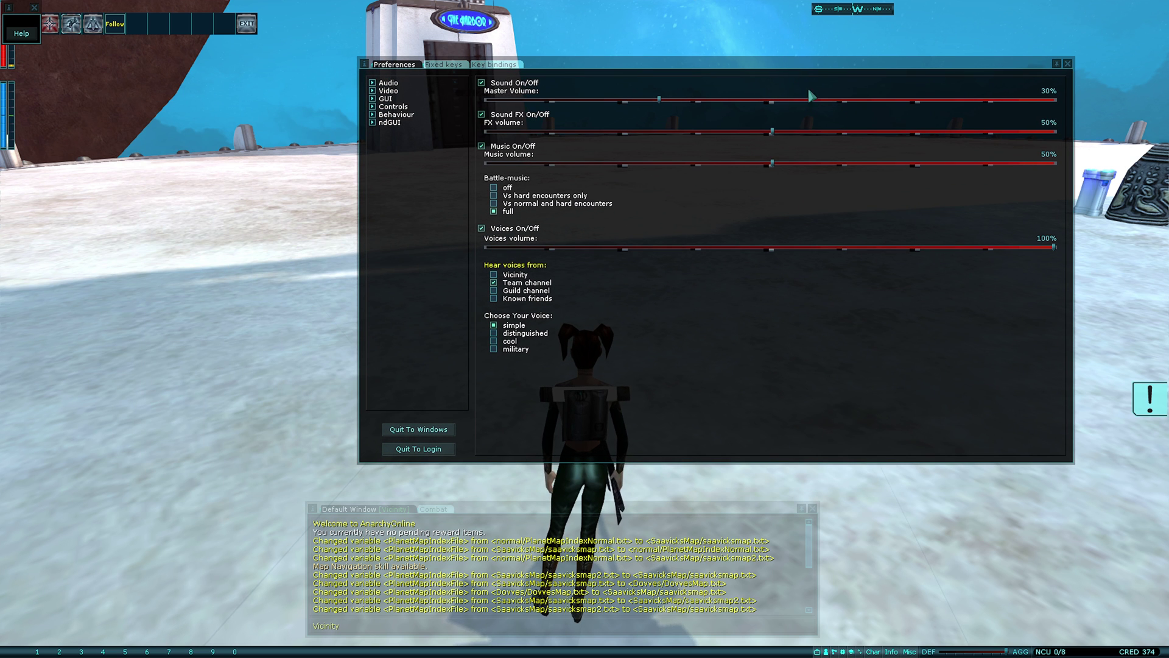
{"action": "left_click_drag", "start_coordinate": [803, 62], "coordinate": [701, 68]}
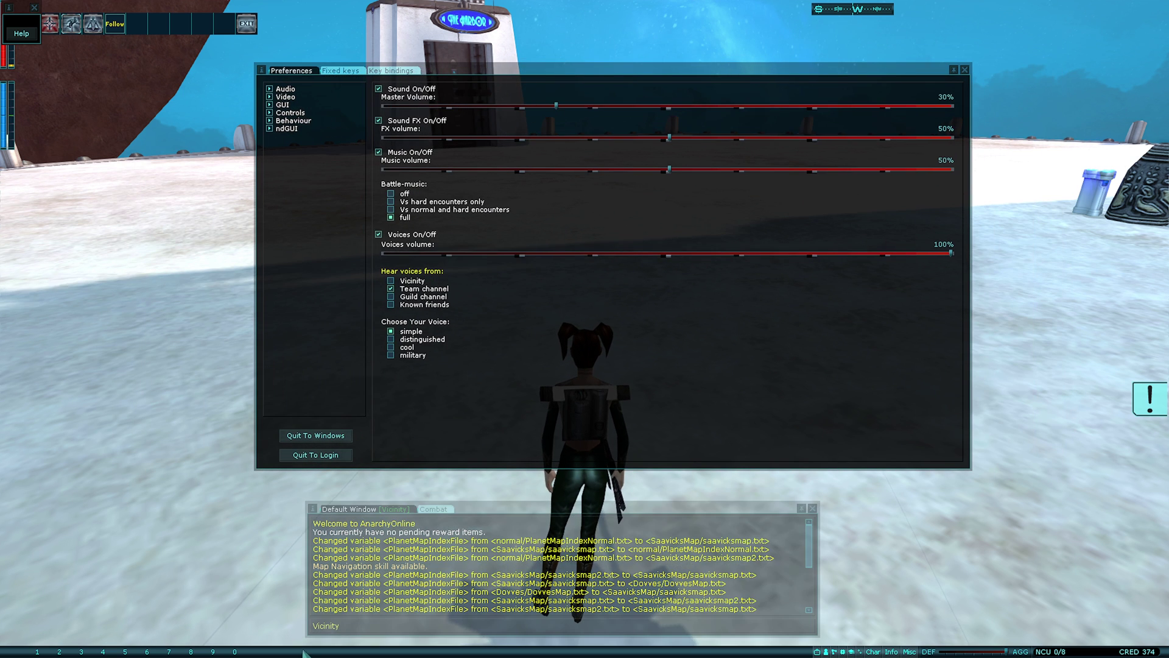
{"action": "left_click", "coordinate": [270, 105]}
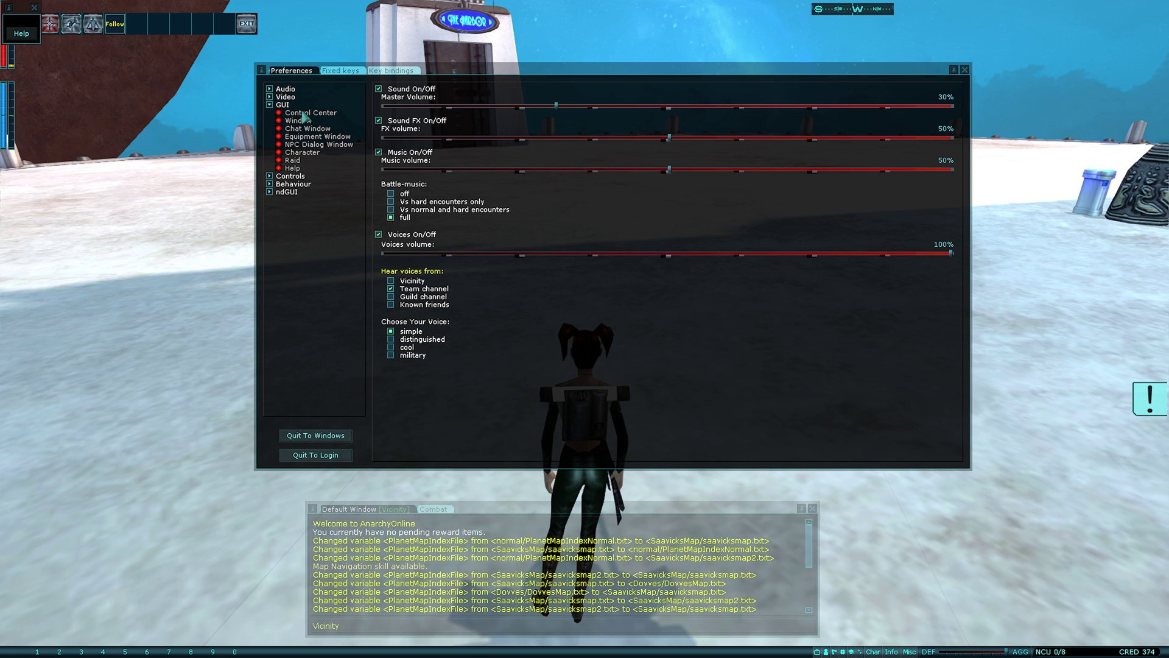
{"action": "left_click", "coordinate": [304, 120]}
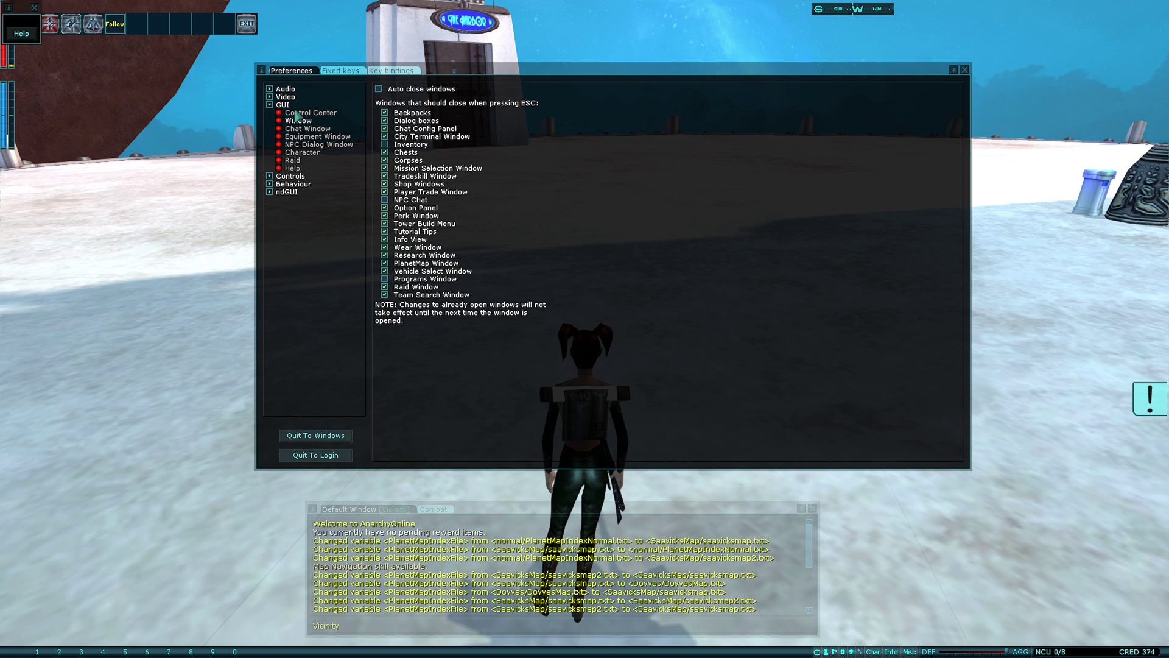
In Control Center settings, keep low fade at 100% and turn on the mini toolbar.
{"action": "left_click", "coordinate": [301, 113]}
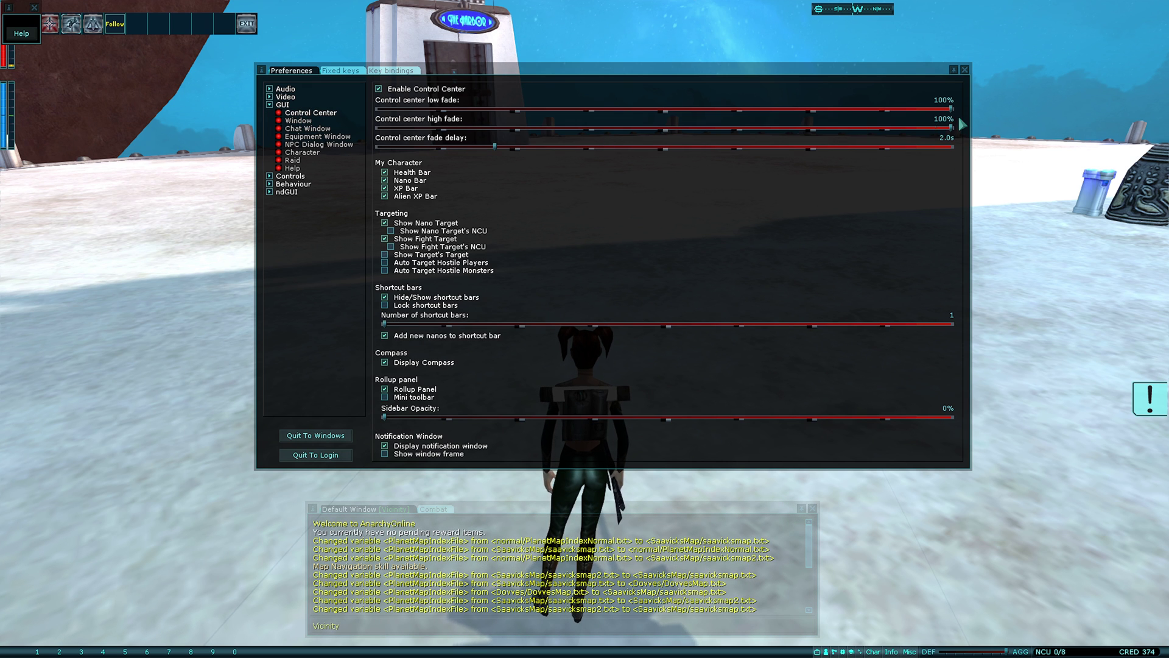
{"action": "left_click_drag", "start_coordinate": [951, 109], "coordinate": [611, 124]}
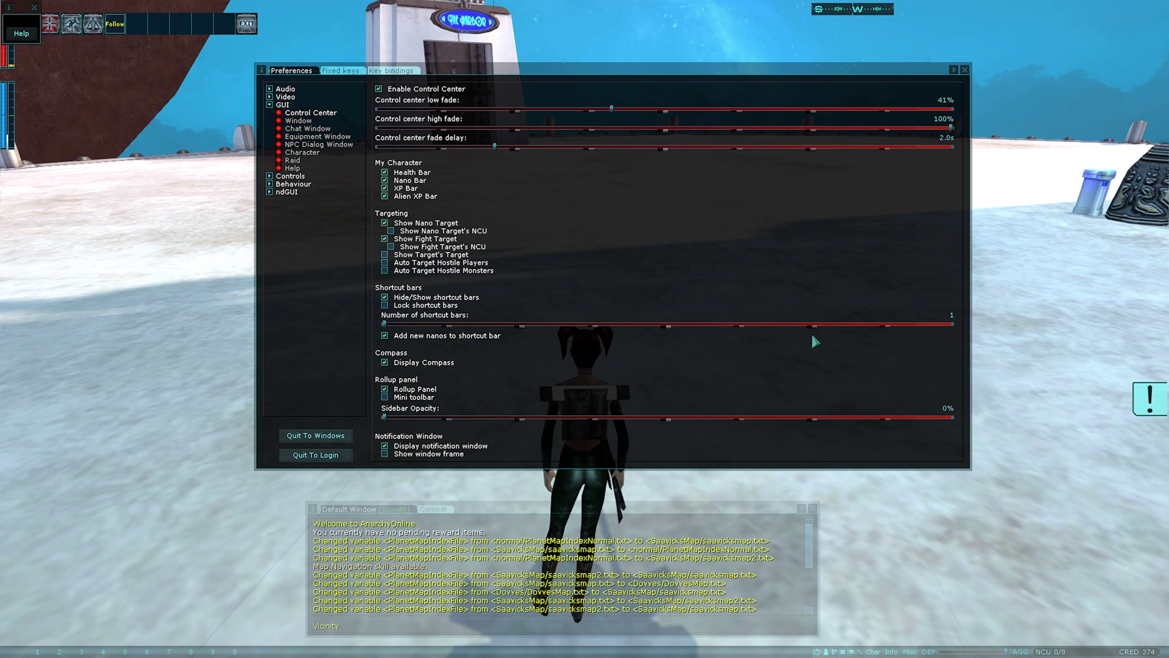
{"action": "left_click_drag", "start_coordinate": [611, 115], "coordinate": [1028, 120]}
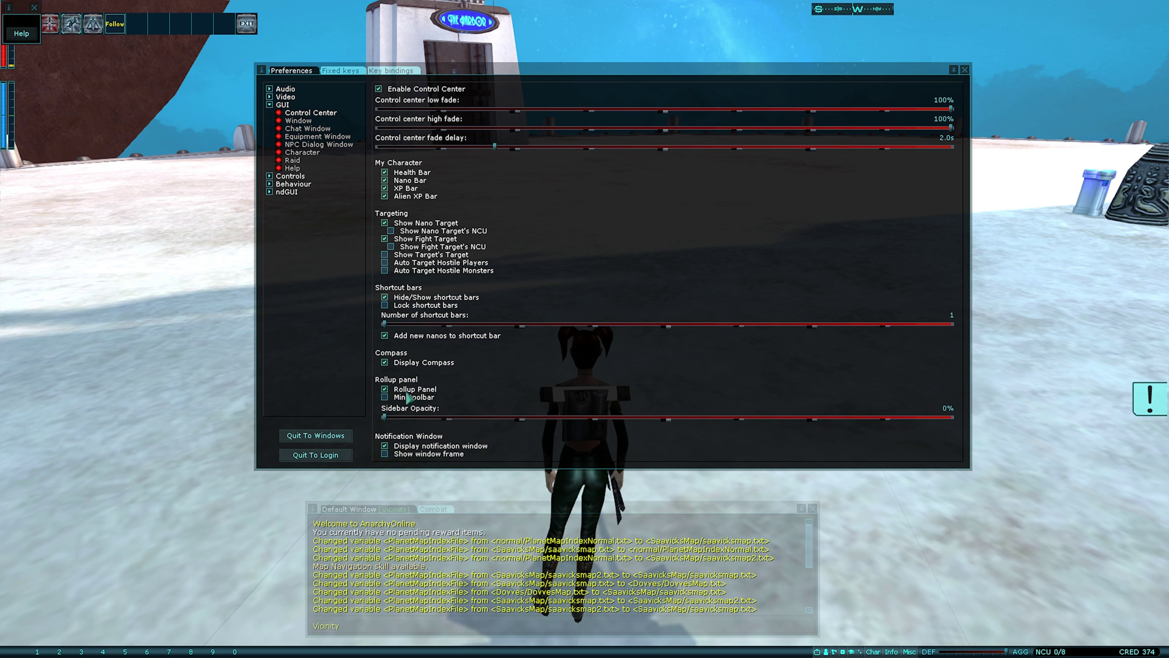
{"action": "left_click", "coordinate": [384, 397]}
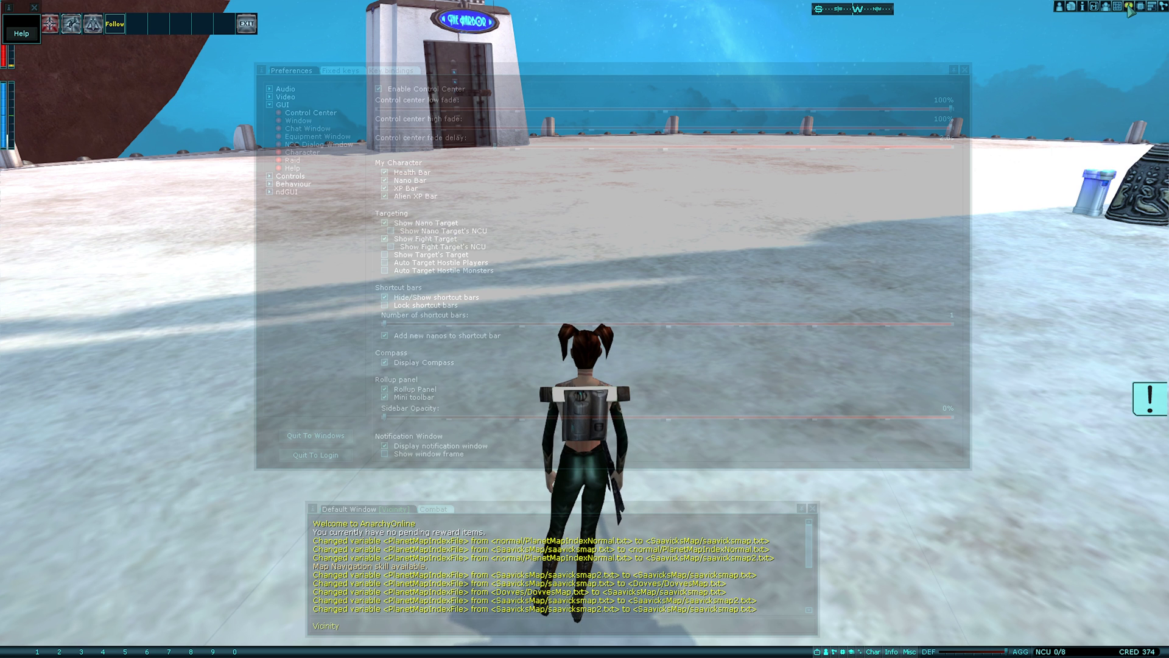
{"action": "mouse_move", "coordinate": [1119, 7]}
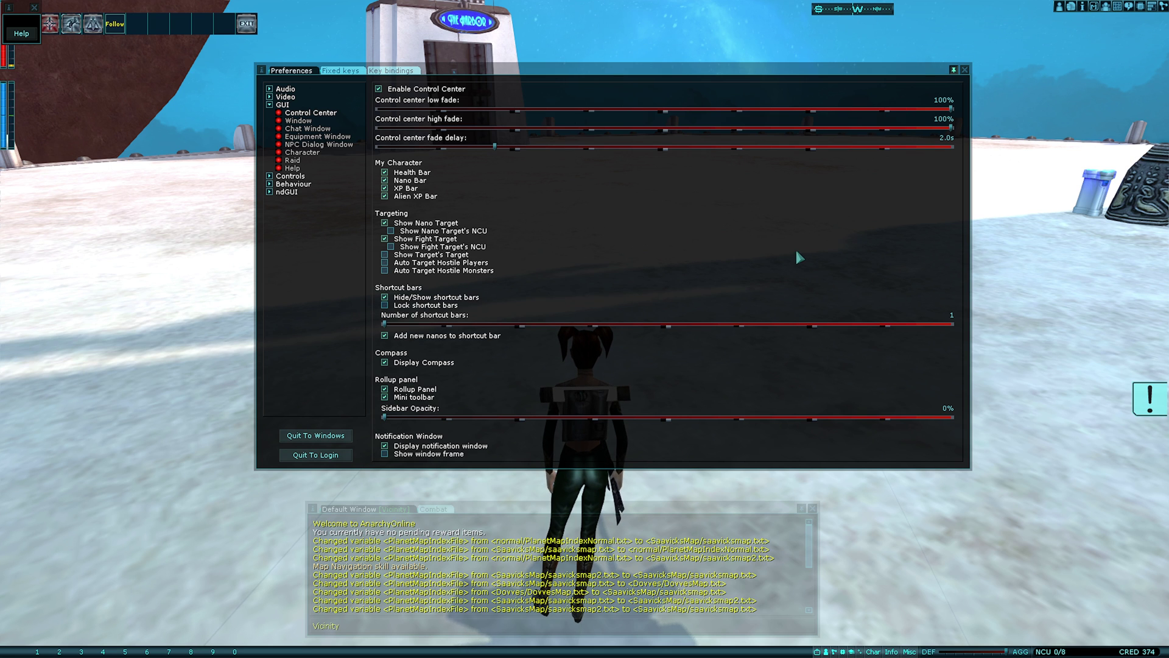
Turn on 'Wait for vertical sync' in the Video Settings page.
{"action": "left_click", "coordinate": [309, 121]}
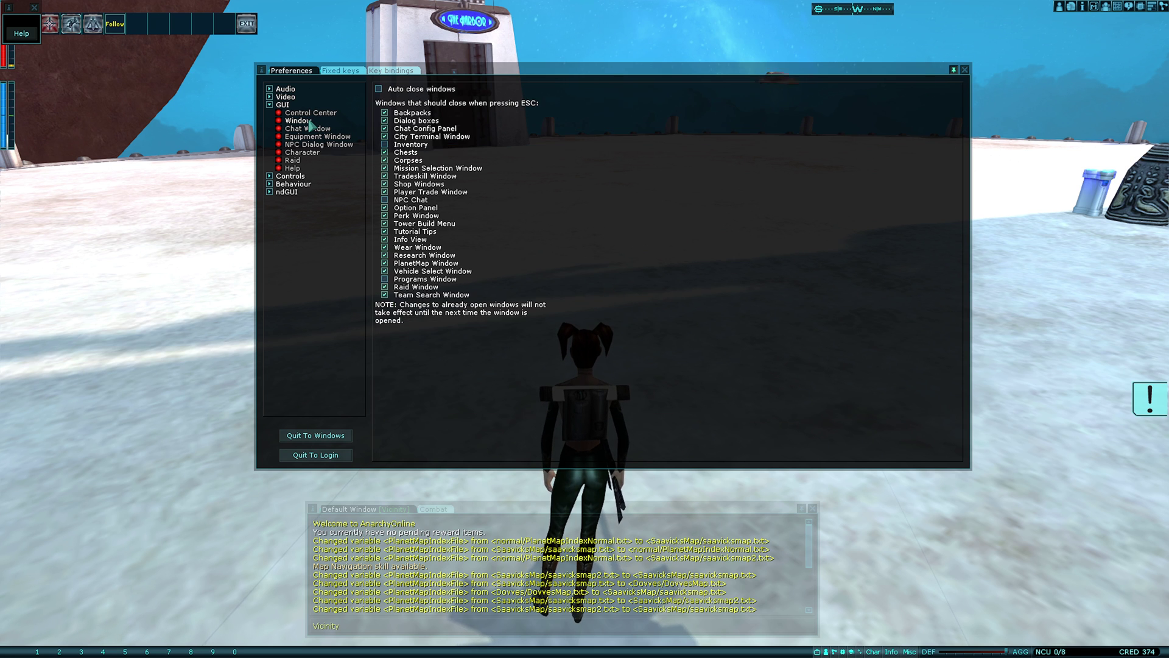
{"action": "left_click", "coordinate": [285, 98]}
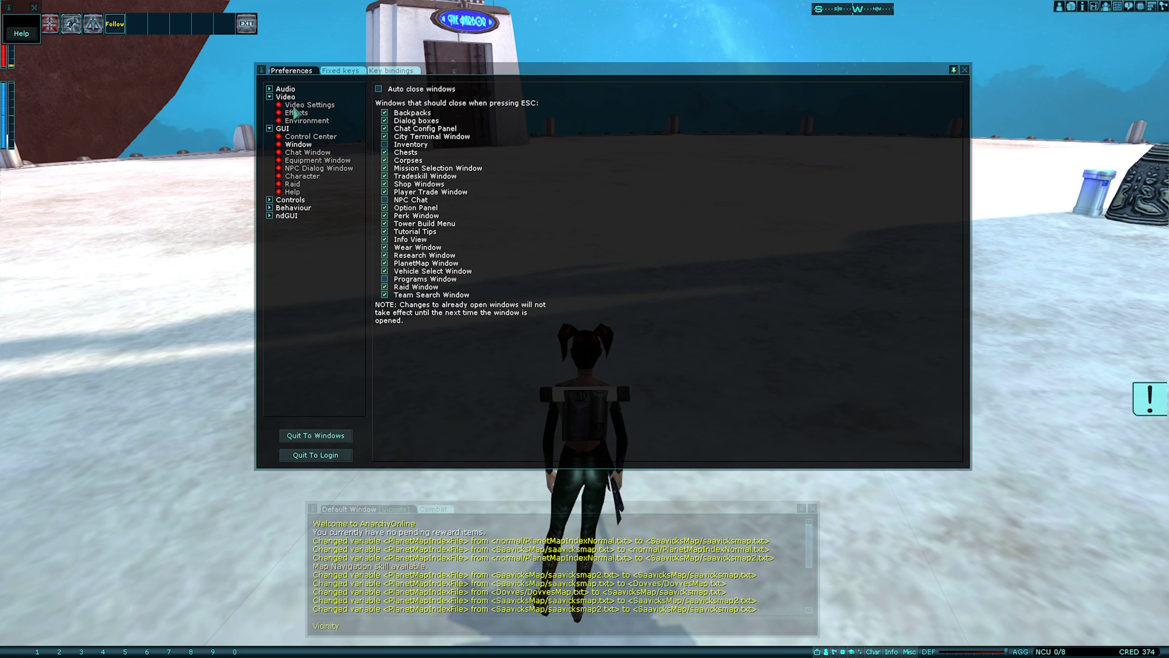
{"action": "left_click", "coordinate": [306, 105]}
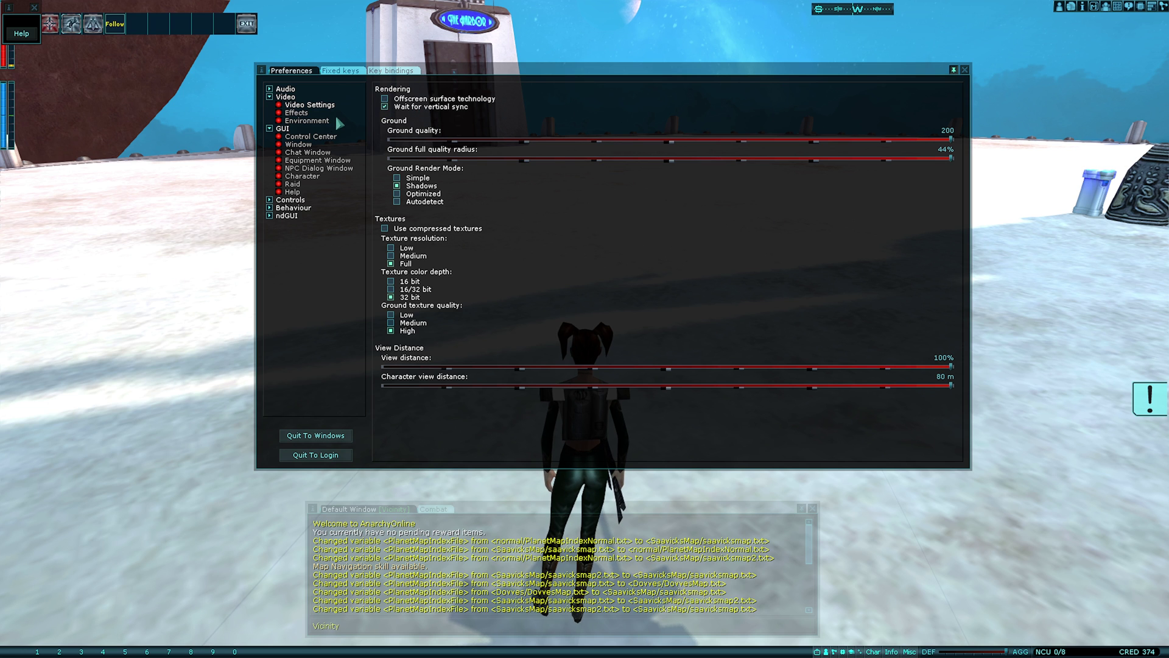
{"action": "left_click", "coordinate": [385, 107]}
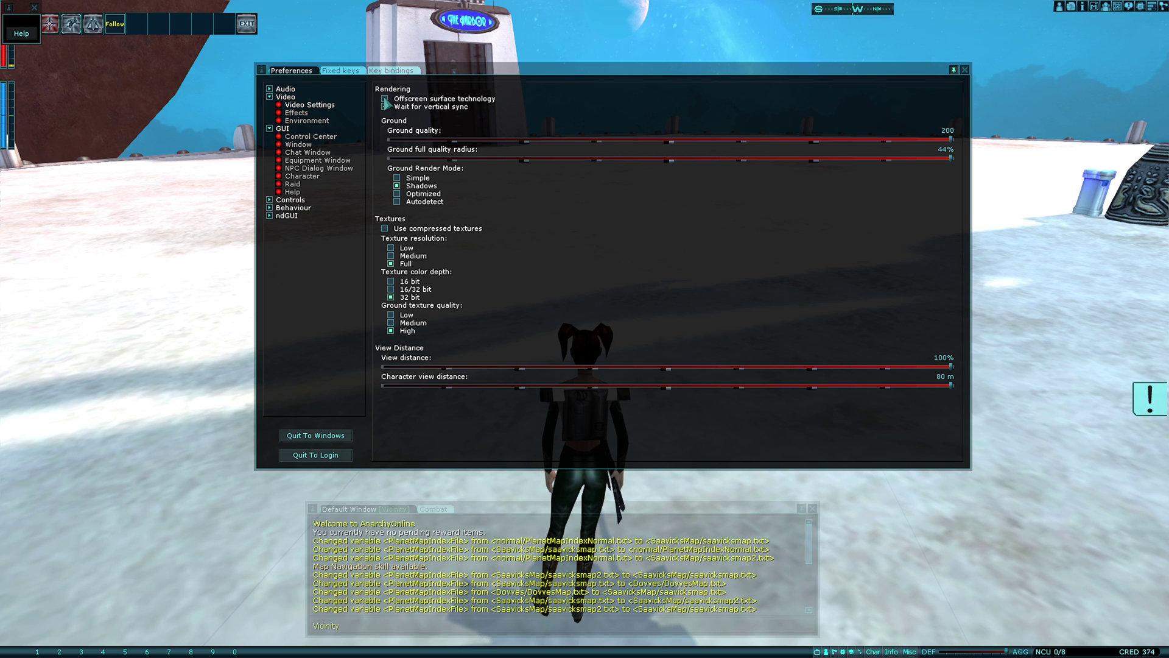
Review the Effects and Environment pages, then return to Video Settings.
{"action": "left_click", "coordinate": [303, 115]}
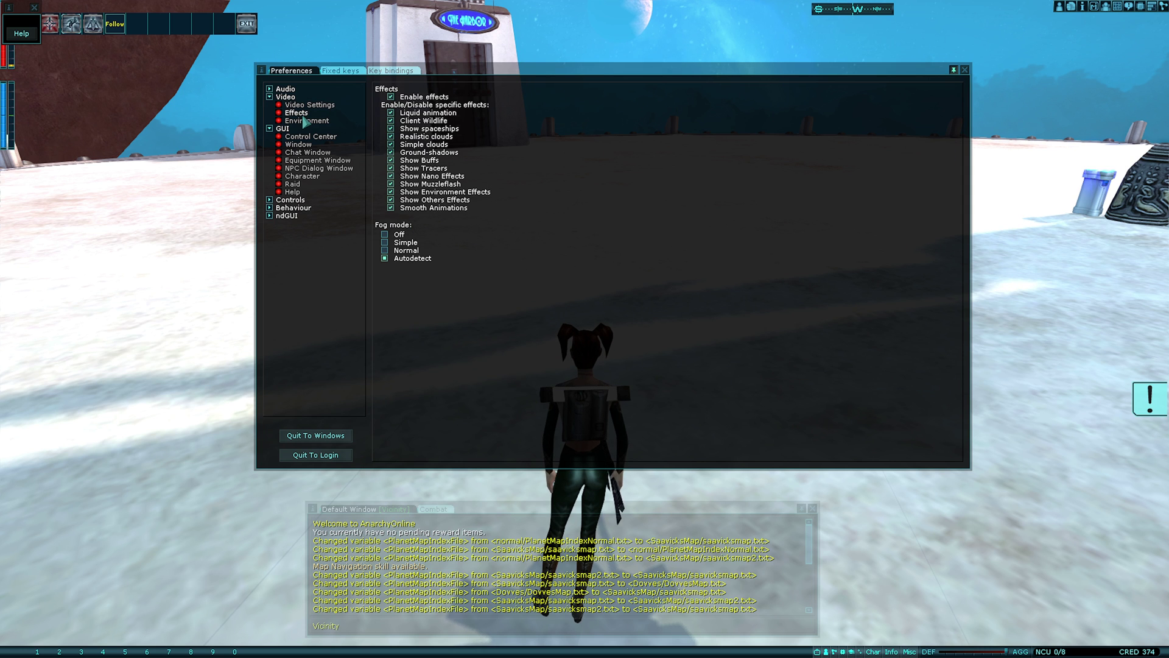
{"action": "left_click", "coordinate": [292, 121]}
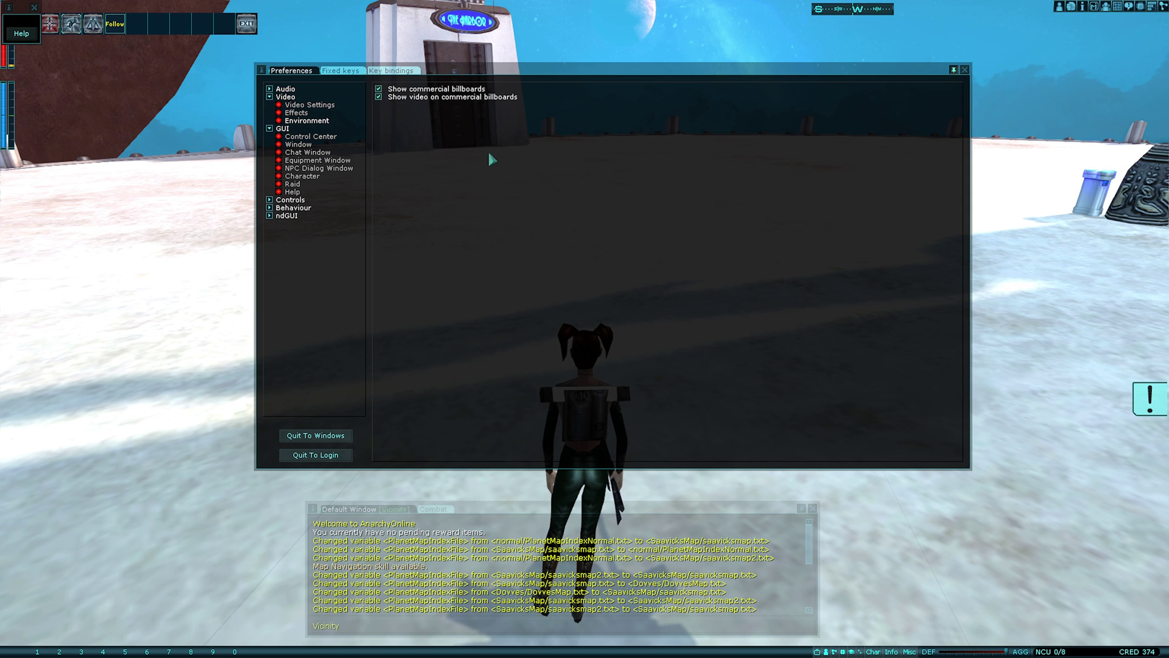
{"action": "left_click", "coordinate": [308, 114]}
{"action": "left_click", "coordinate": [309, 105]}
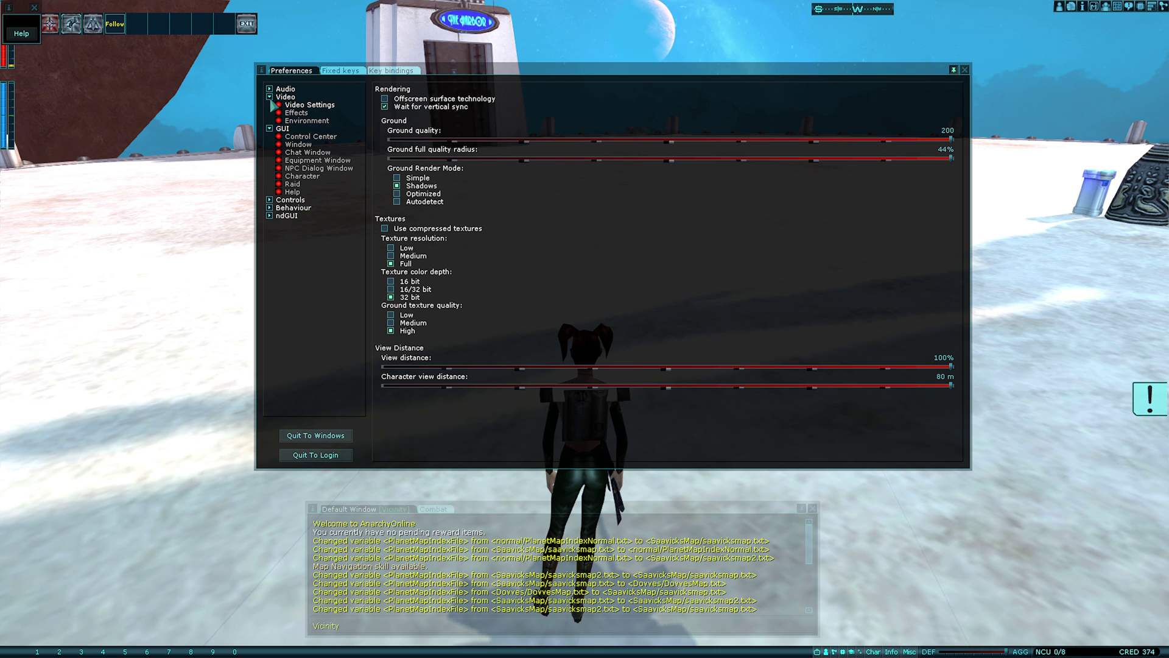
Show the Camera settings under Behaviour and Controls, toggling 'Use nobob camera' off and back on.
{"action": "left_click", "coordinate": [269, 208]}
{"action": "left_click", "coordinate": [269, 199]}
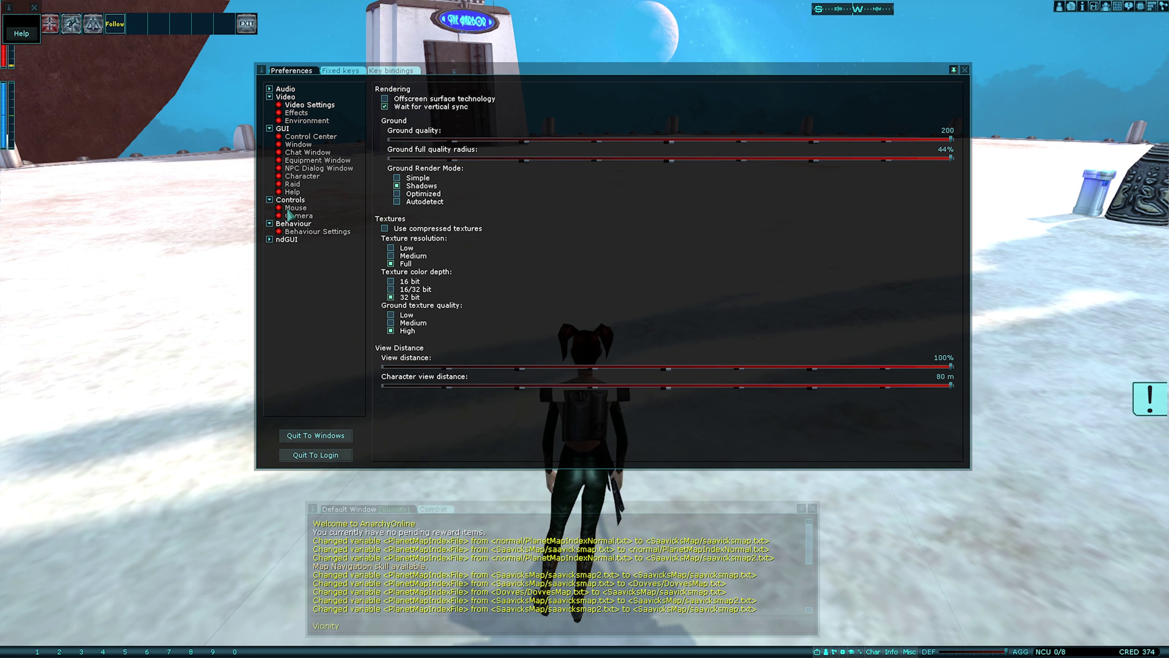
{"action": "left_click", "coordinate": [297, 216]}
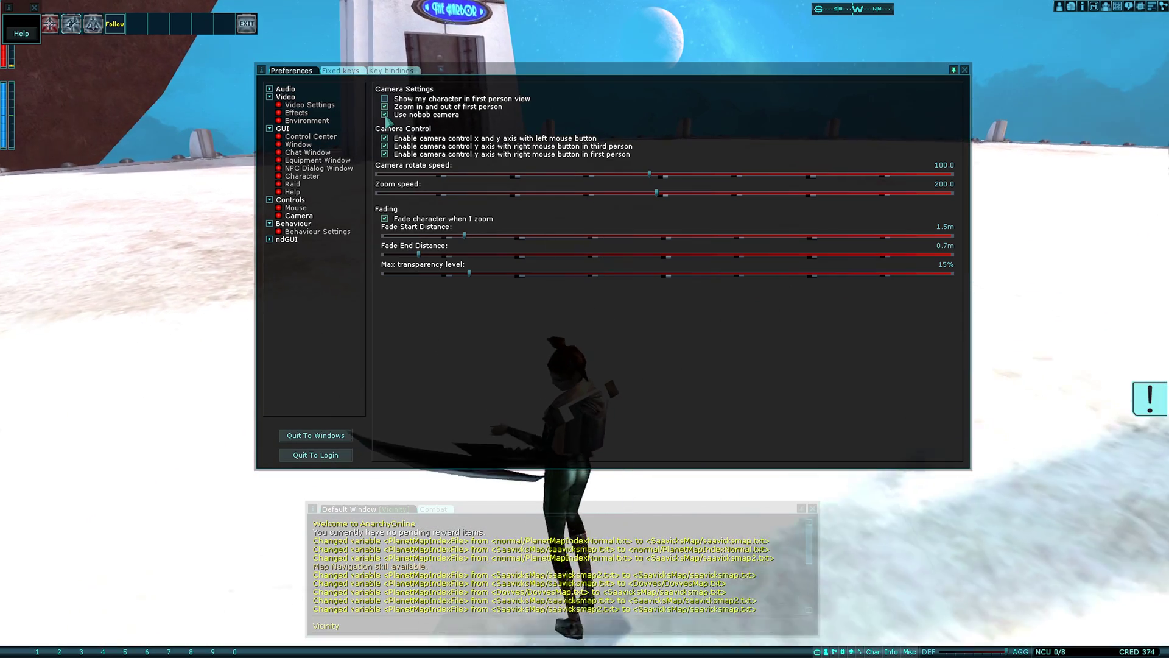
{"action": "left_click", "coordinate": [385, 119]}
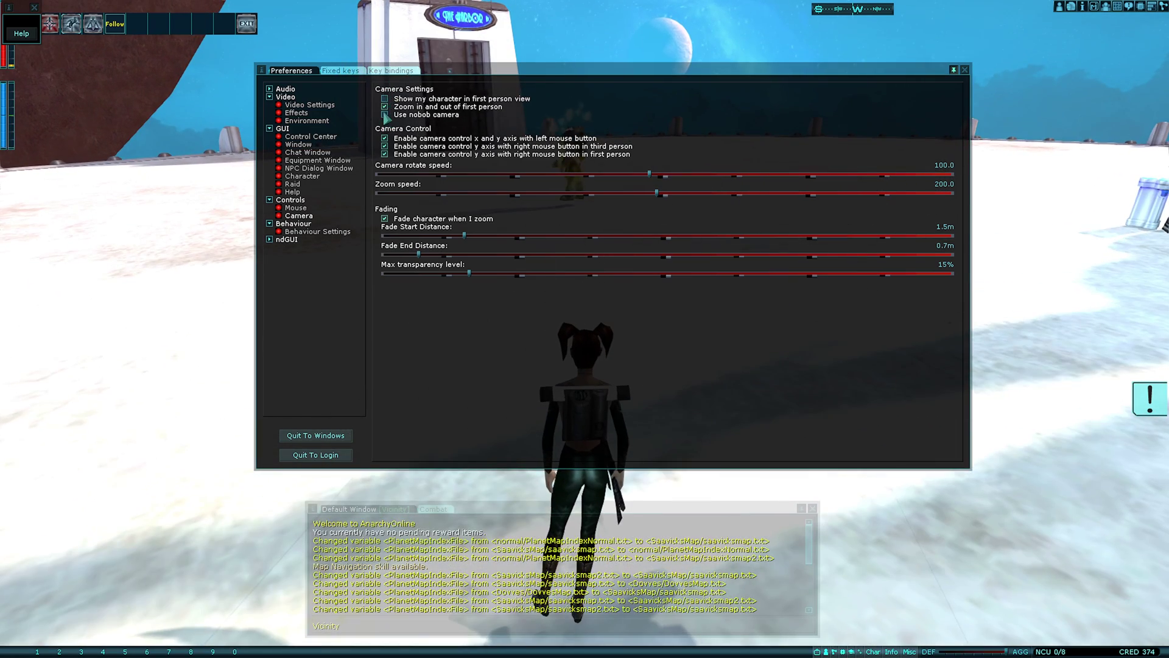
{"action": "left_click", "coordinate": [385, 114]}
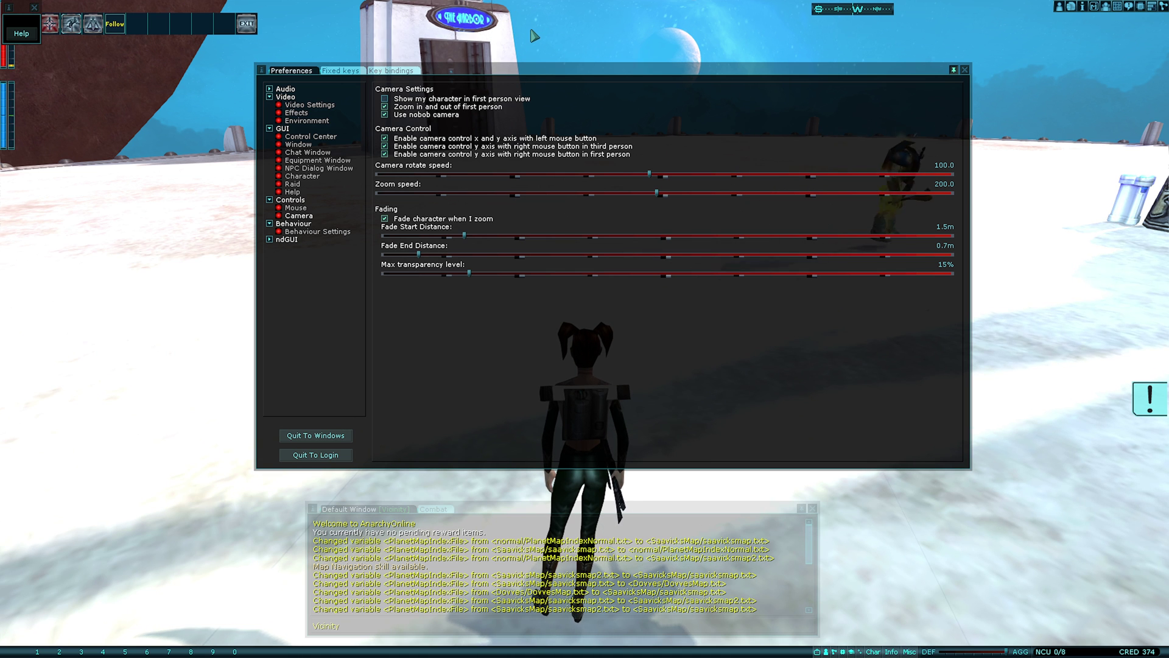
Run forward and turn east, close Preferences, and close the help floater.
{"action": "key", "text": "w"}
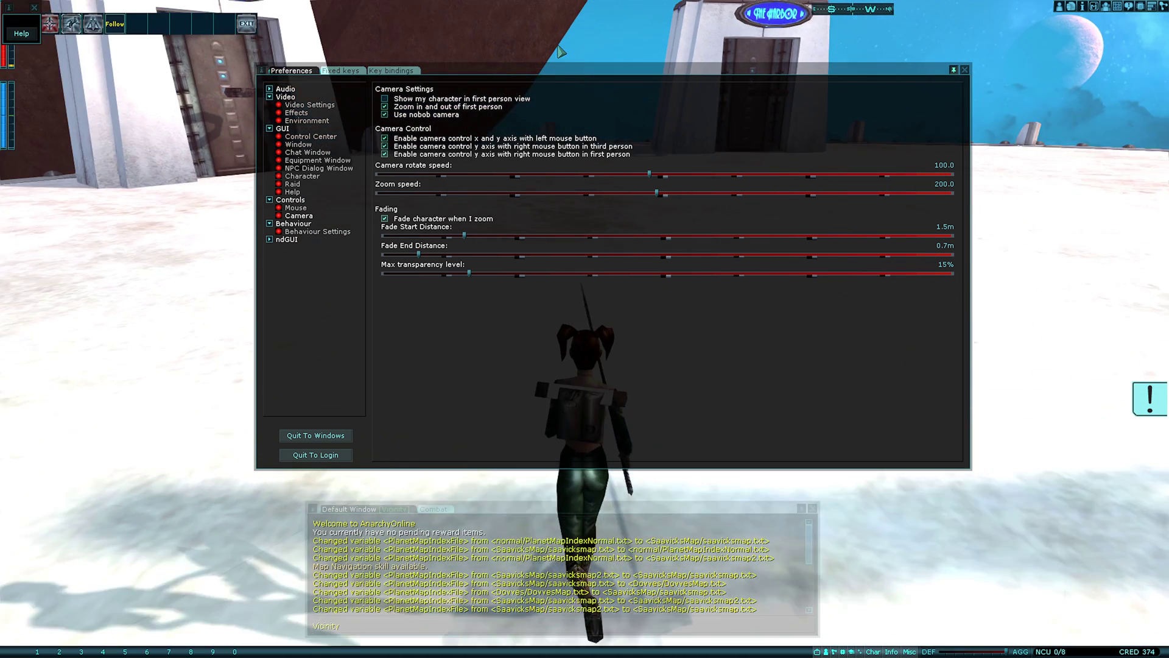
{"action": "key", "text": "d"}
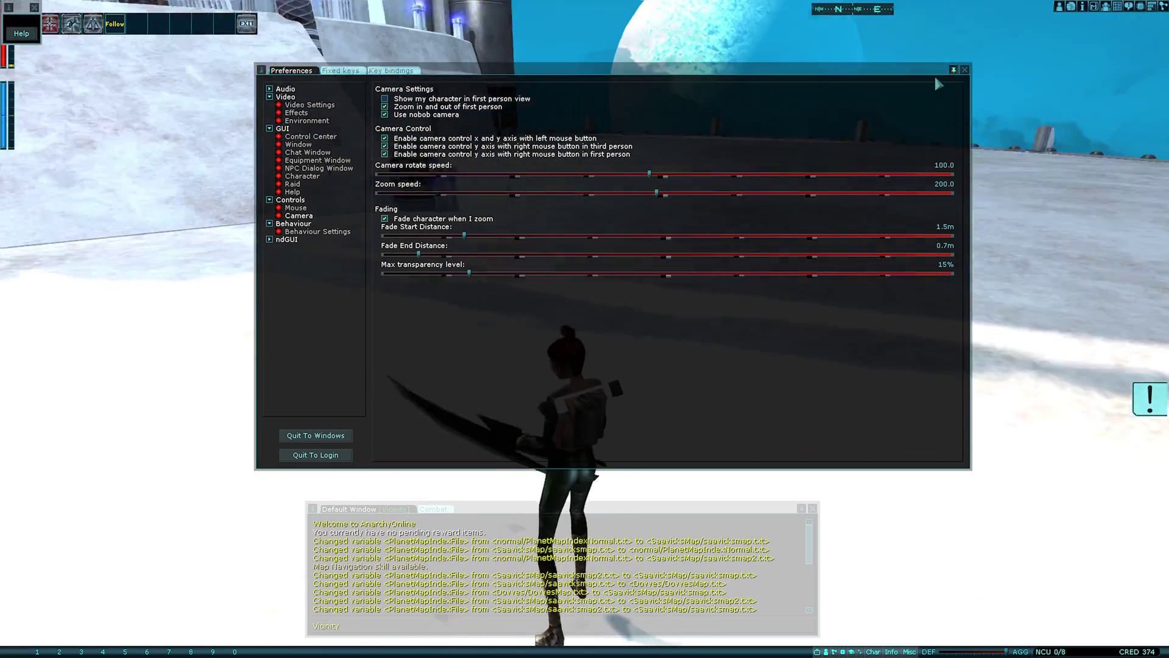
{"action": "left_click", "coordinate": [964, 70]}
{"action": "key", "text": "w"}
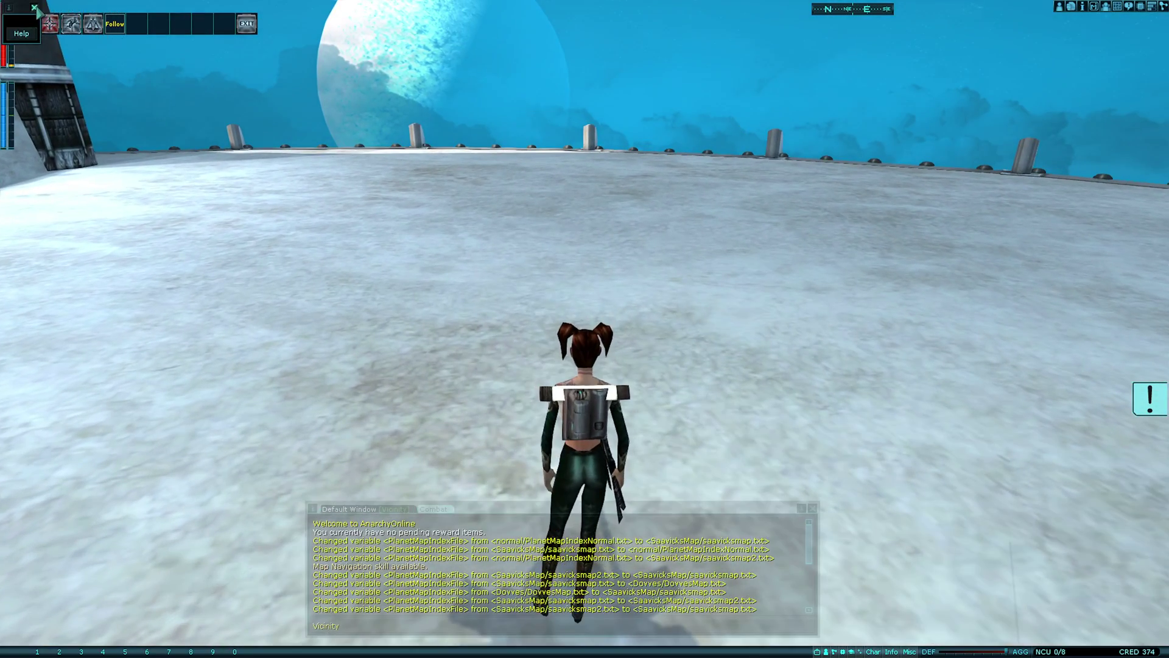
{"action": "left_click", "coordinate": [34, 7]}
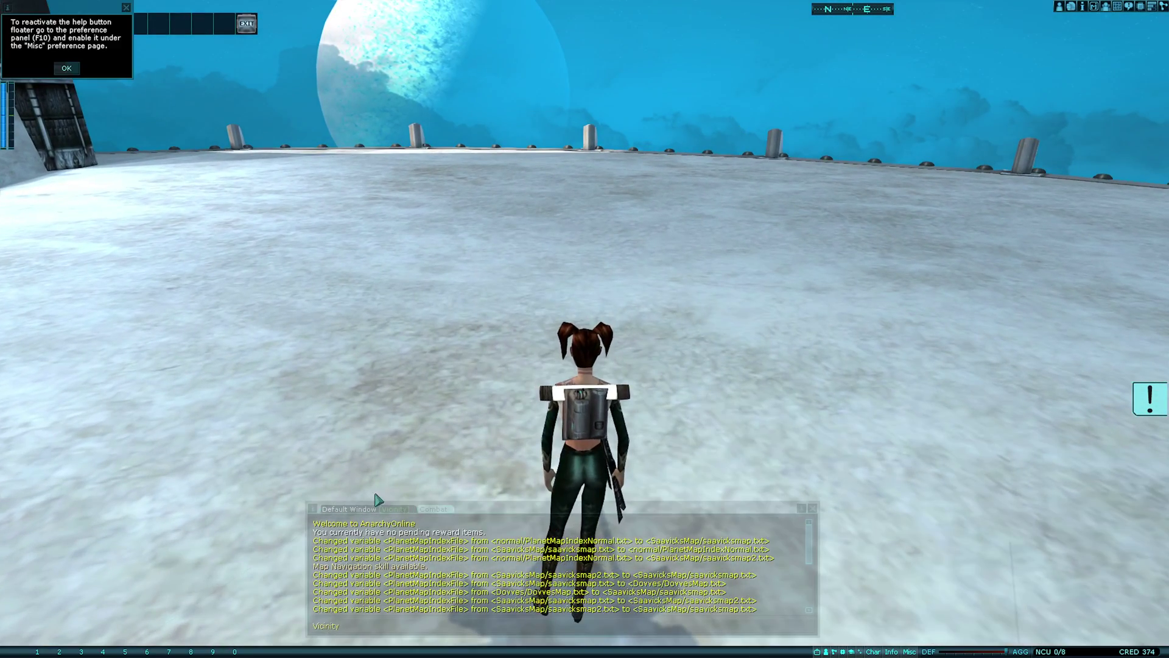
Raise the chat window, move the shortcut bar lower left, and dismiss the help and petition notices.
{"action": "left_click_drag", "start_coordinate": [560, 508], "coordinate": [546, 466]}
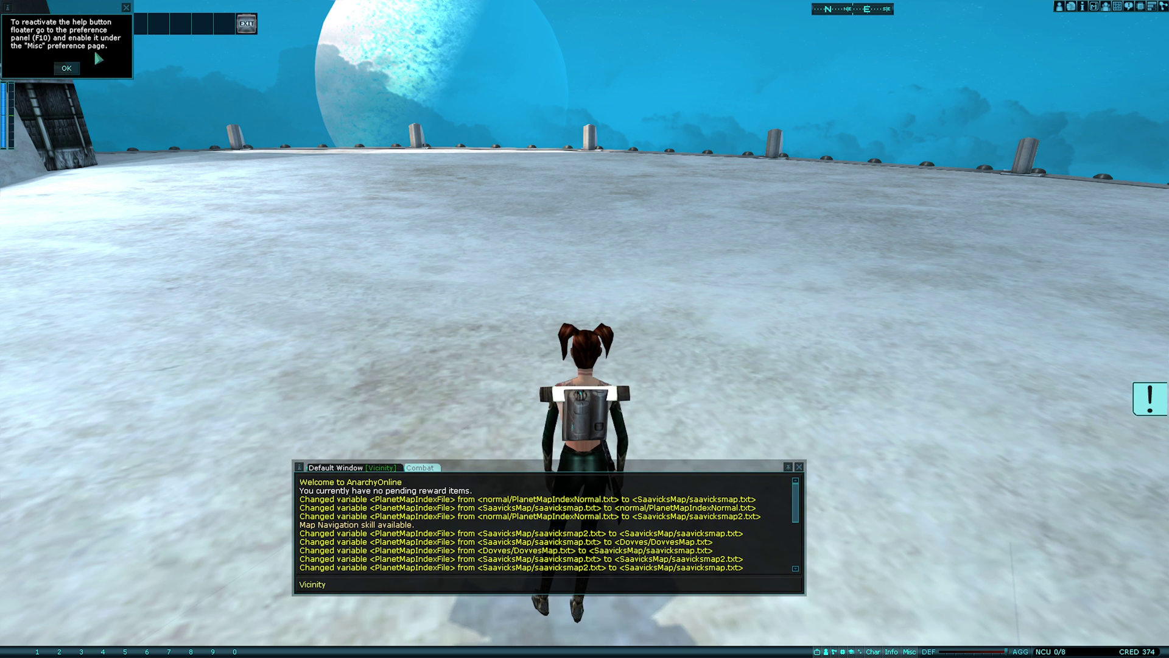
{"action": "left_click", "coordinate": [67, 68]}
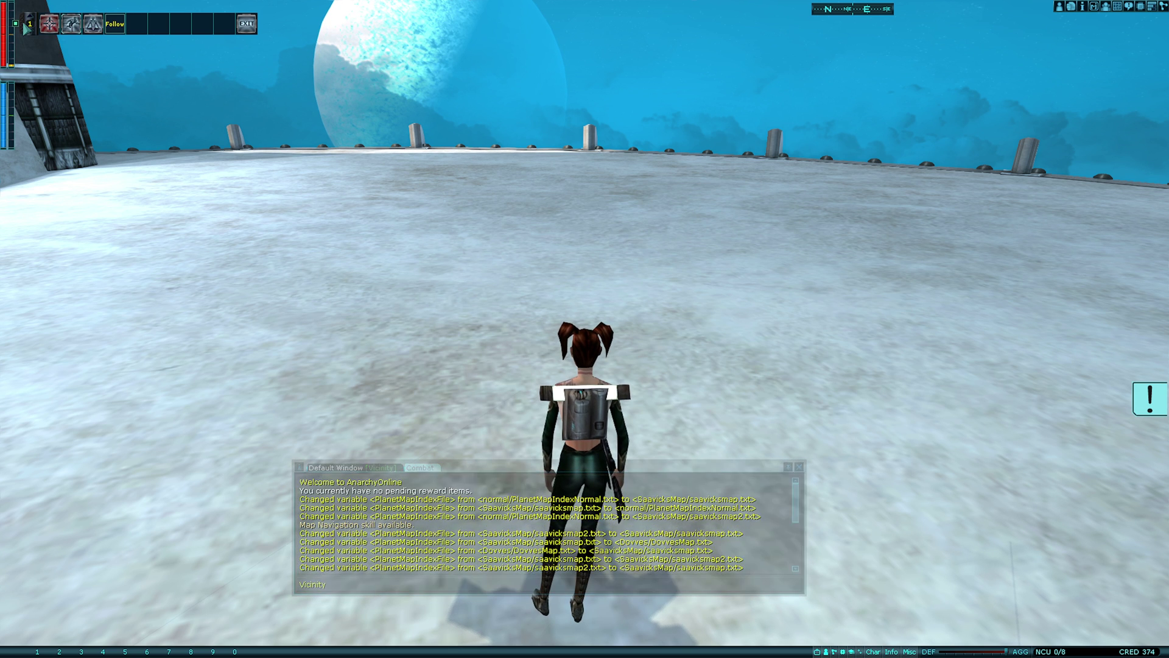
{"action": "left_click_drag", "start_coordinate": [25, 25], "coordinate": [156, 615]}
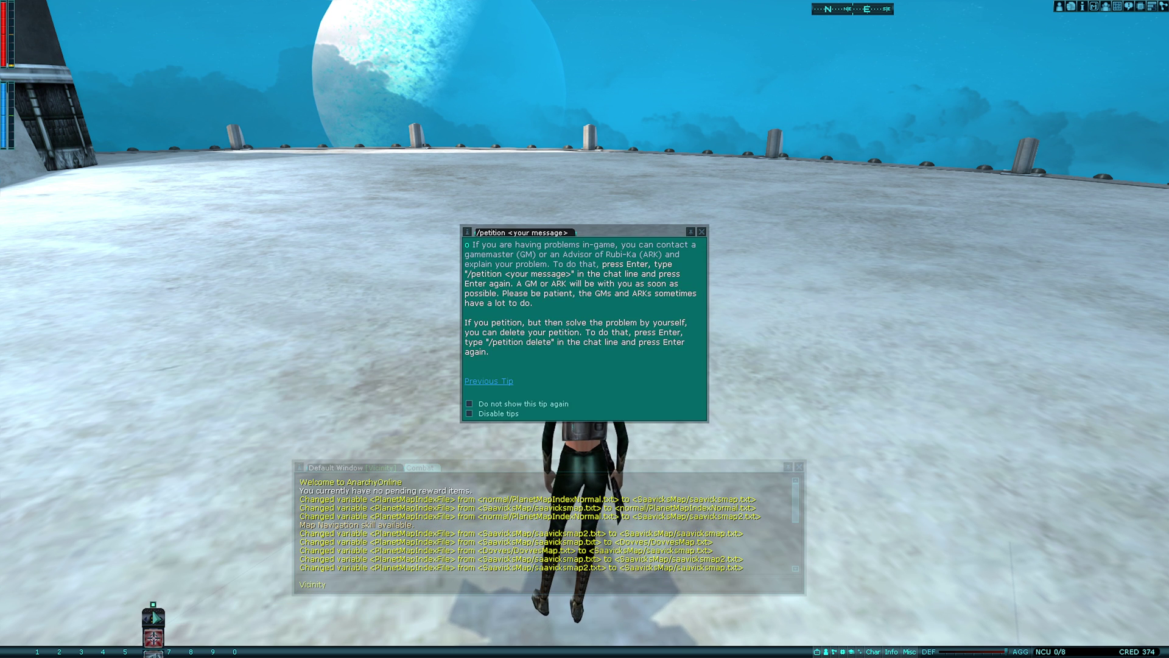
{"action": "left_click", "coordinate": [701, 231]}
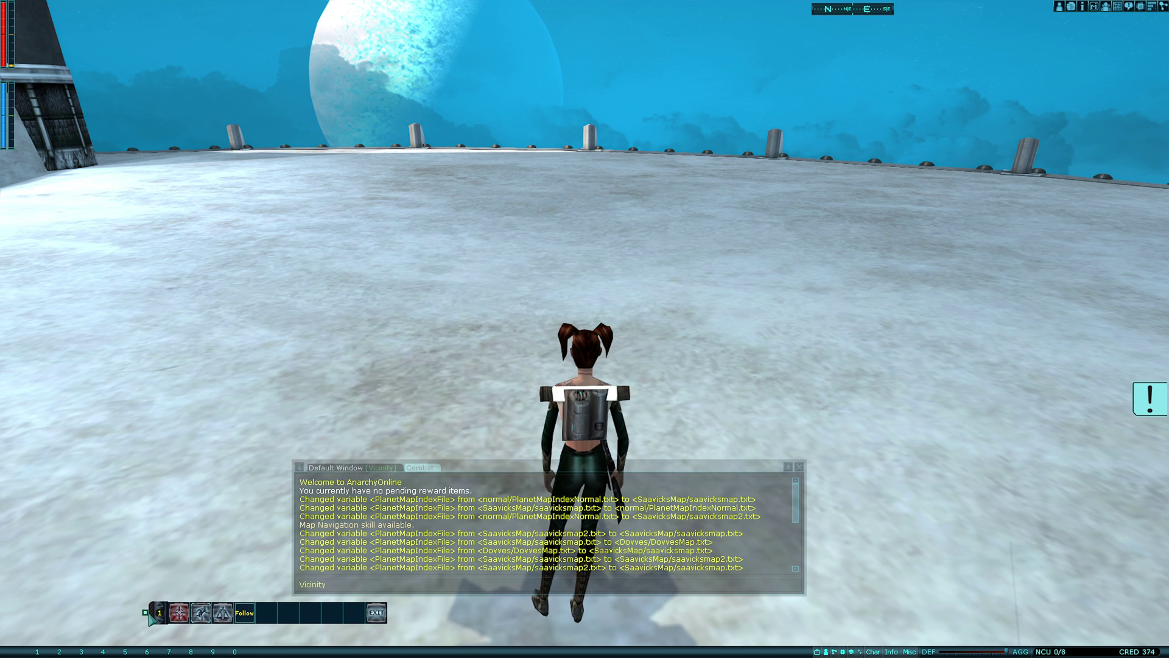
{"action": "left_click", "coordinate": [842, 652]}
{"action": "left_click", "coordinate": [843, 652]}
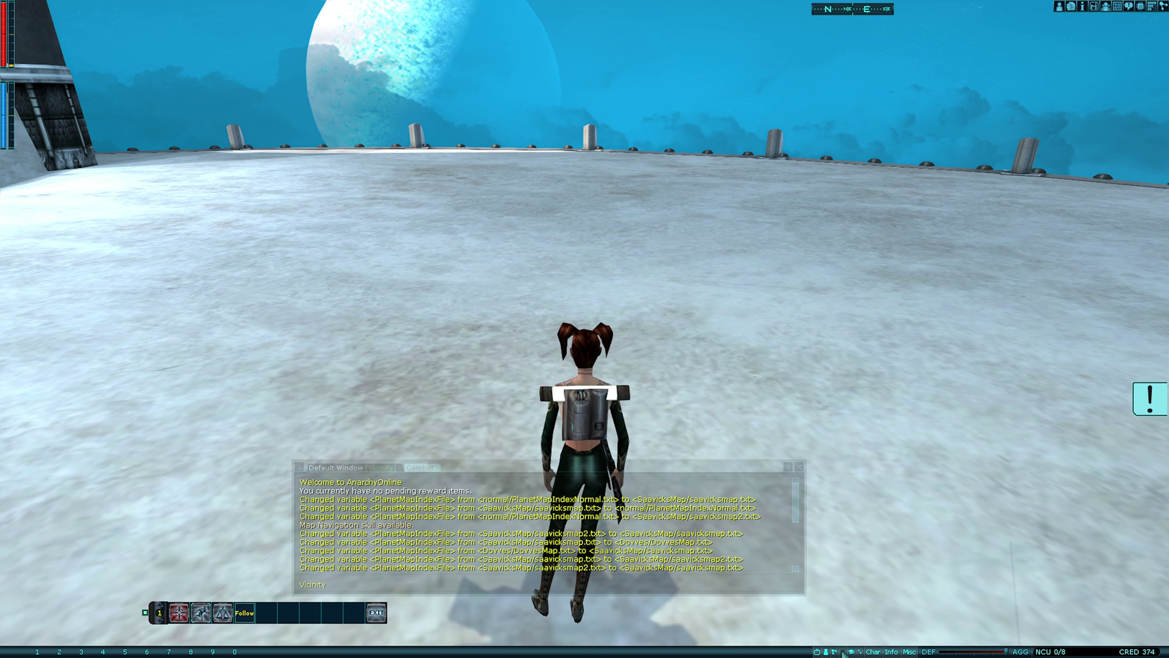
Under ndGUI > Settings, untick 'Enable auto-hide' and tick the Quick Options and Perk Actions buttons.
{"action": "key", "text": "ctrl+o"}
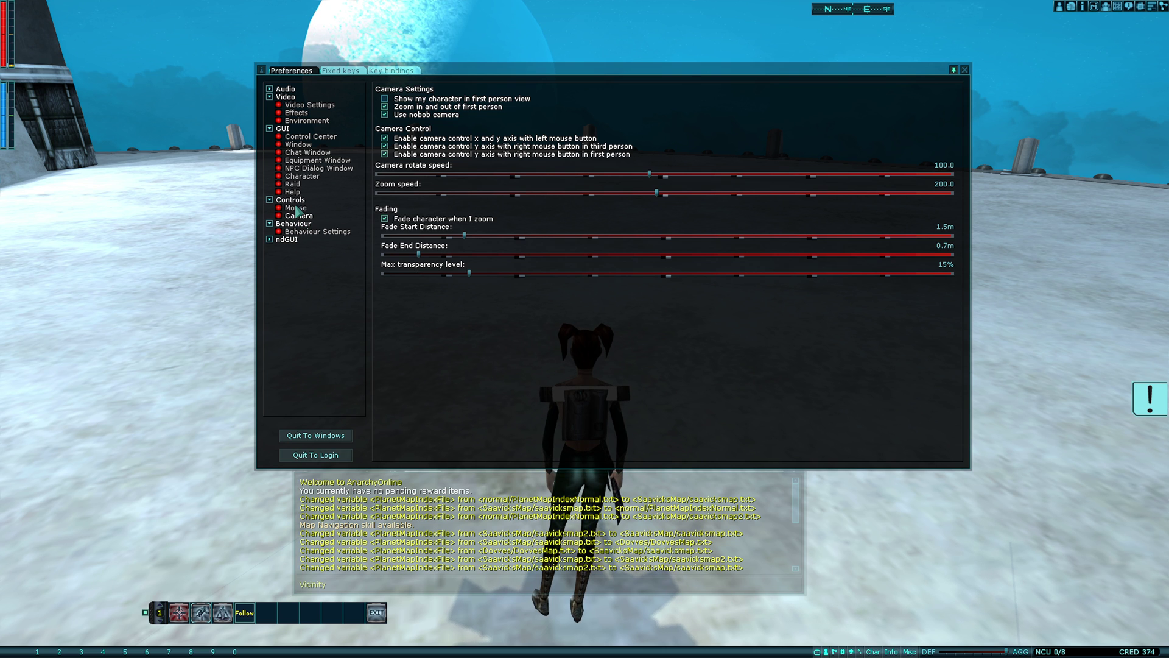
{"action": "left_click", "coordinate": [269, 241]}
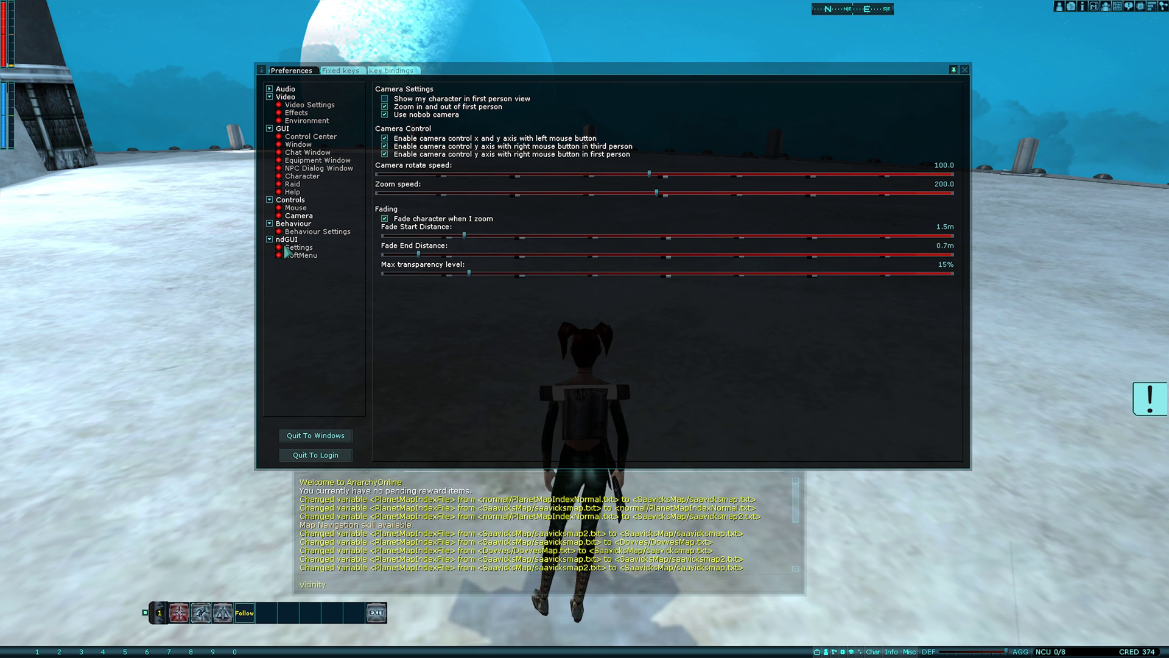
{"action": "left_click", "coordinate": [284, 248]}
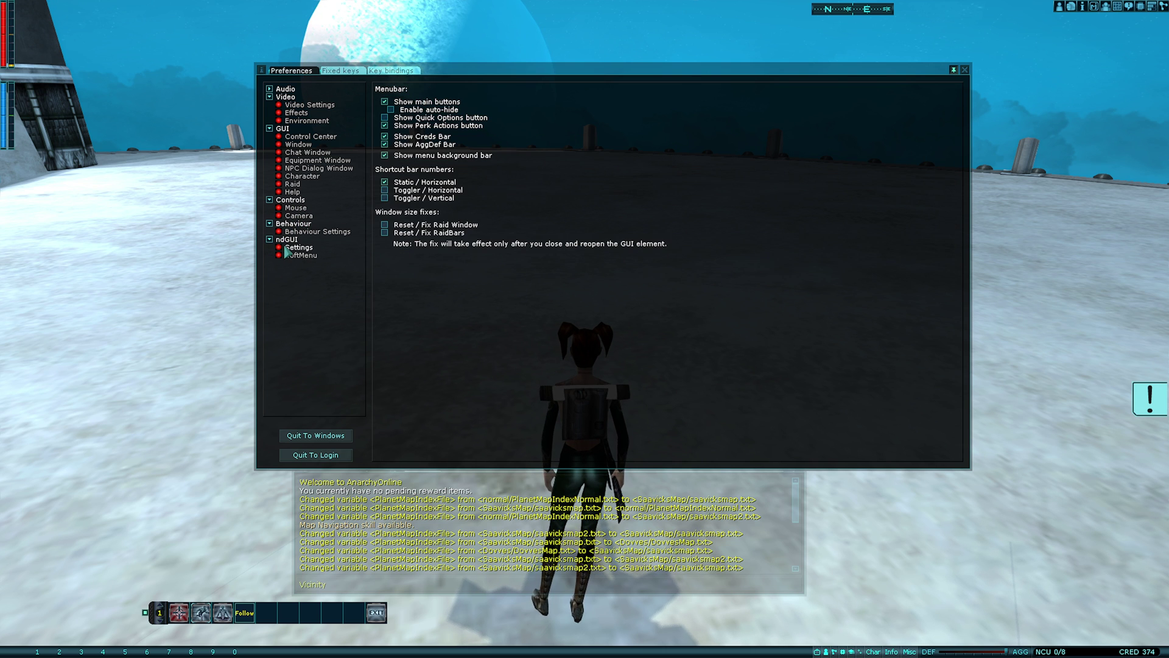
{"action": "left_click", "coordinate": [390, 111]}
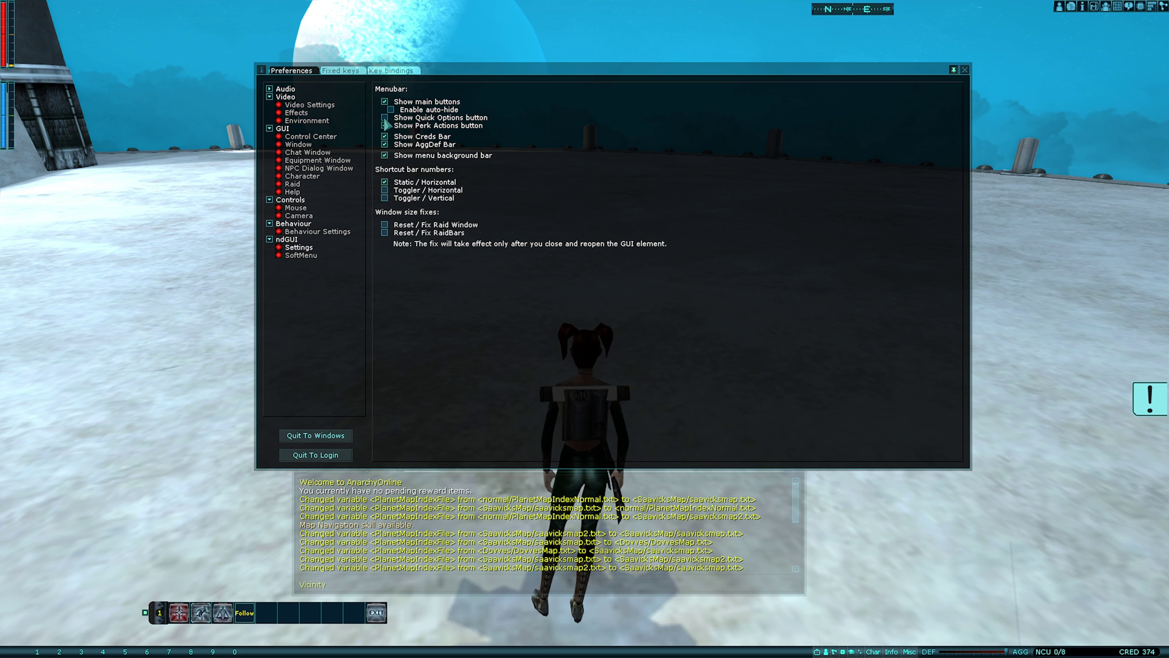
{"action": "left_click", "coordinate": [385, 118]}
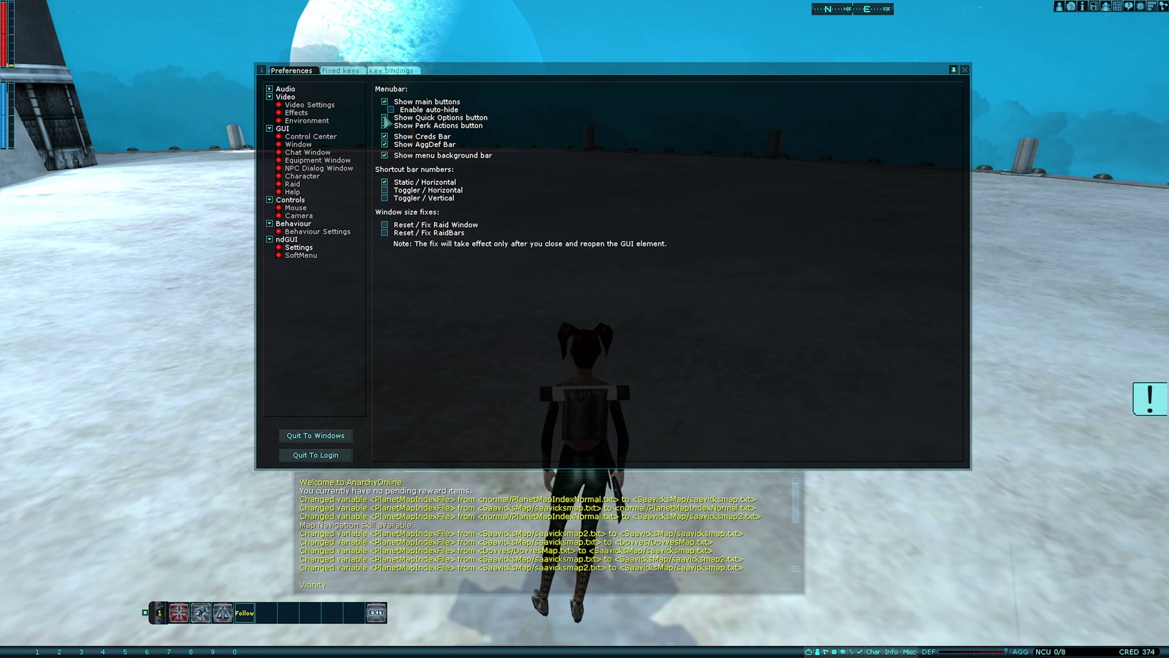
{"action": "left_click", "coordinate": [385, 126]}
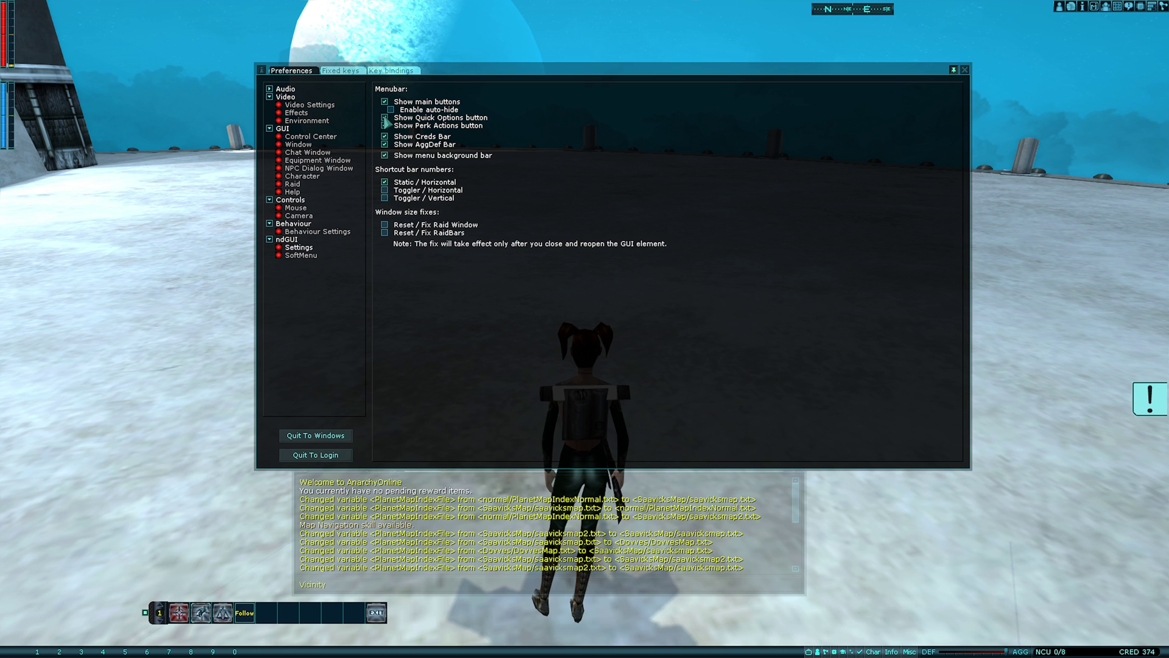
{"action": "left_click", "coordinate": [860, 650]}
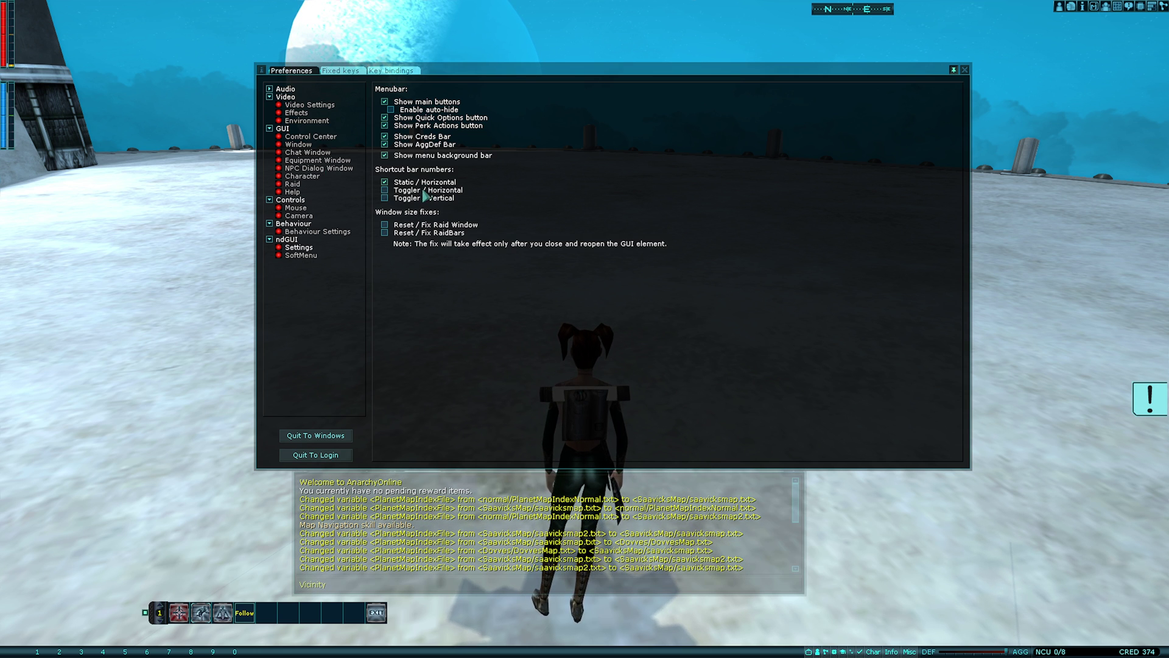
Open the SoftMenu button configuration and confirm the bottom-bar inventory icon opens and closes the inventory.
{"action": "left_click", "coordinate": [294, 258]}
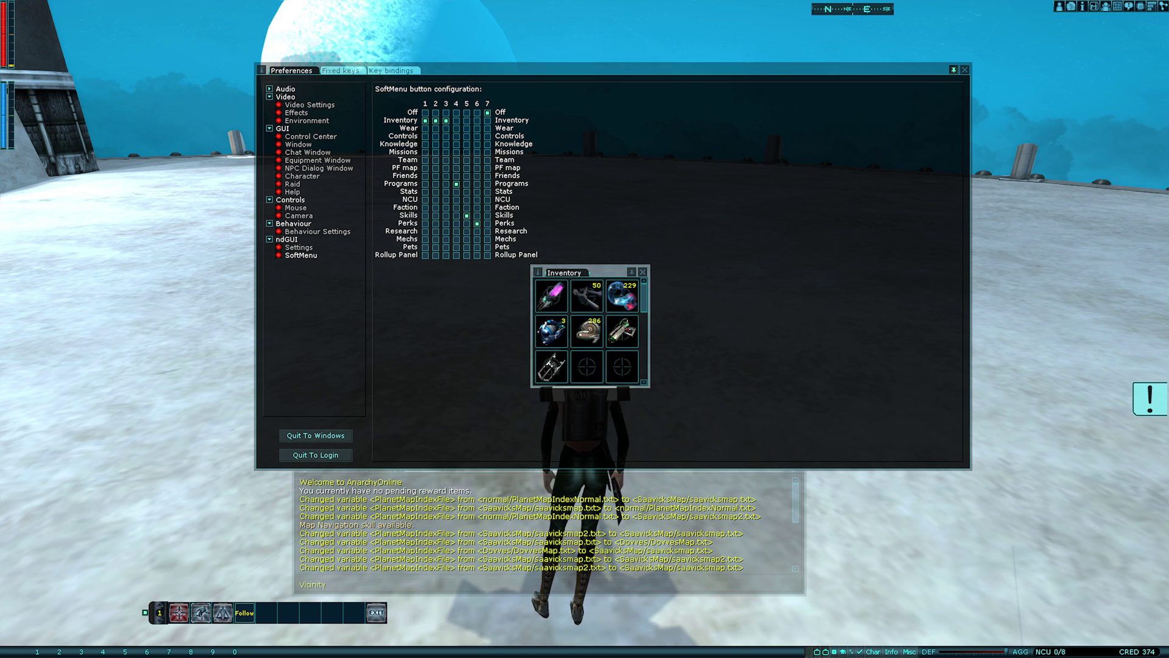
{"action": "left_click", "coordinate": [820, 652]}
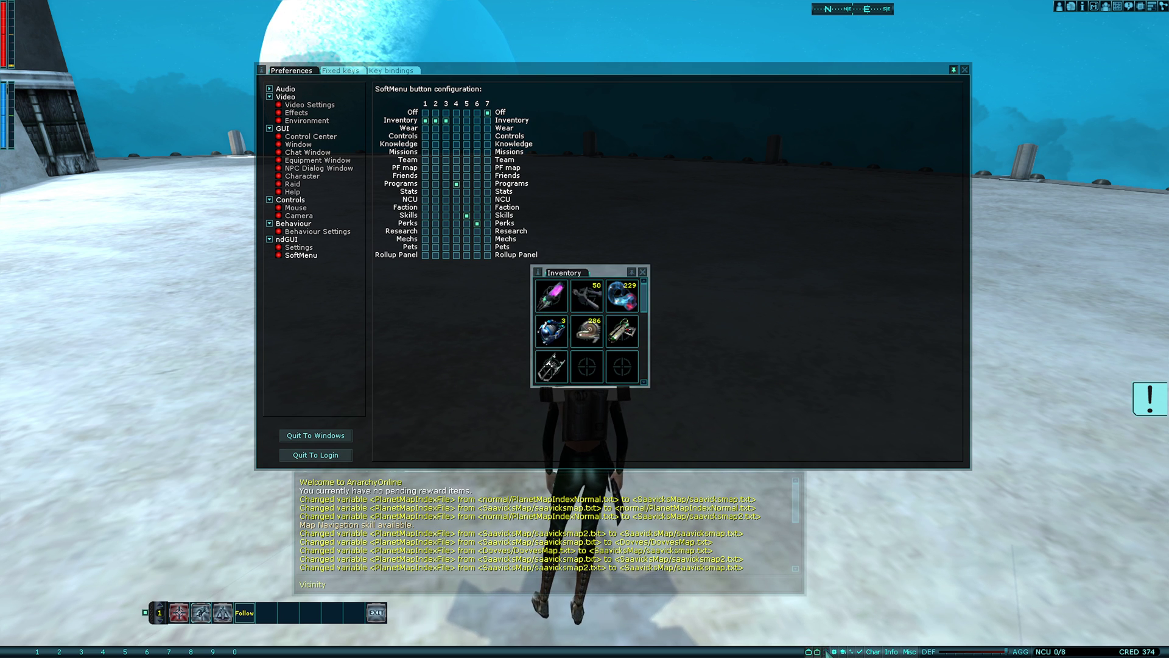
{"action": "left_click", "coordinate": [826, 652]}
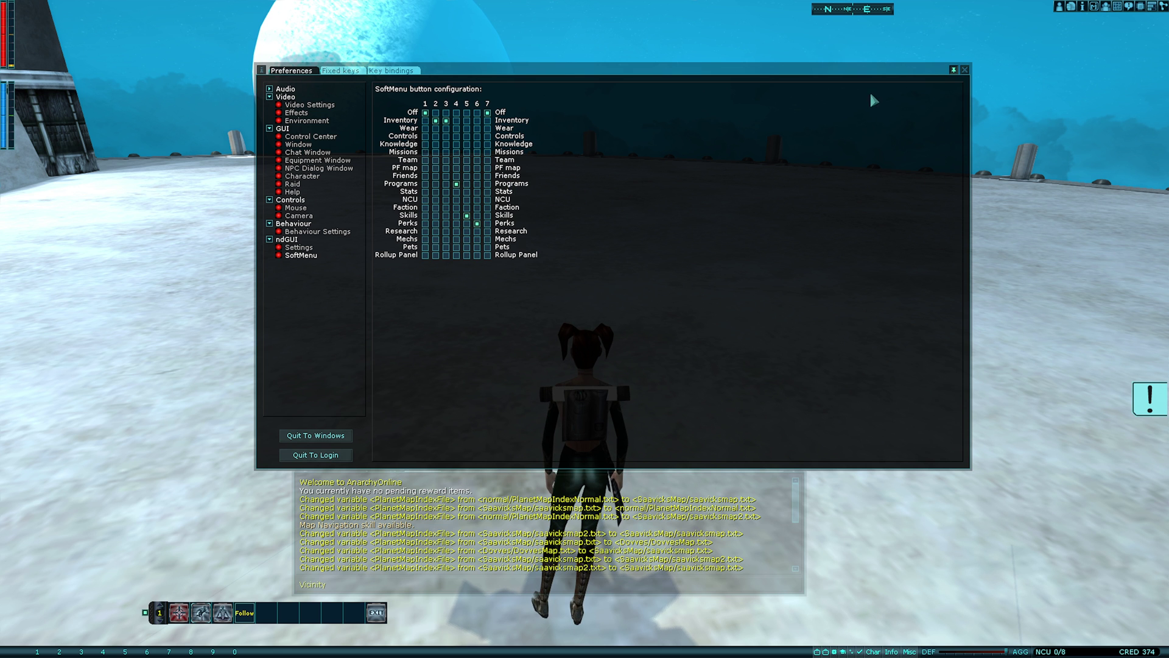
Close Preferences, move the Default Window tab after Combat, and open Chat Configuration.
{"action": "left_click", "coordinate": [965, 70]}
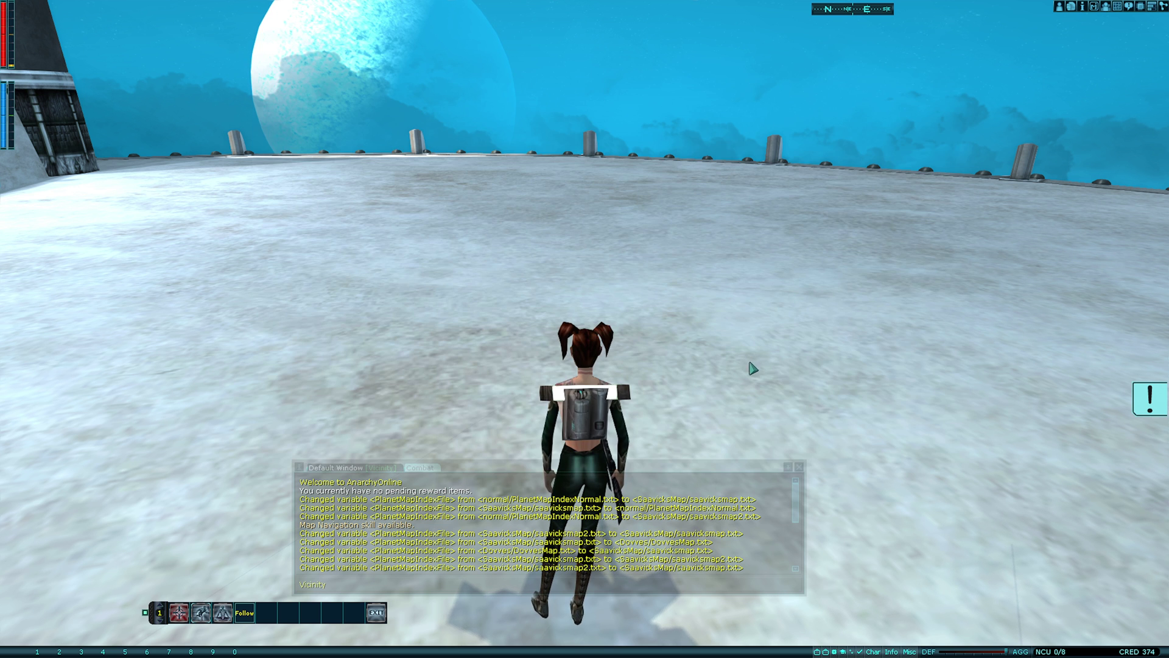
{"action": "left_click_drag", "start_coordinate": [336, 468], "coordinate": [389, 467]}
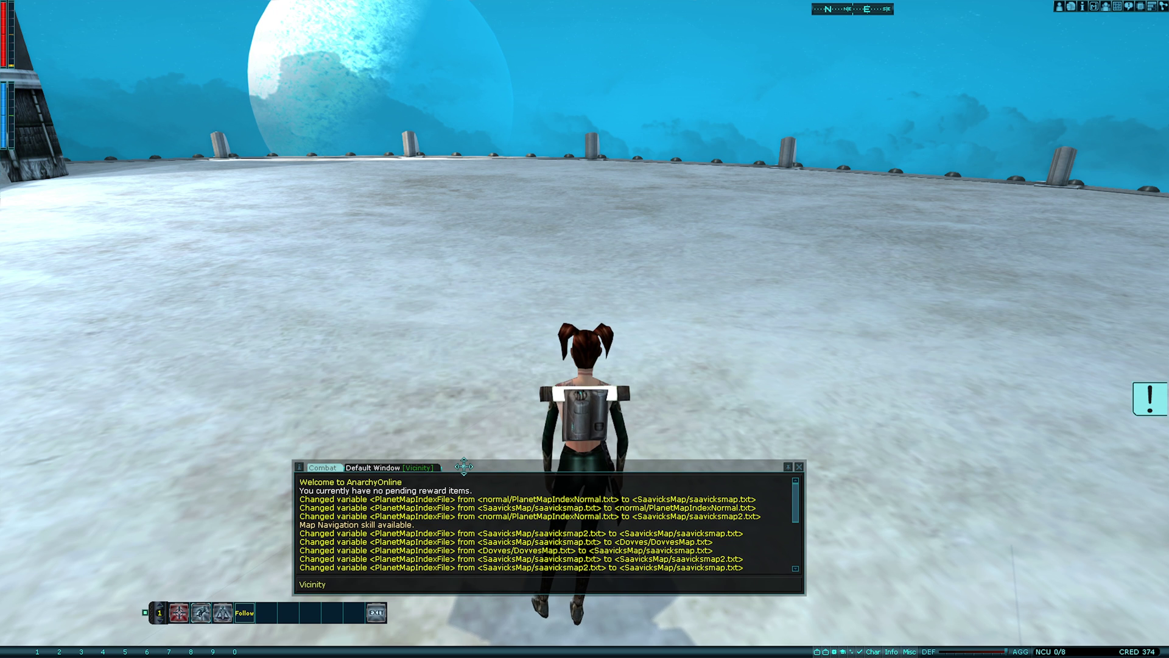
{"action": "right_click", "coordinate": [474, 487]}
{"action": "mouse_move", "coordinate": [507, 489]}
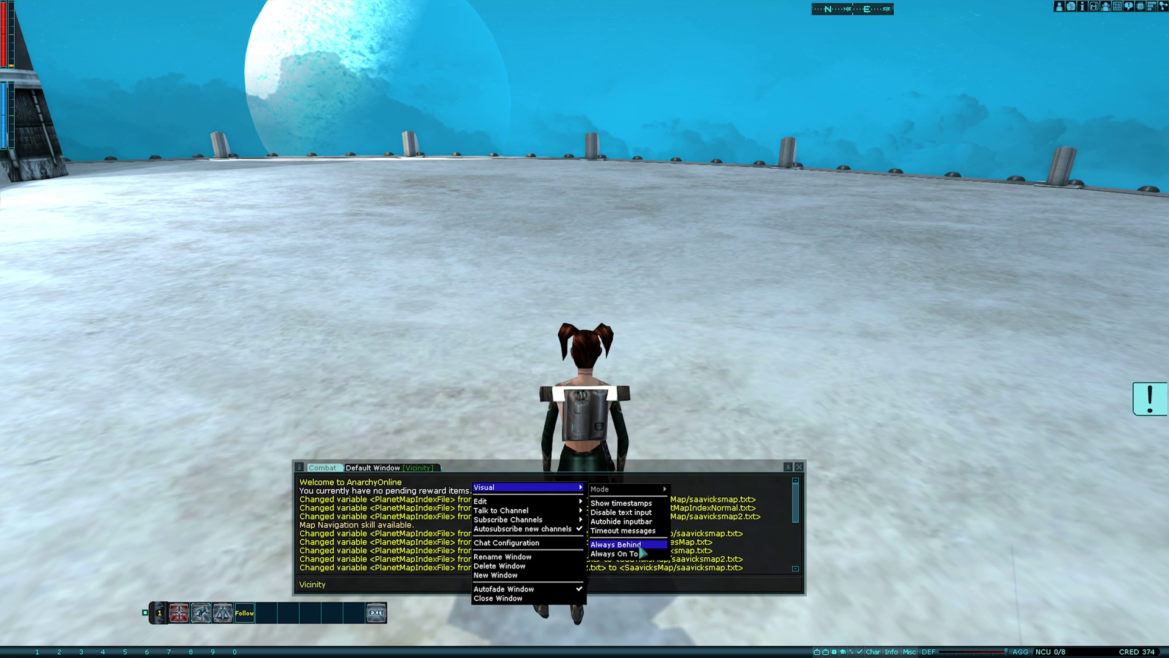
{"action": "mouse_move", "coordinate": [533, 504]}
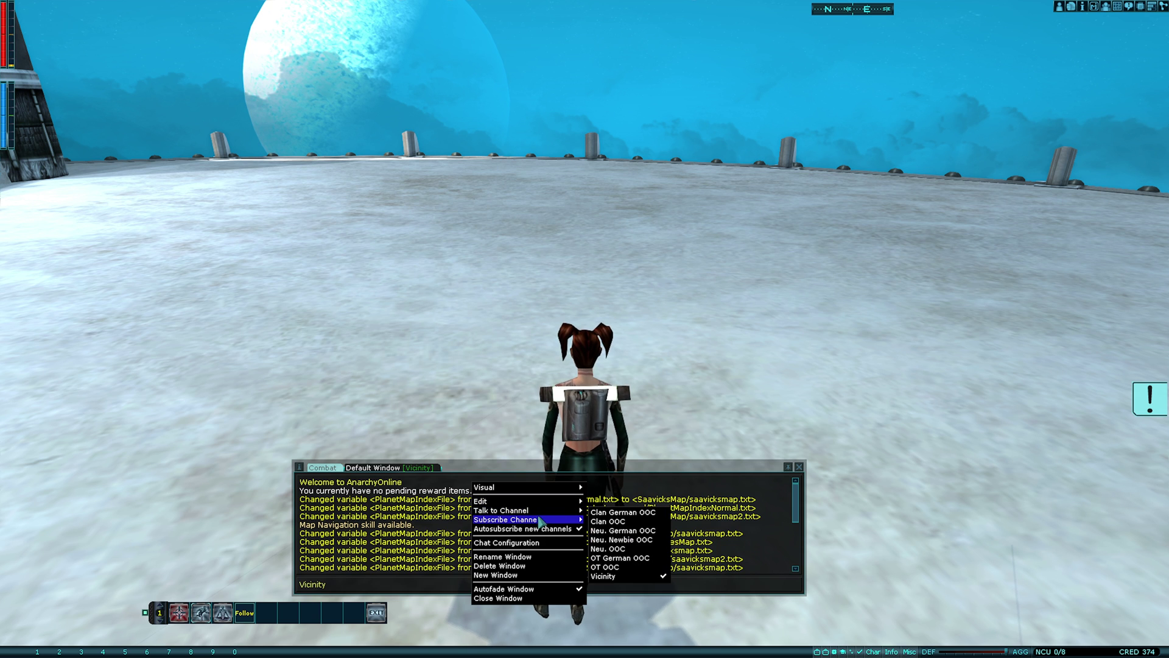
{"action": "left_click", "coordinate": [548, 542]}
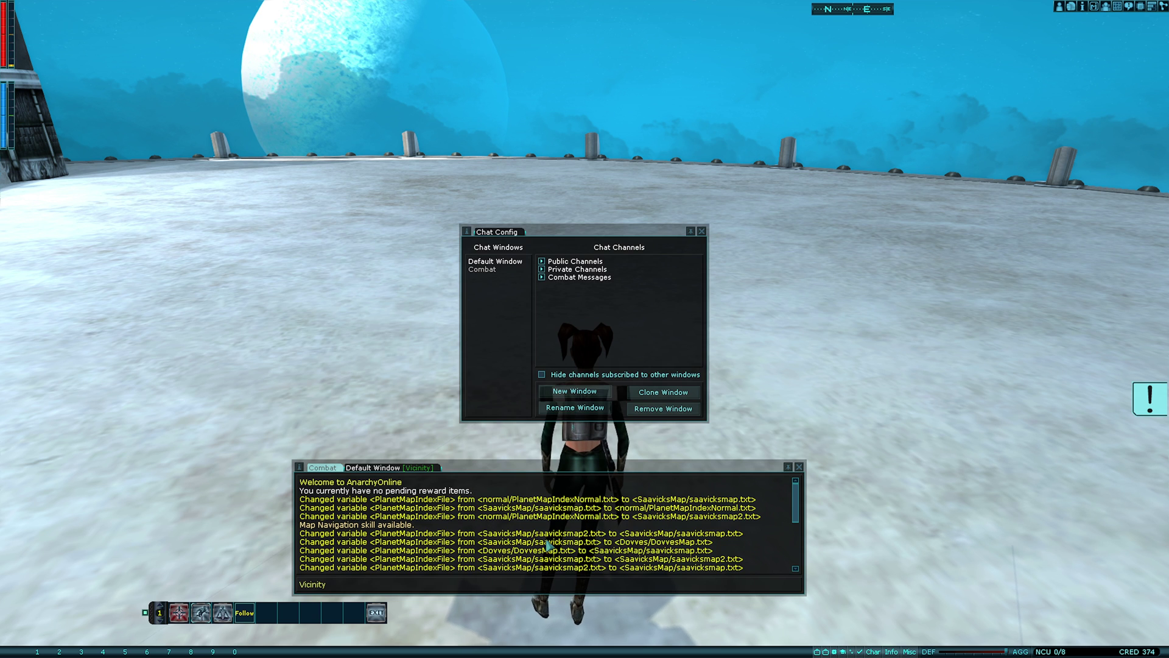
Move Chat Configuration aside and browse its public channels and combat messages lists.
{"action": "left_click_drag", "start_coordinate": [592, 235], "coordinate": [442, 176]}
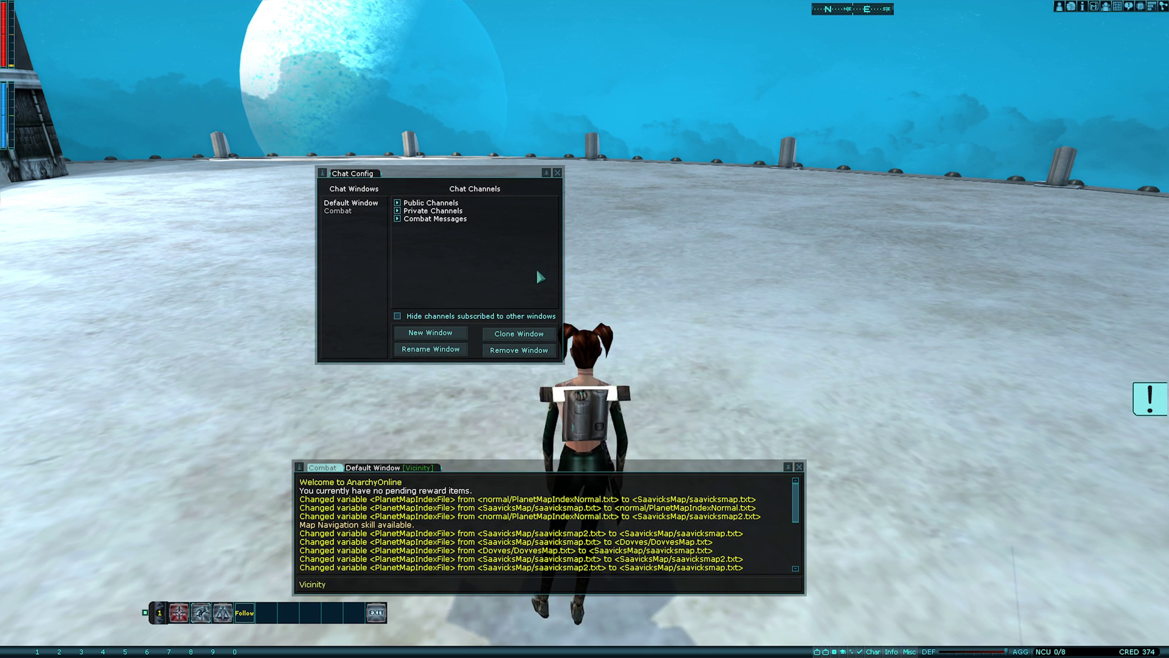
{"action": "left_click", "coordinate": [397, 204]}
{"action": "left_click", "coordinate": [397, 204]}
{"action": "left_click", "coordinate": [397, 219]}
{"action": "left_click", "coordinate": [397, 218]}
Turn off Autofade Window for the chat window.
{"action": "right_click", "coordinate": [477, 484]}
{"action": "left_click", "coordinate": [488, 495]}
{"action": "right_click", "coordinate": [484, 484]}
{"action": "mouse_move", "coordinate": [541, 492]}
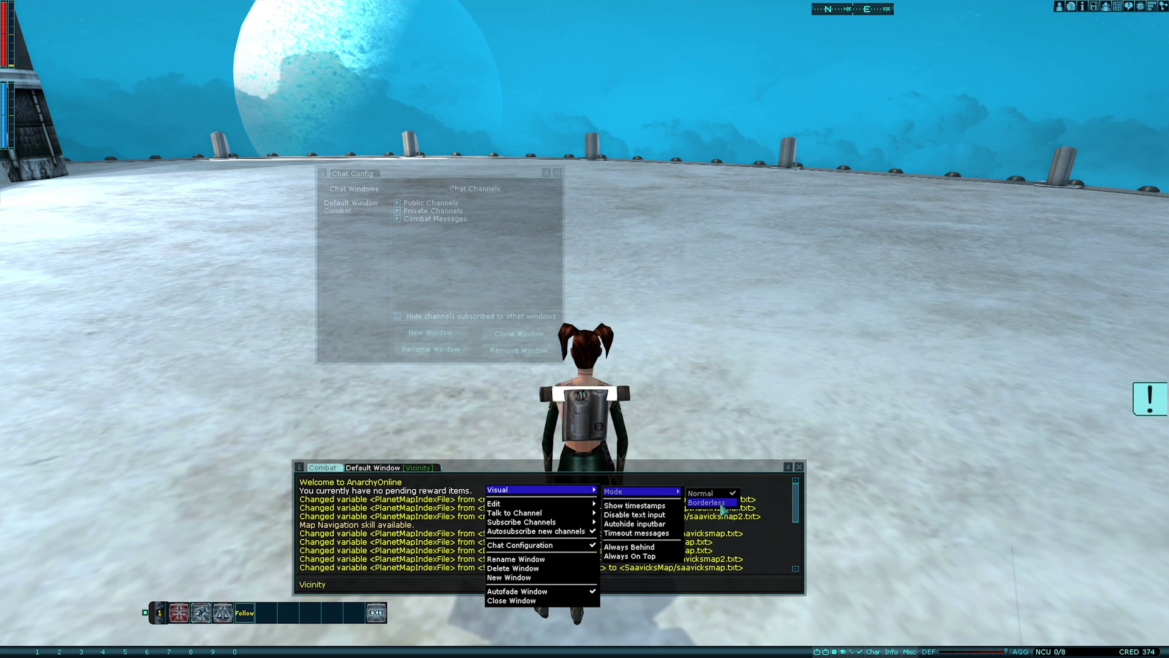
{"action": "left_click", "coordinate": [660, 494]}
{"action": "right_click", "coordinate": [556, 486]}
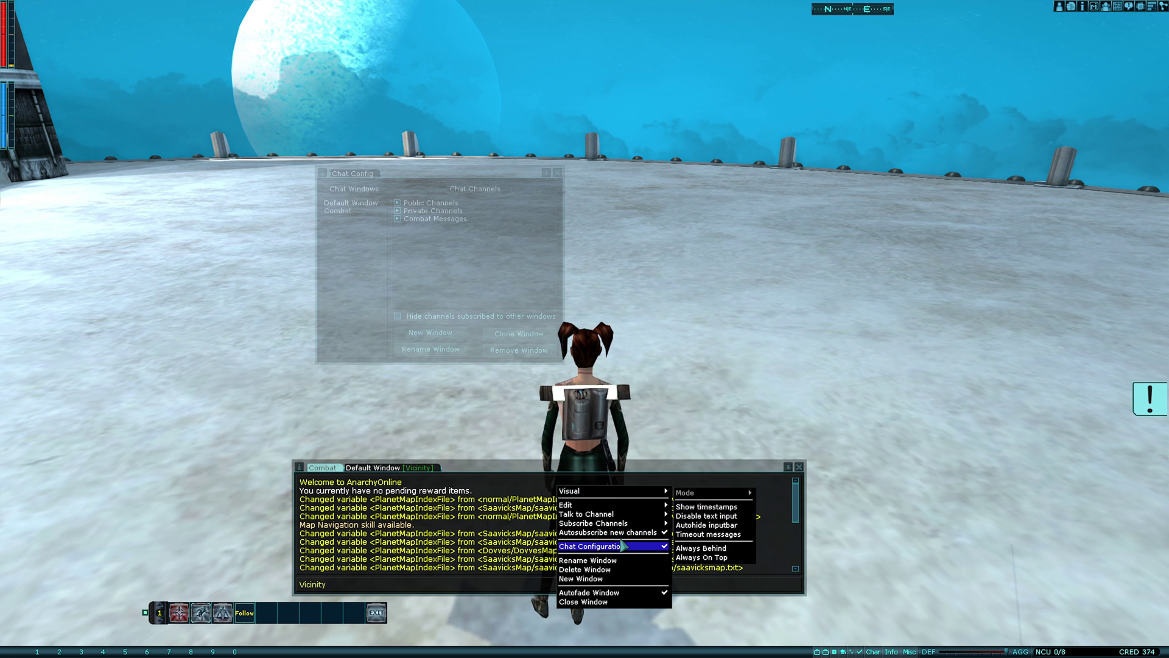
{"action": "left_click", "coordinate": [612, 593]}
{"action": "right_click", "coordinate": [615, 591]}
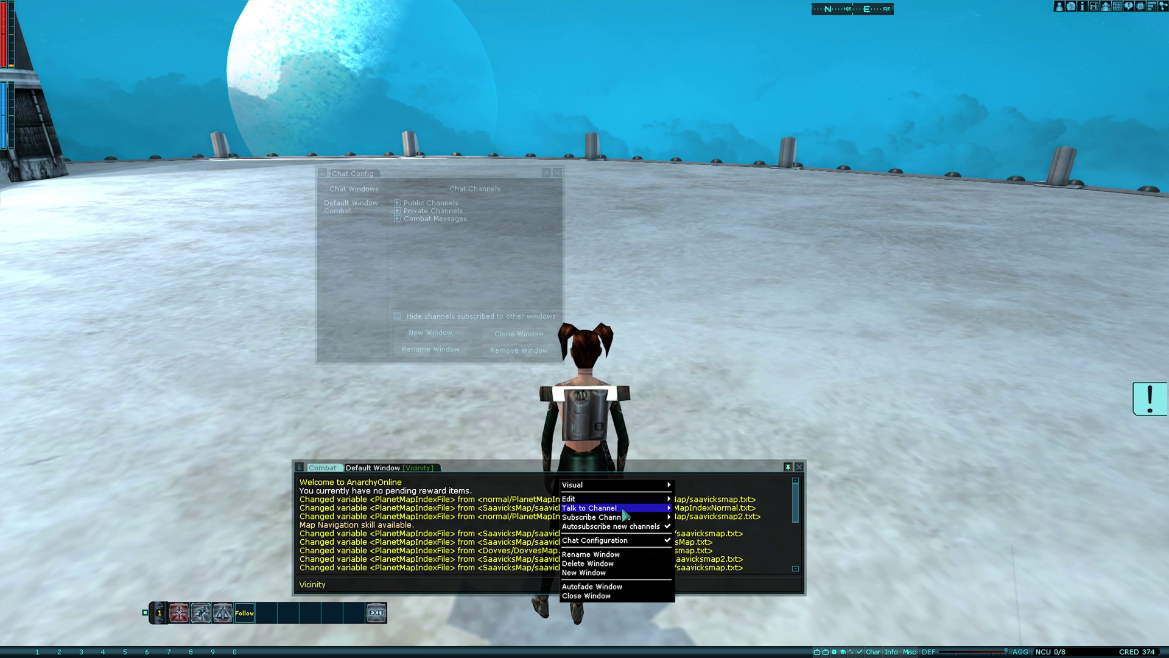
{"action": "mouse_move", "coordinate": [633, 486]}
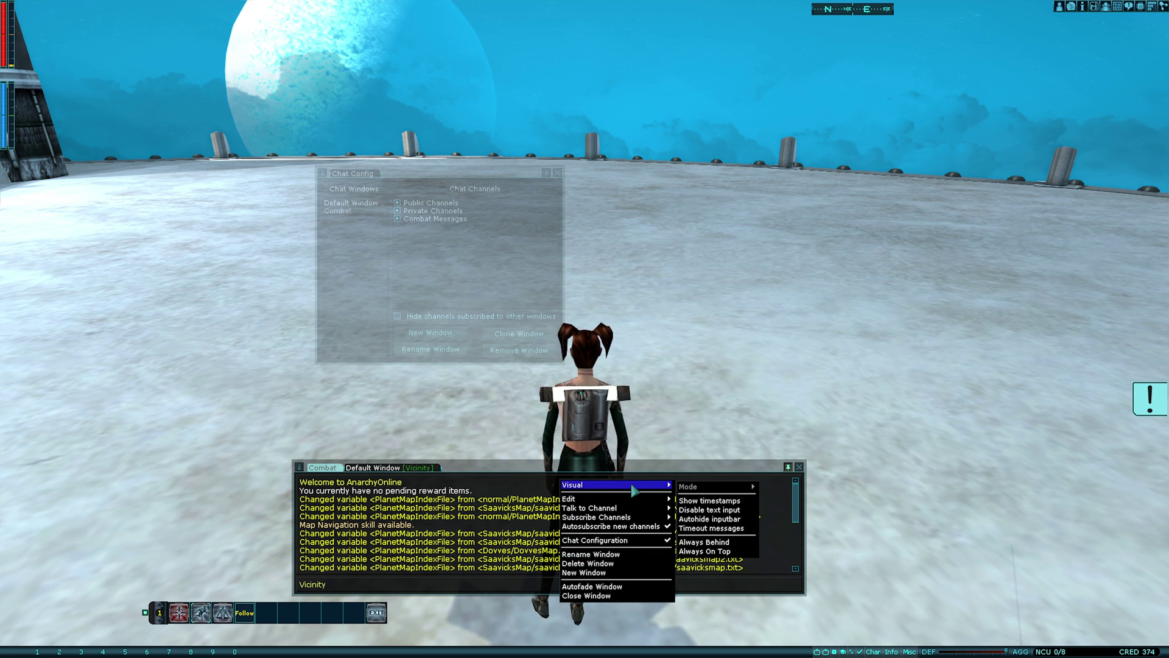
{"action": "mouse_move", "coordinate": [635, 505]}
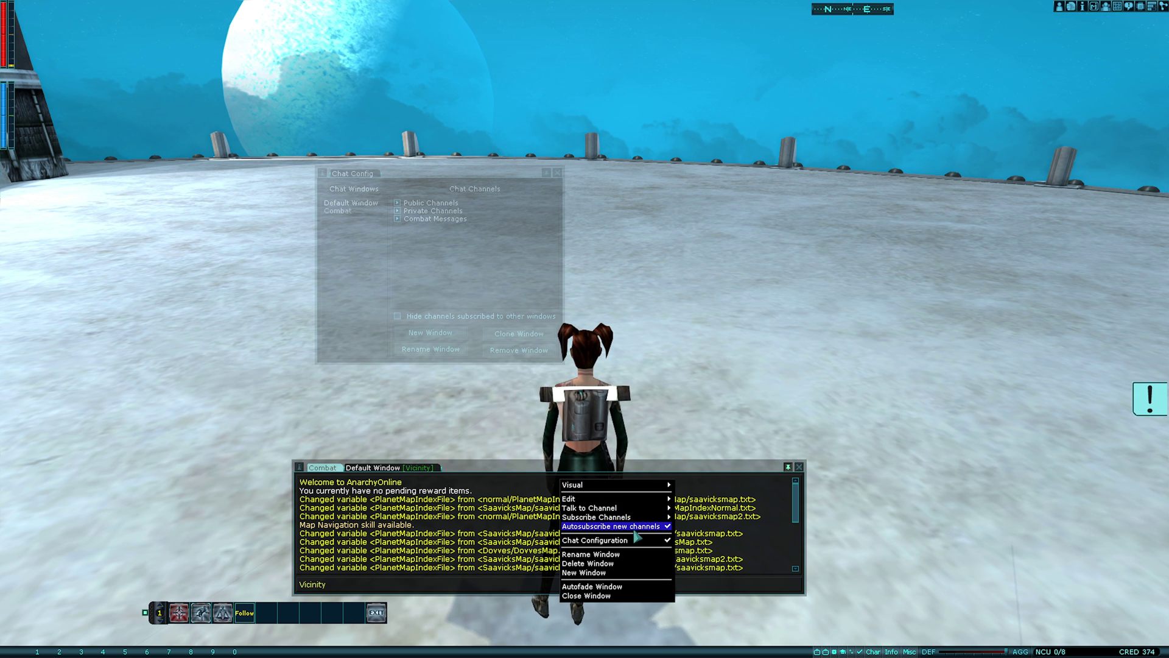
{"action": "left_click", "coordinate": [372, 464]}
Pull Combat into its own chat window and make the Default Window narrower.
{"action": "left_click_drag", "start_coordinate": [372, 464], "coordinate": [333, 500]}
{"action": "left_click_drag", "start_coordinate": [407, 509], "coordinate": [612, 498]}
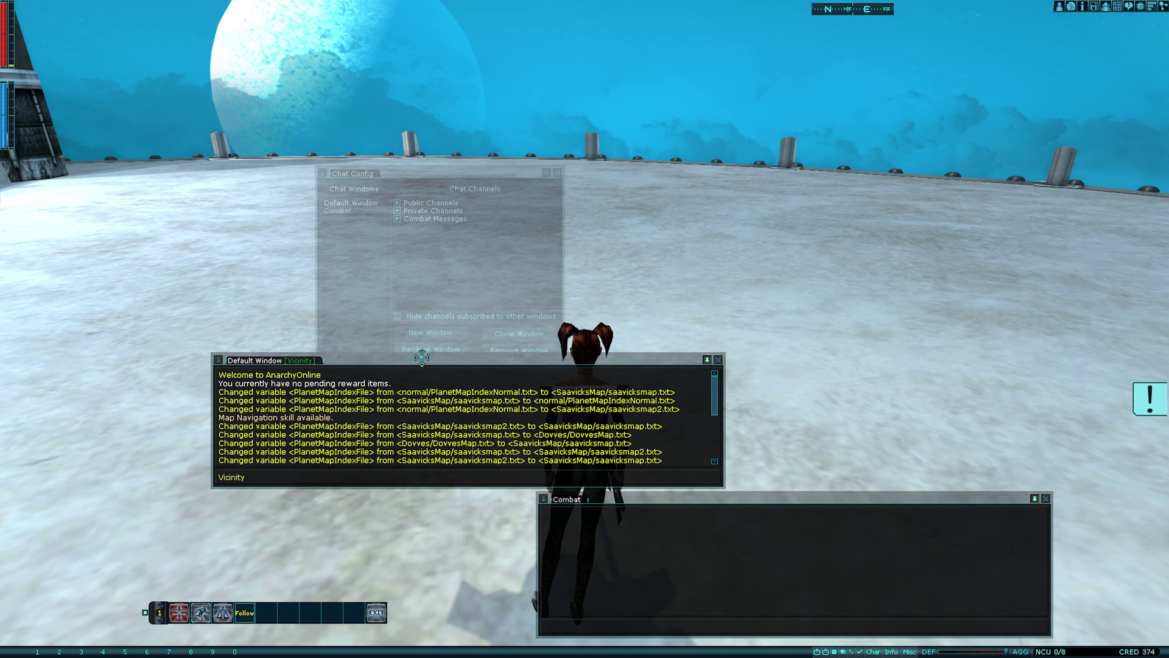
{"action": "left_click_drag", "start_coordinate": [421, 357], "coordinate": [326, 394]}
{"action": "left_click_drag", "start_coordinate": [630, 466], "coordinate": [526, 466]}
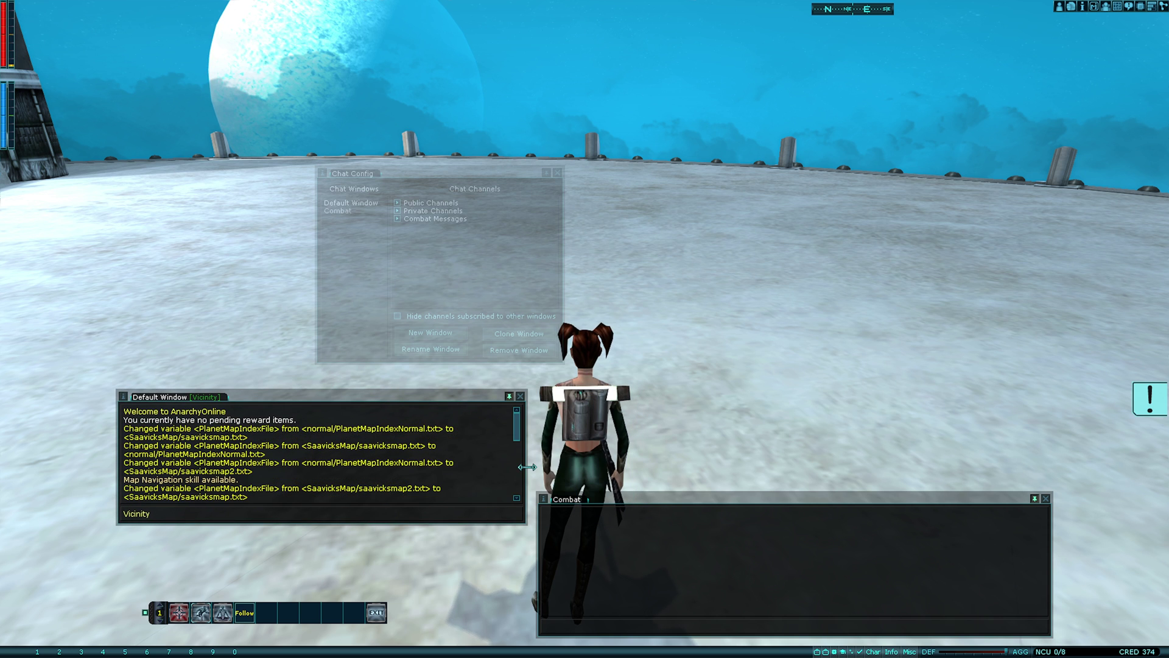
Toggle the Default Window borderless and back to normal, then place both windows side by side at the bottom.
{"action": "right_click", "coordinate": [253, 425]}
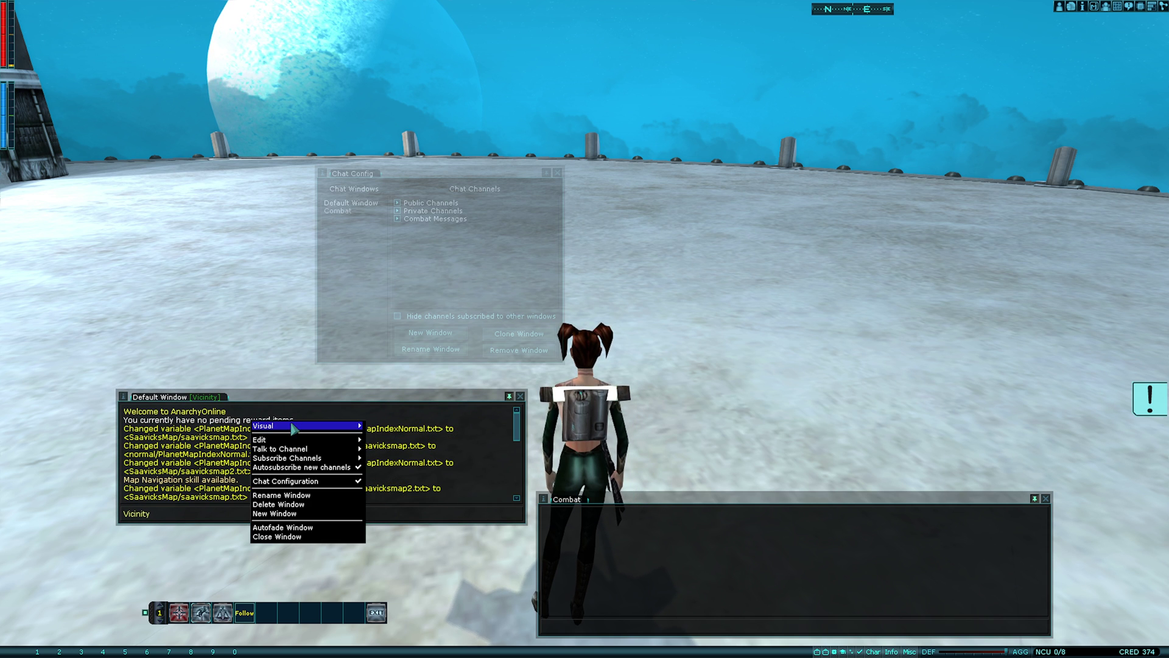
{"action": "mouse_move", "coordinate": [322, 426]}
{"action": "mouse_move", "coordinate": [402, 428]}
{"action": "left_click", "coordinate": [481, 438]}
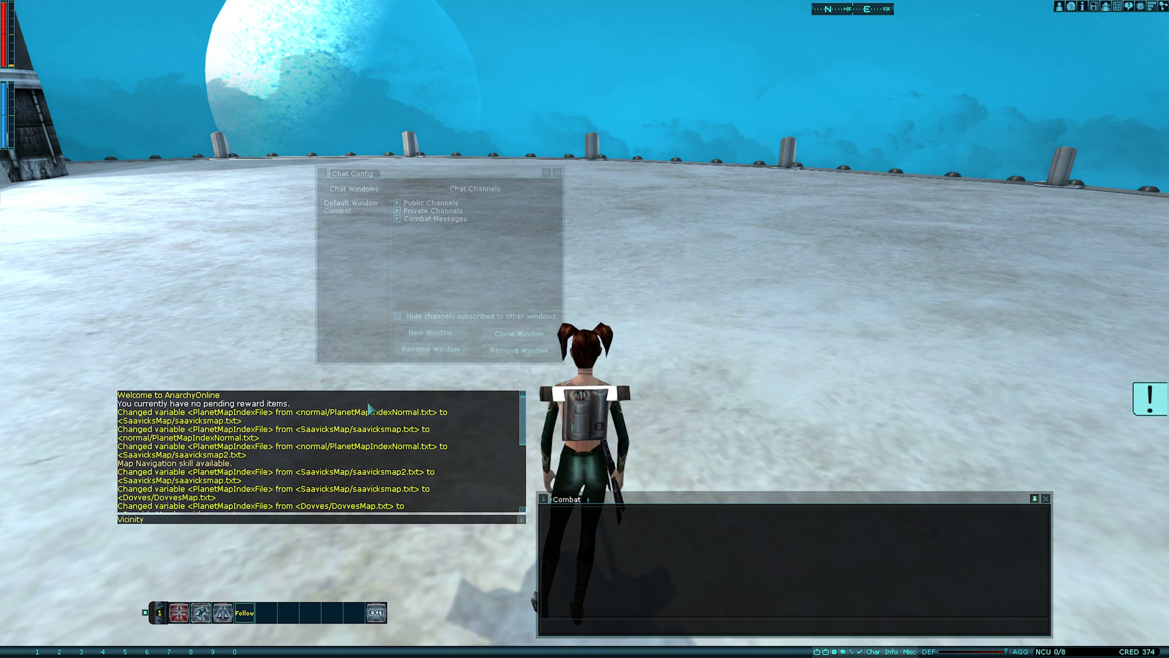
{"action": "right_click", "coordinate": [430, 402]}
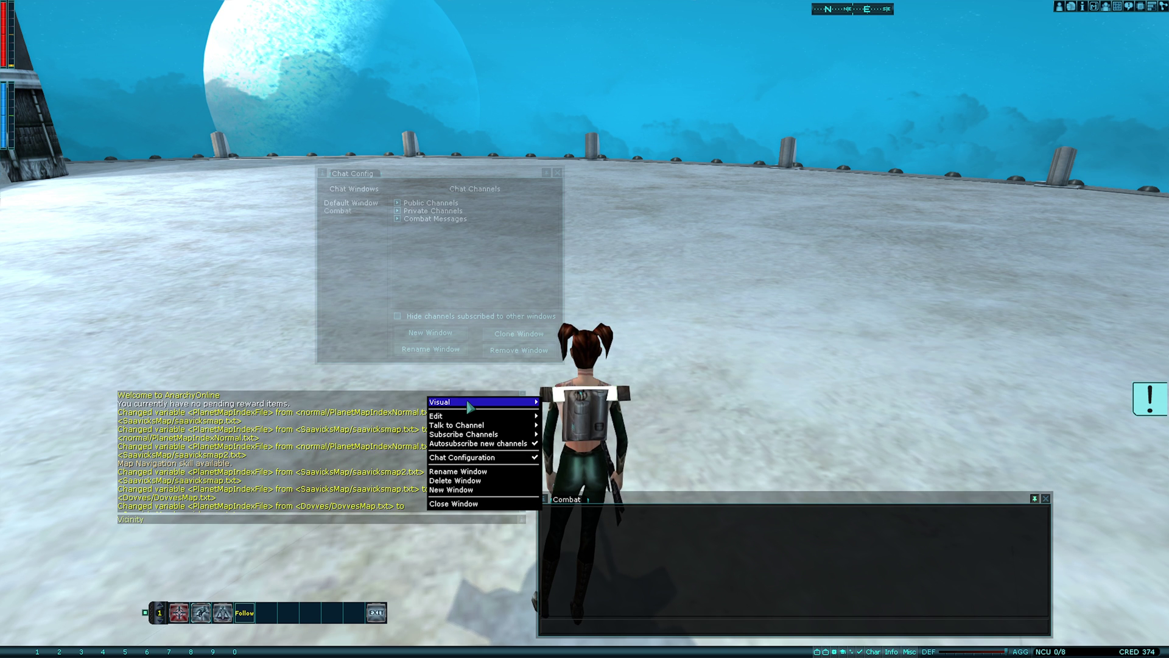
{"action": "mouse_move", "coordinate": [497, 401]}
{"action": "mouse_move", "coordinate": [577, 402]}
{"action": "left_click", "coordinate": [669, 404]}
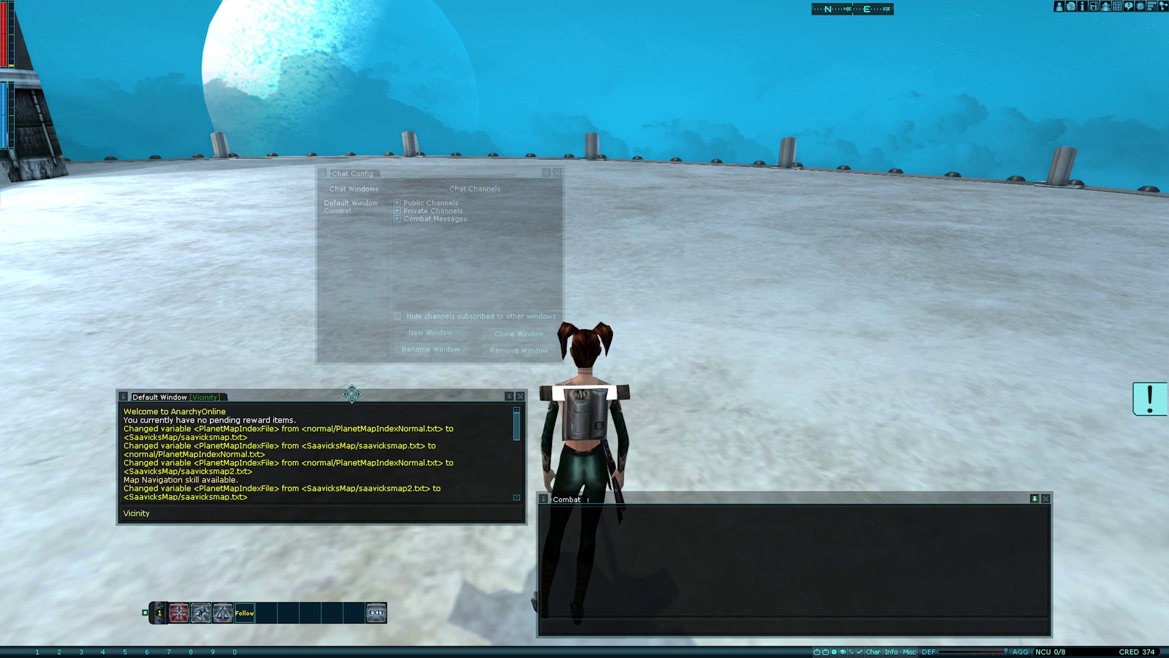
{"action": "left_click_drag", "start_coordinate": [360, 392], "coordinate": [263, 465]}
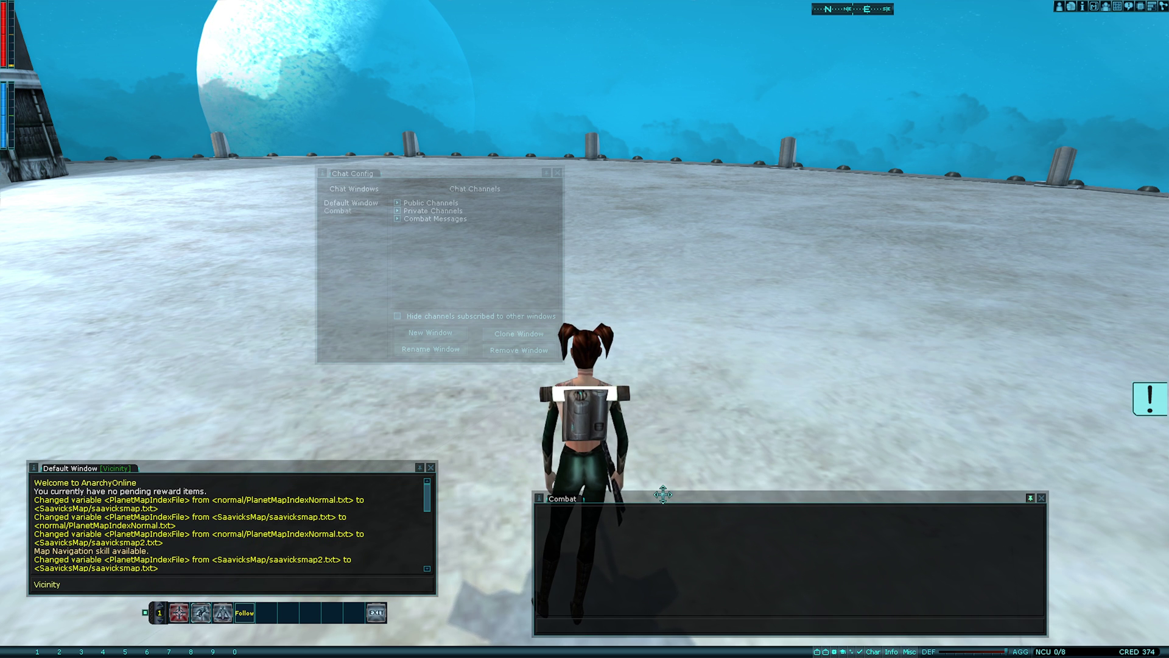
{"action": "left_click_drag", "start_coordinate": [669, 501], "coordinate": [601, 476]}
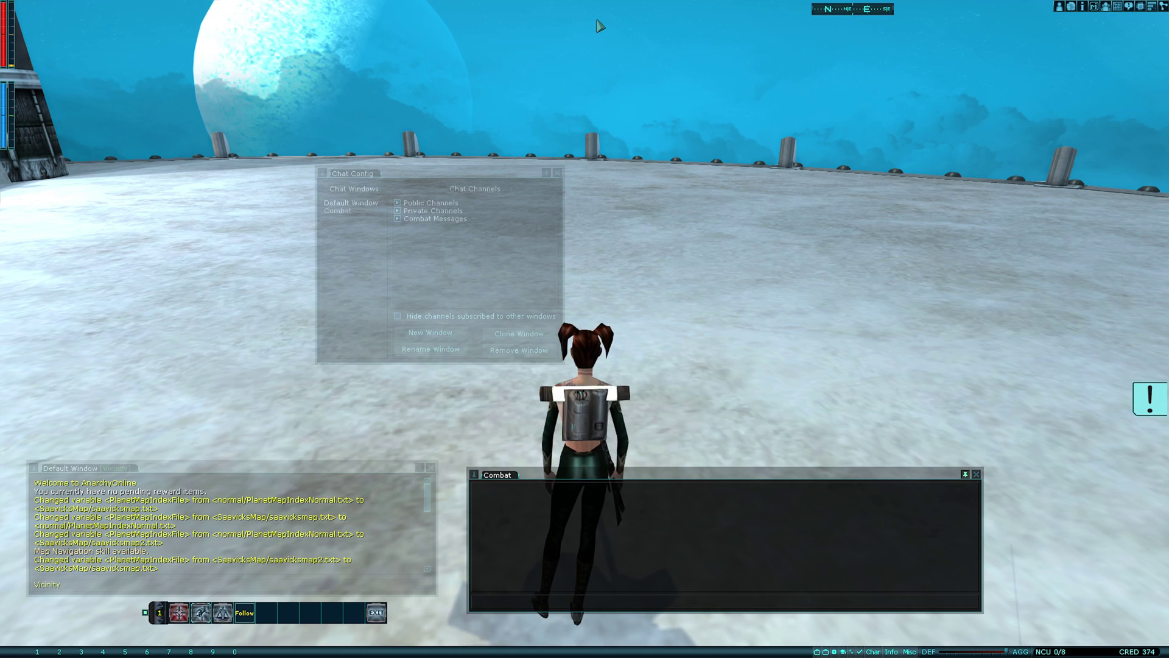
Close Chat Config and run around with W, A and D to test the new chat layout.
{"action": "key", "text": "w"}
{"action": "key", "text": "a"}
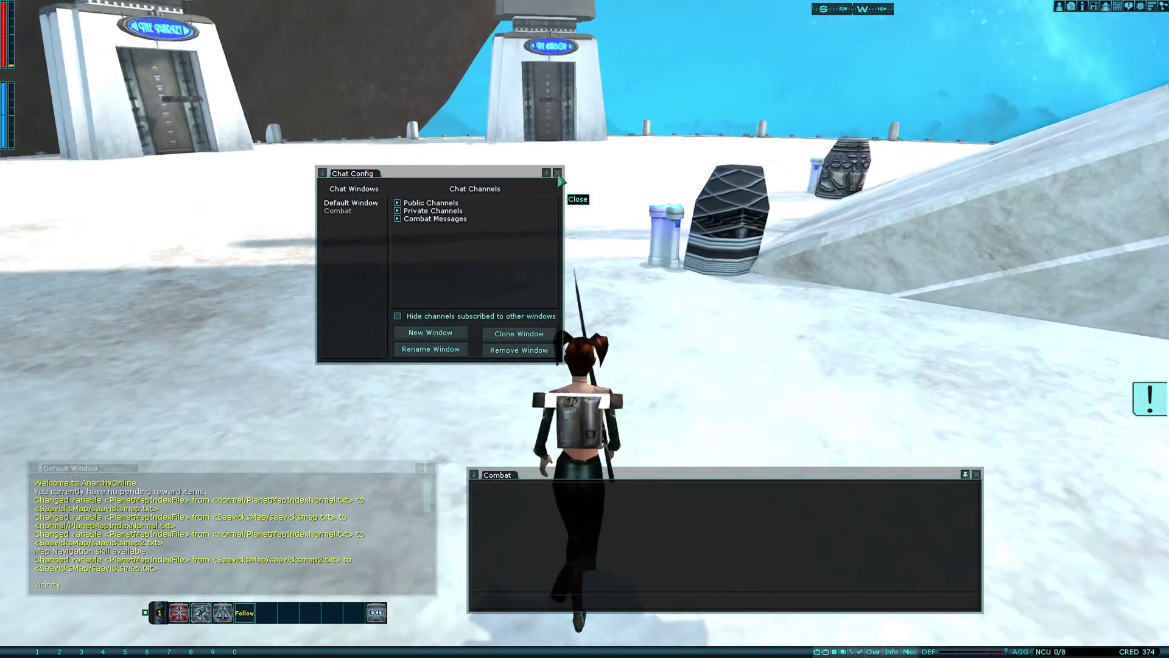
{"action": "left_click", "coordinate": [557, 173]}
{"action": "key", "text": "d"}
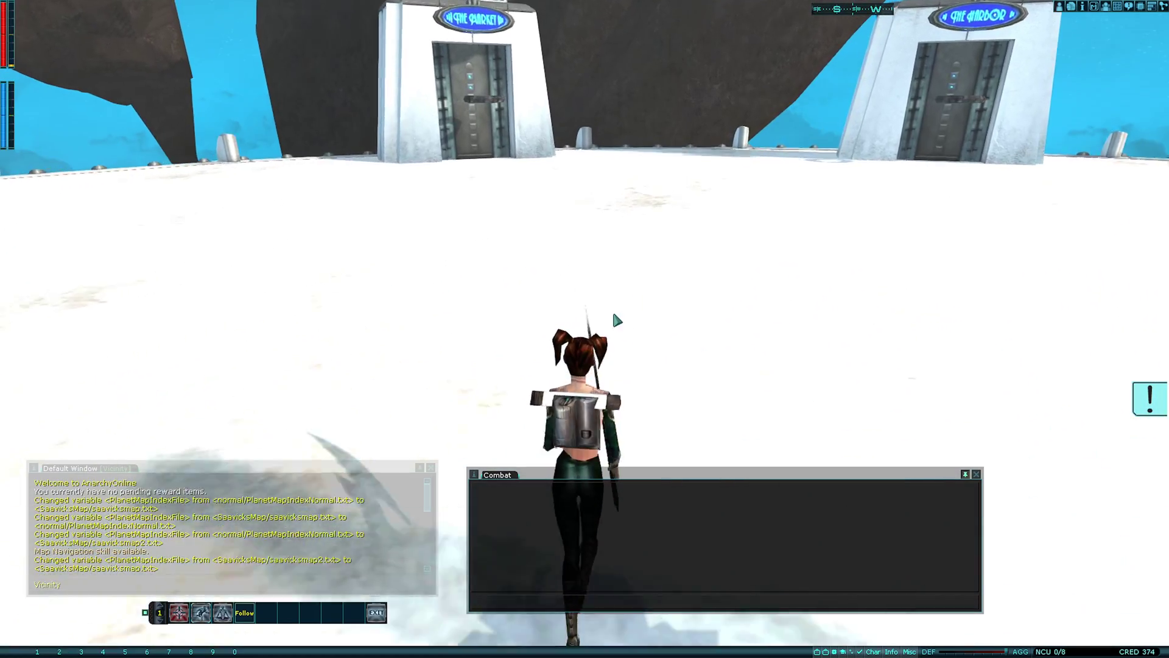
{"action": "key", "text": "a"}
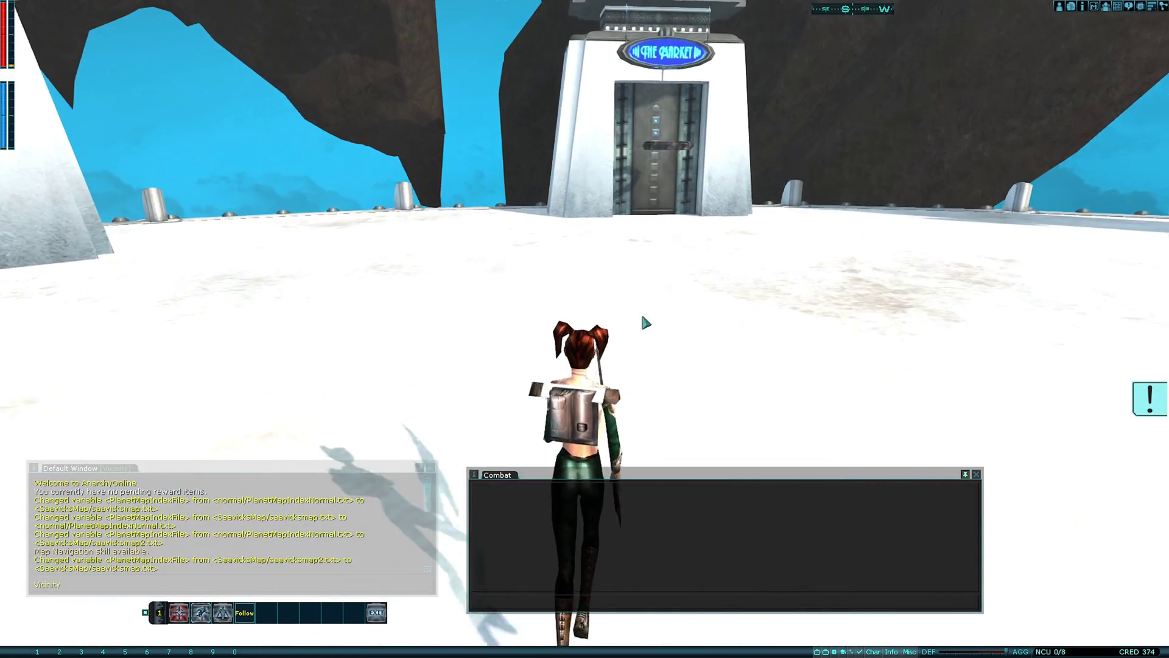
{"action": "key", "text": "d"}
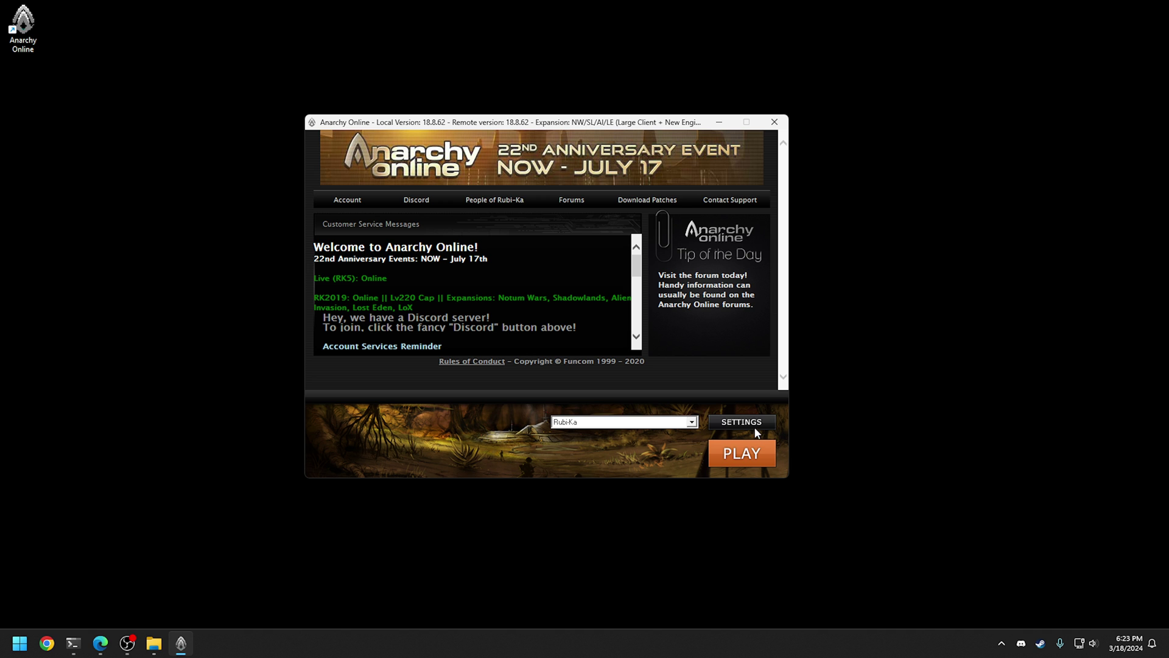
Set the game to run in a borderless window at 1920x1080x32 and save the settings.
{"action": "left_click", "coordinate": [753, 427]}
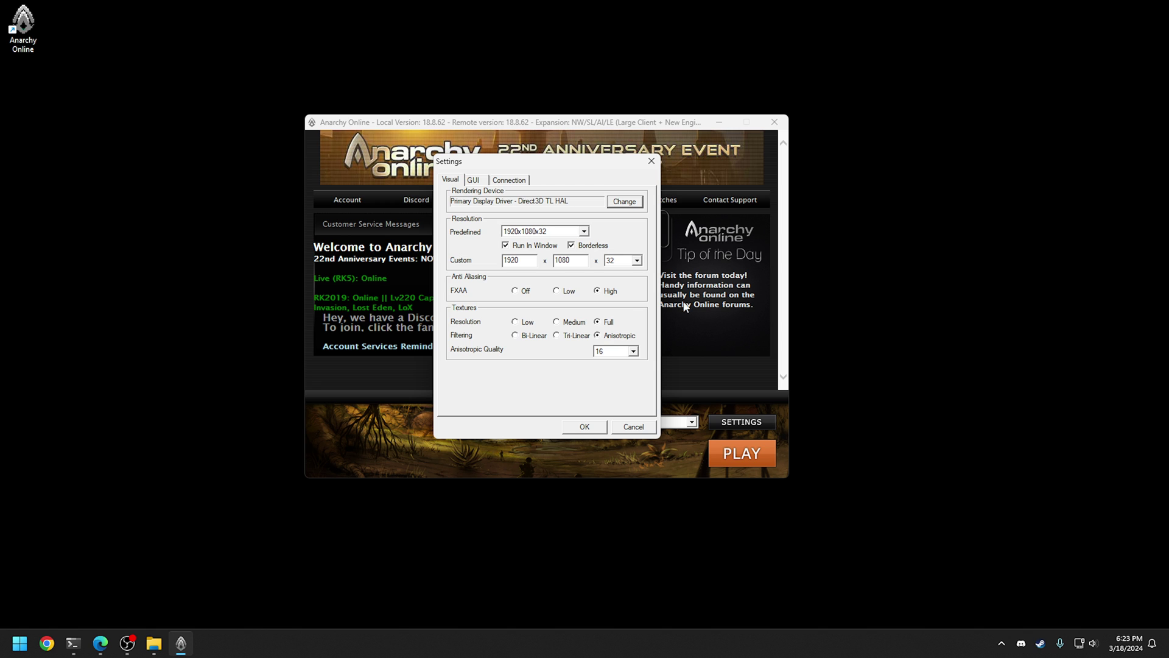
{"action": "left_click", "coordinate": [585, 426]}
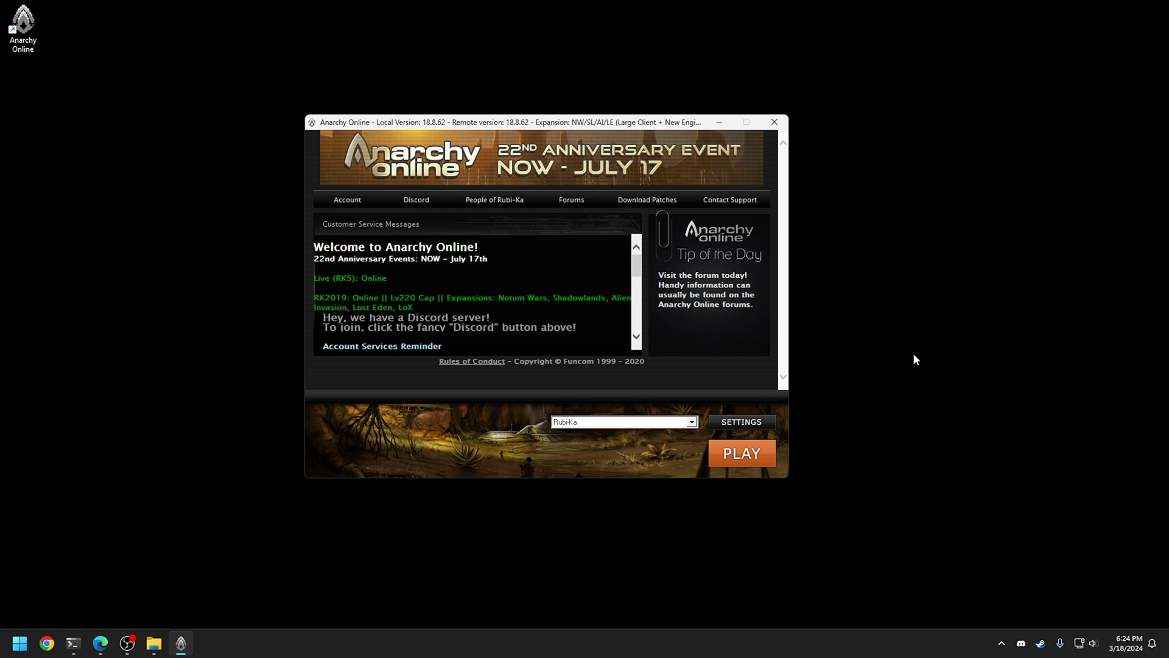
{"action": "left_click", "coordinate": [874, 345]}
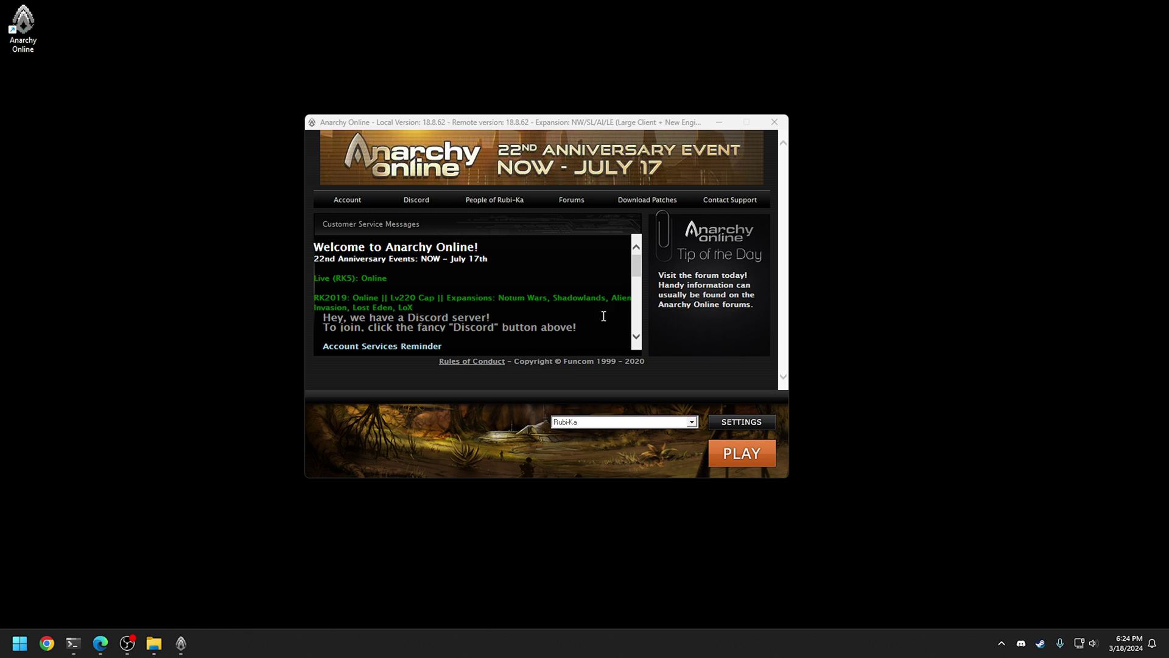
{"action": "left_click", "coordinate": [508, 261]}
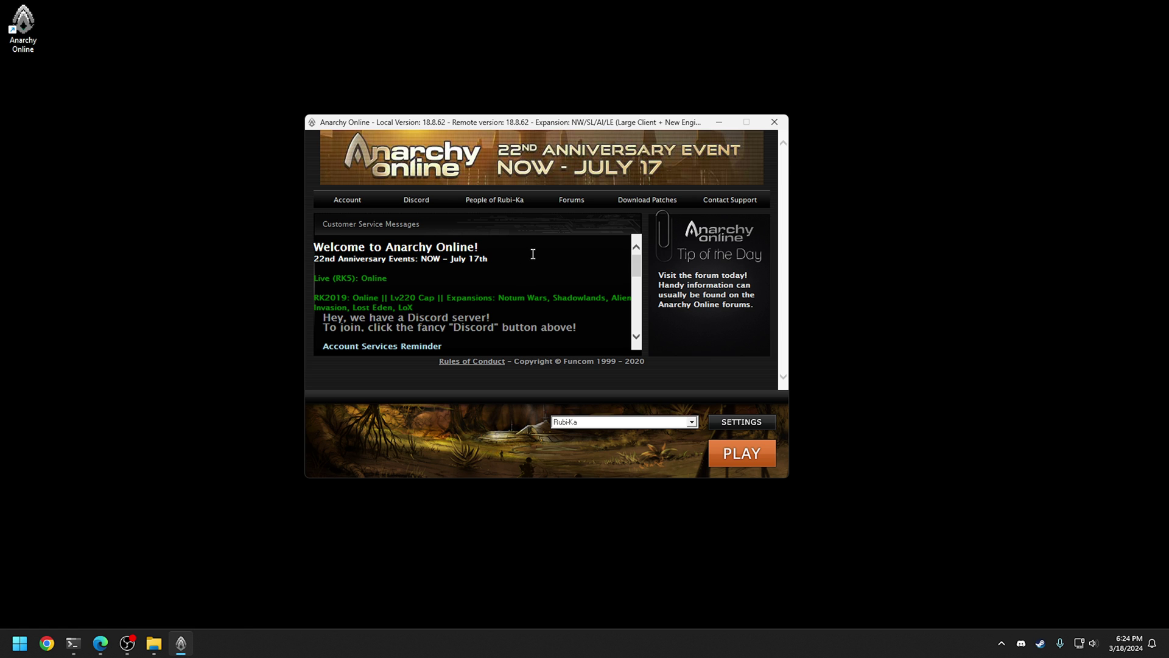